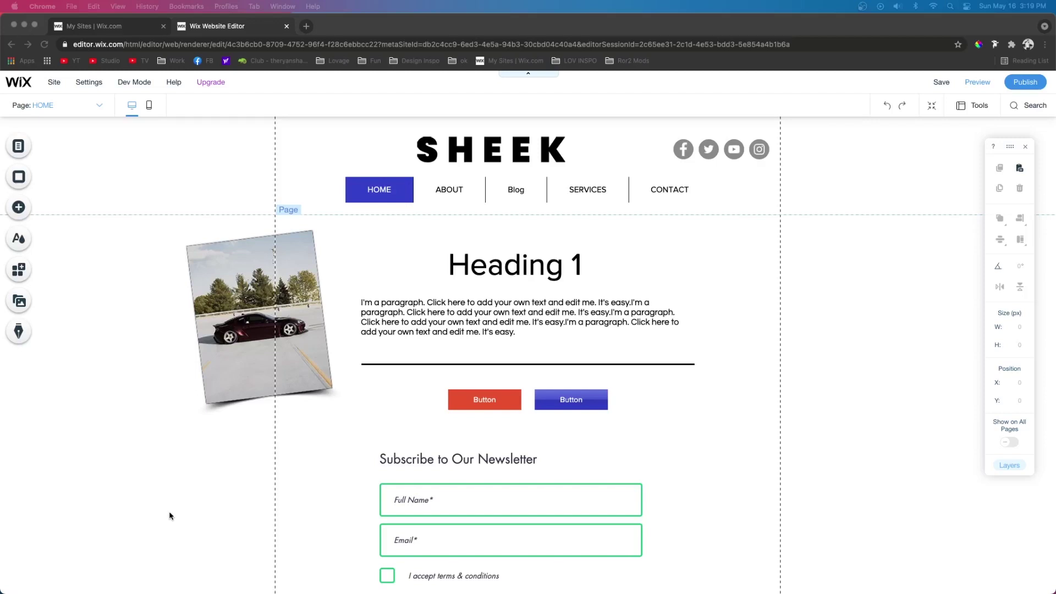
- Inspect the navigation menu's custom design text styling settings
{"action": "scroll", "coordinate": [193, 492], "scroll_direction": "down", "scroll_amount": 5}
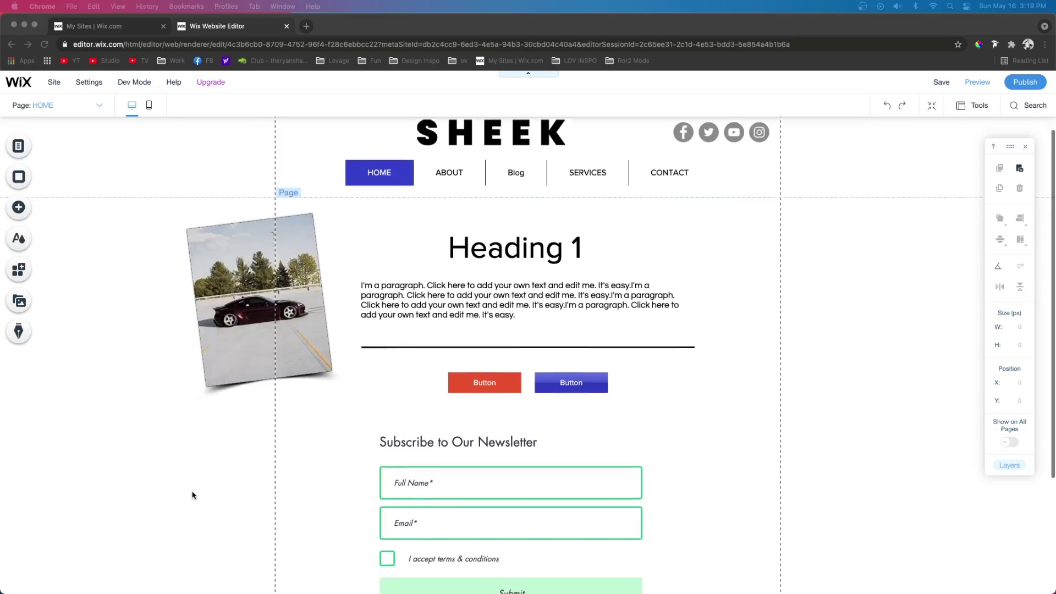
{"action": "scroll", "coordinate": [193, 492], "scroll_direction": "up", "scroll_amount": 4}
{"action": "scroll", "coordinate": [193, 495], "scroll_direction": "up", "scroll_amount": 1}
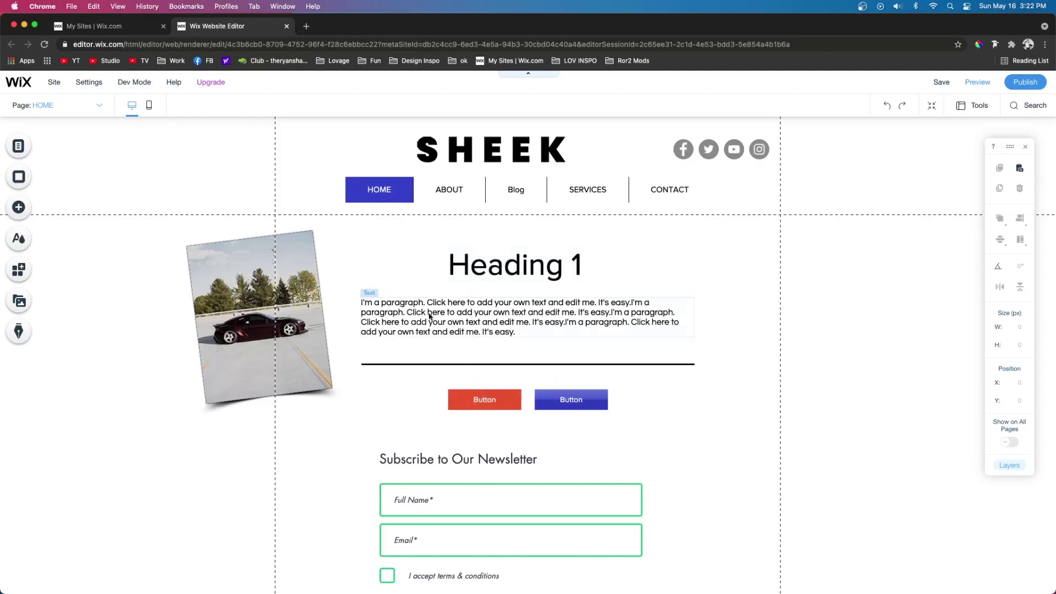
{"action": "scroll", "coordinate": [430, 316], "scroll_direction": "down", "scroll_amount": 3}
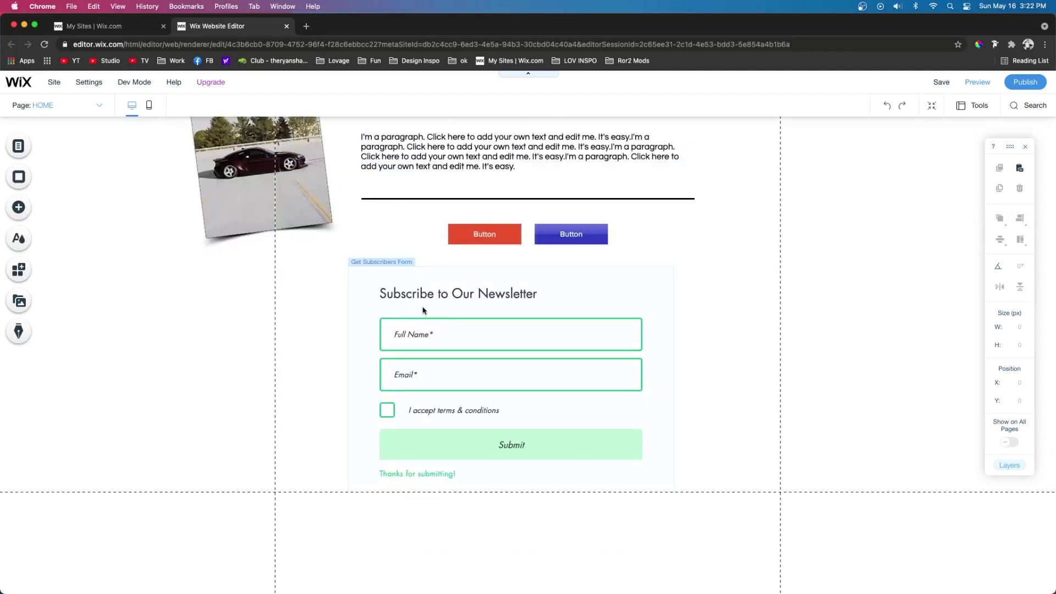
{"action": "scroll", "coordinate": [424, 311], "scroll_direction": "up", "scroll_amount": 3}
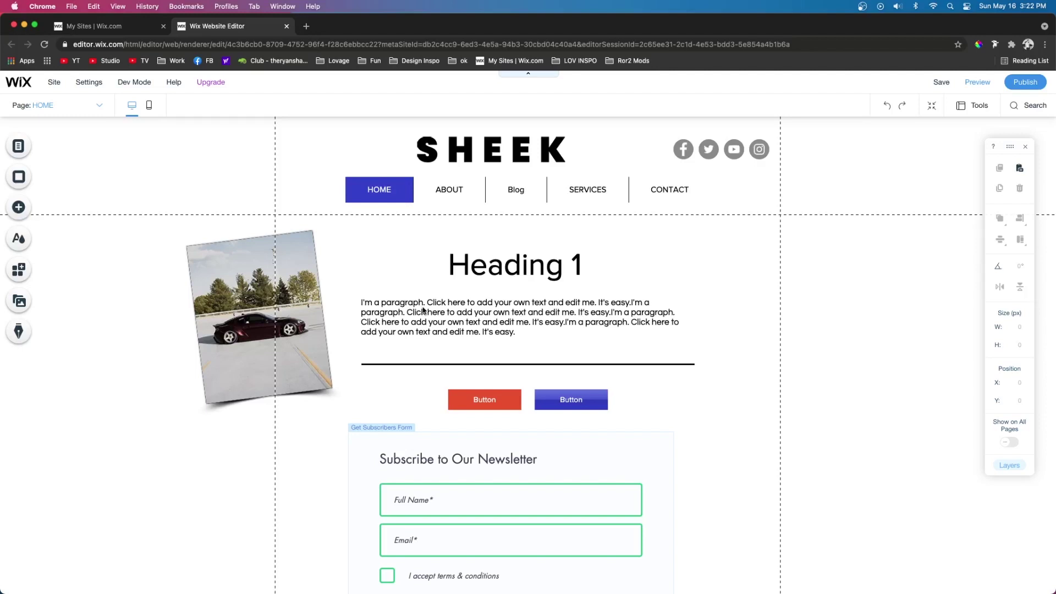
{"action": "left_click", "coordinate": [452, 146]}
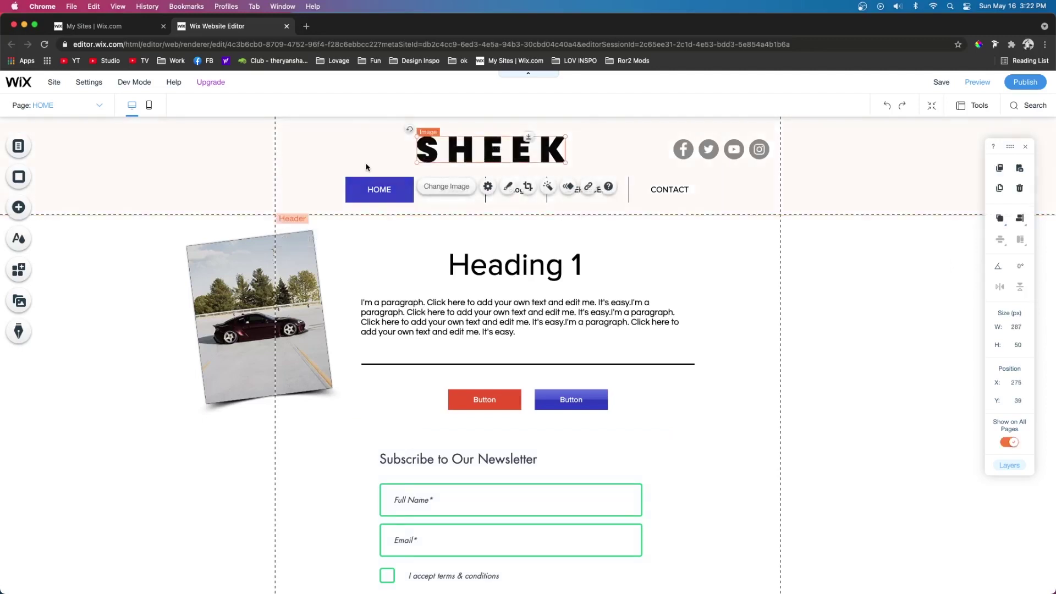
{"action": "left_click", "coordinate": [384, 181]}
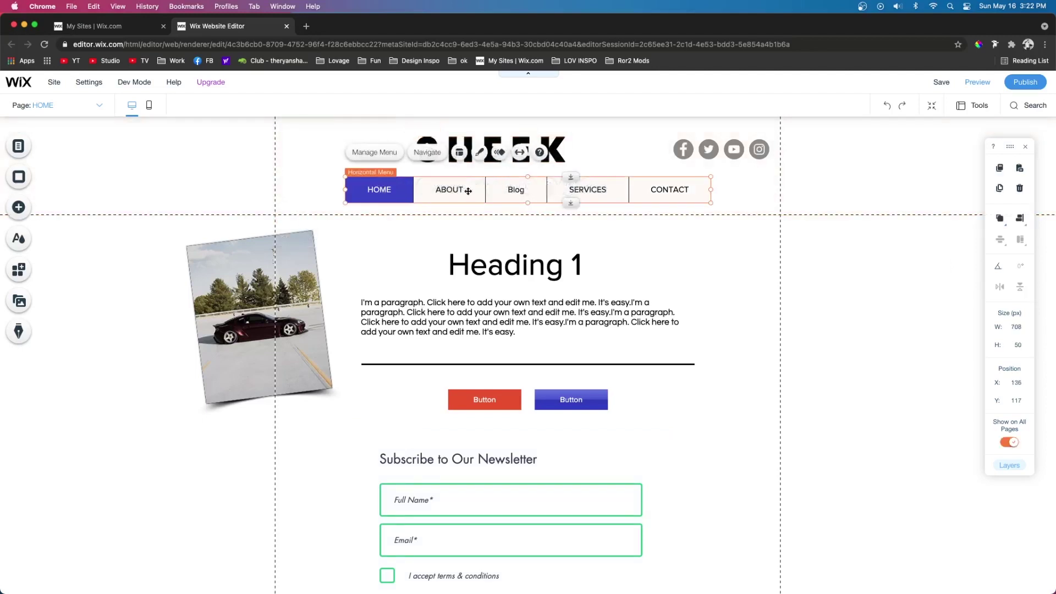
{"action": "left_click", "coordinate": [480, 157]}
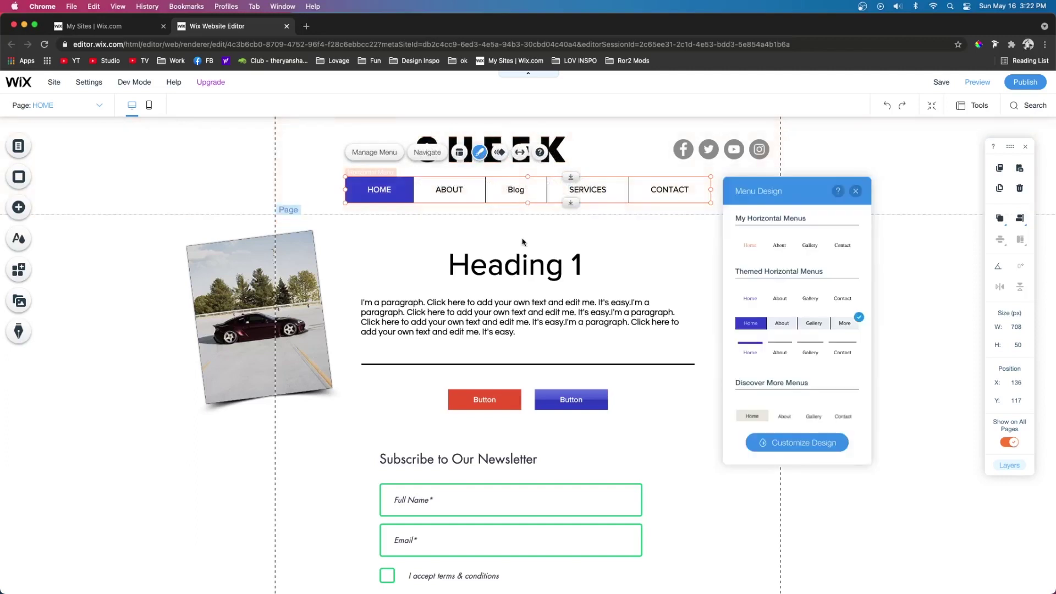
{"action": "left_click", "coordinate": [781, 442]}
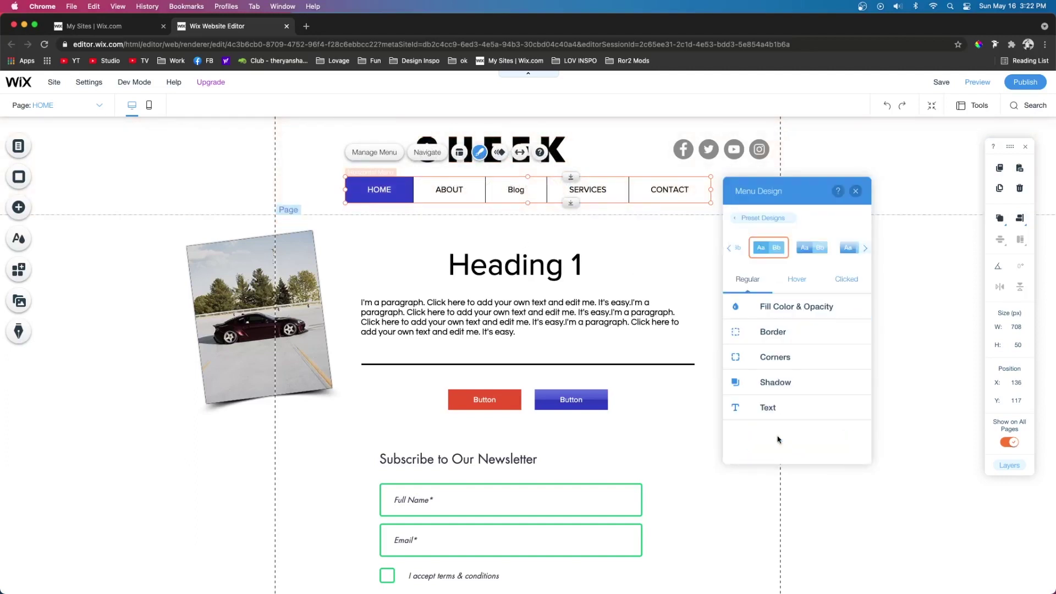
{"action": "left_click", "coordinate": [770, 407]}
- Set the Heading 1 font to Poppins Medium
{"action": "left_click", "coordinate": [605, 251]}
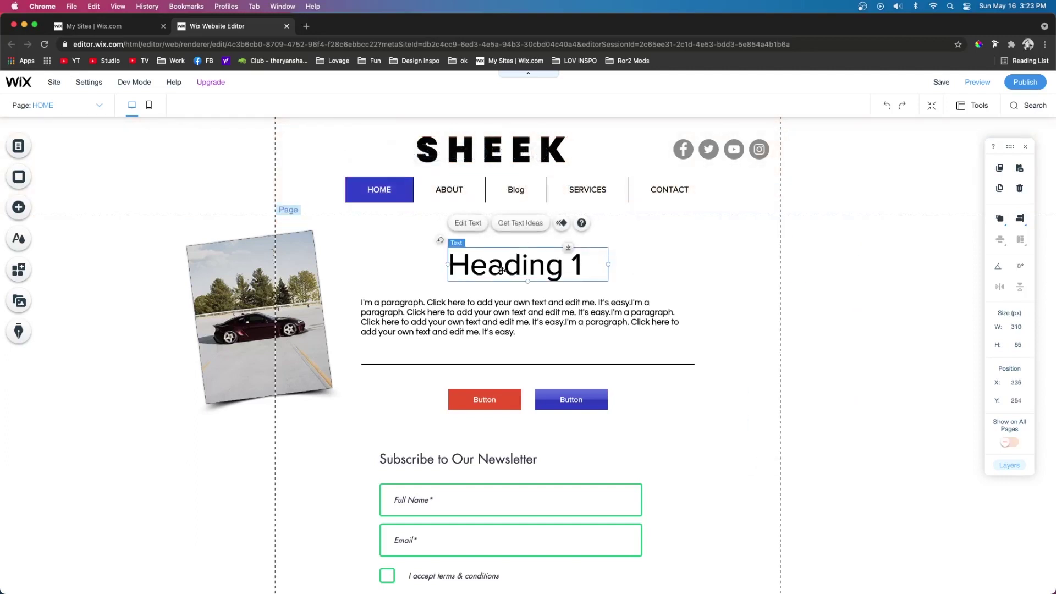
{"action": "left_click", "coordinate": [467, 223]}
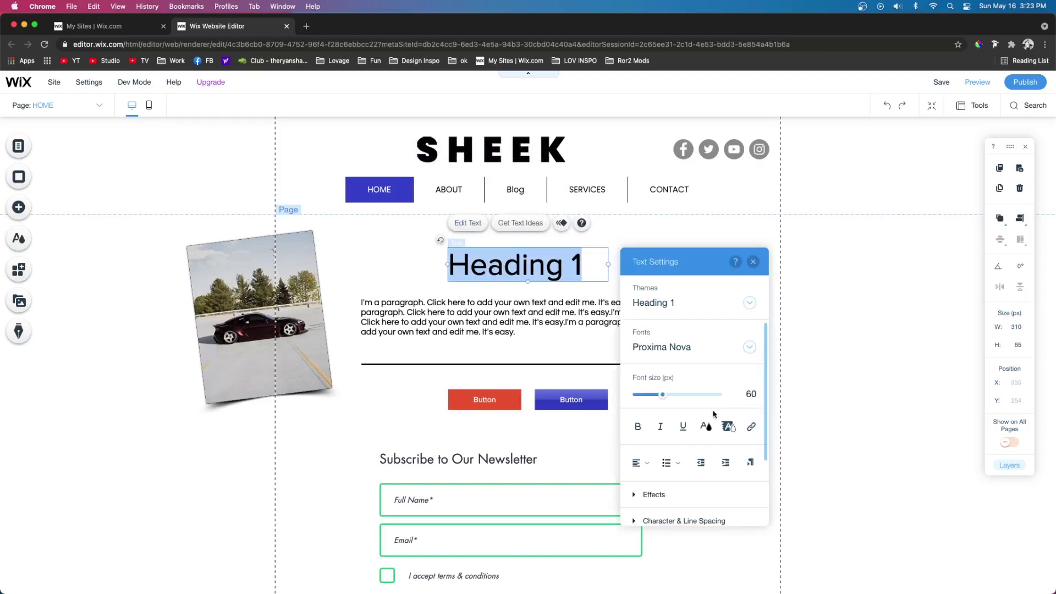
{"action": "left_click", "coordinate": [684, 348]}
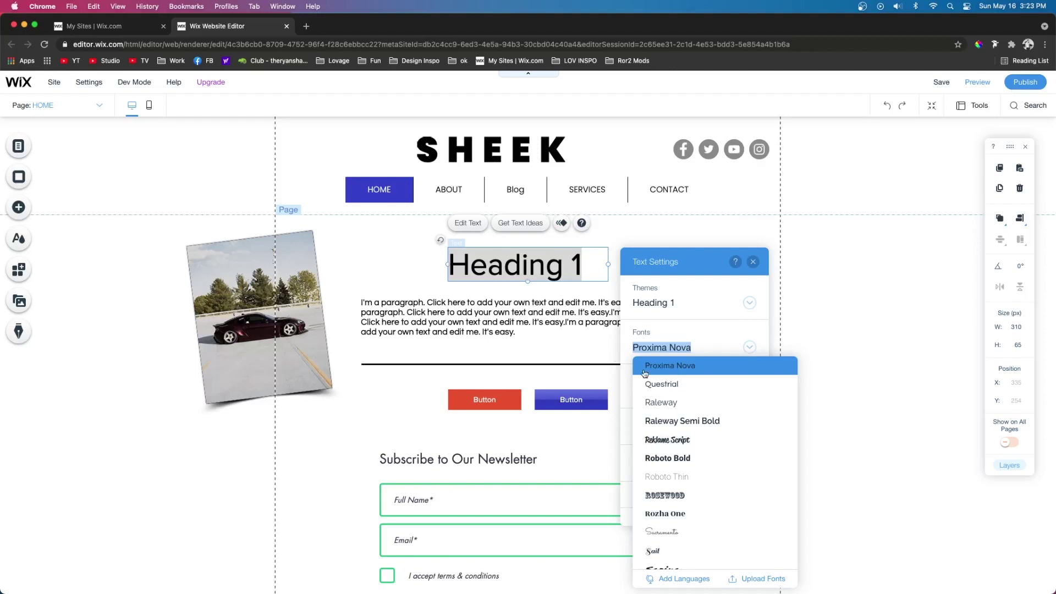
{"action": "left_click", "coordinate": [433, 199]}
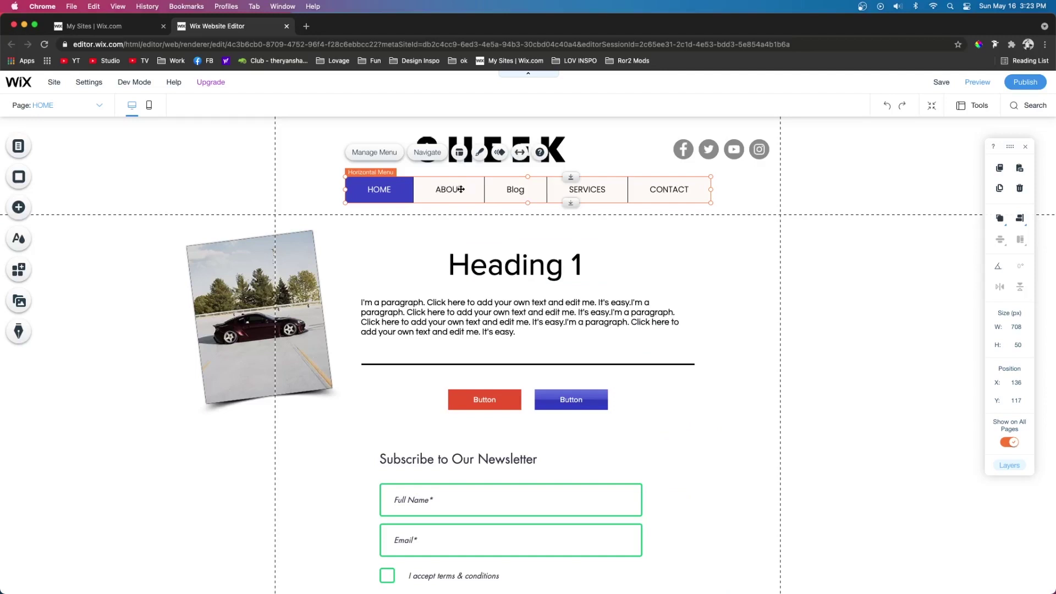
{"action": "left_click", "coordinate": [461, 261]}
{"action": "left_click", "coordinate": [467, 223]}
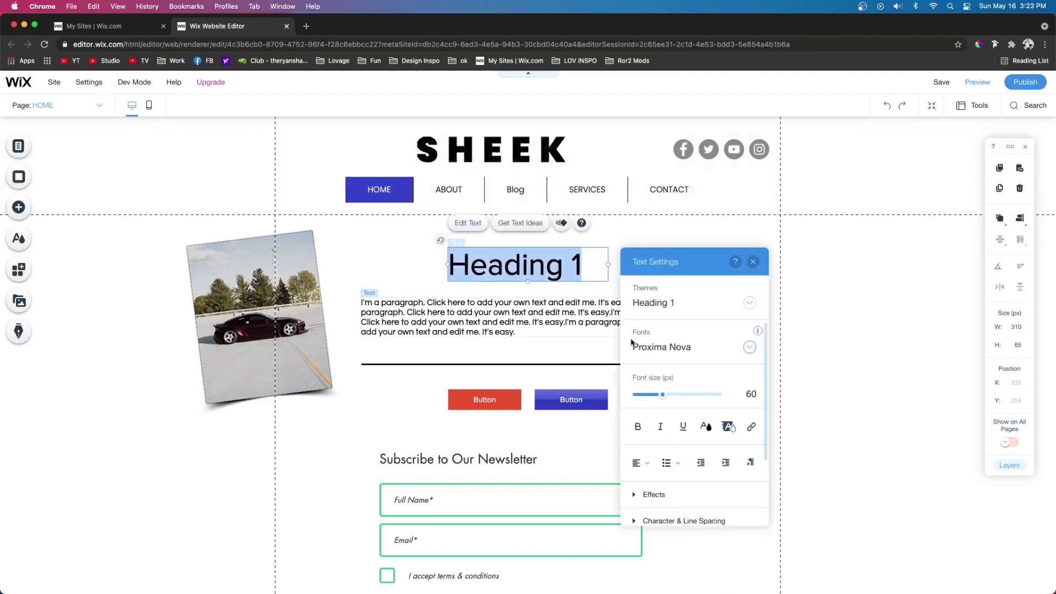
{"action": "left_click", "coordinate": [673, 347]}
{"action": "type", "text": "Poppins Black"}
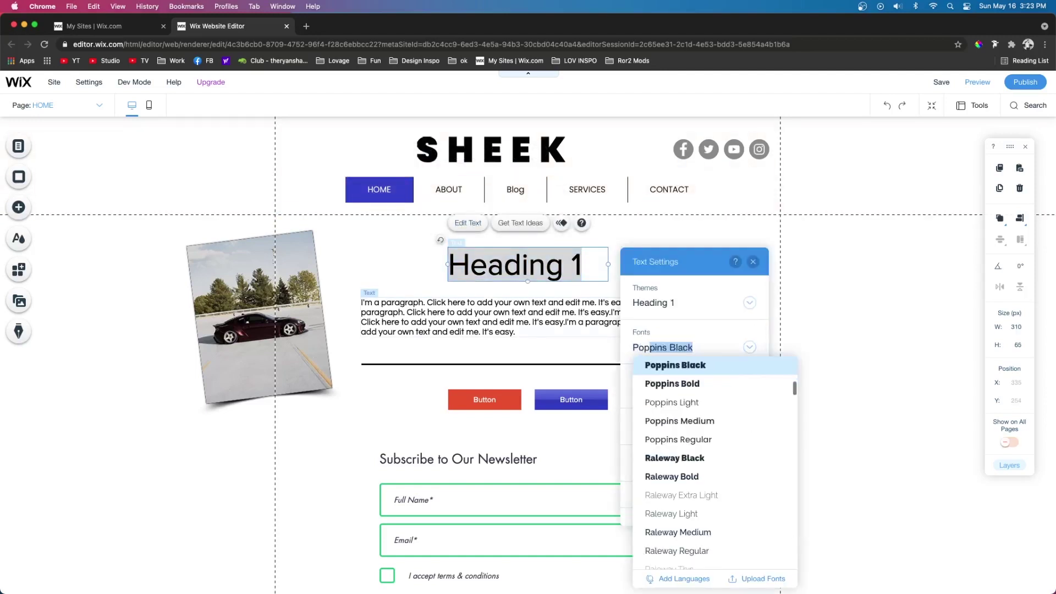
{"action": "left_click", "coordinate": [694, 384]}
{"action": "left_click", "coordinate": [701, 404]}
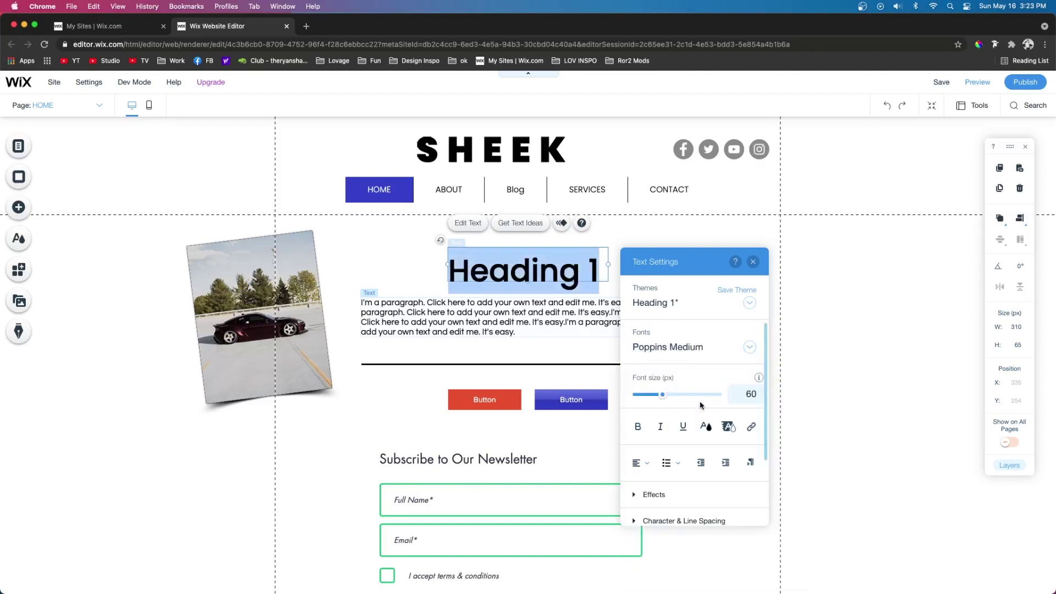
- Change the paragraph beneath the heading to Poppins Light
{"action": "left_click", "coordinate": [424, 309]}
{"action": "left_click", "coordinate": [378, 273]}
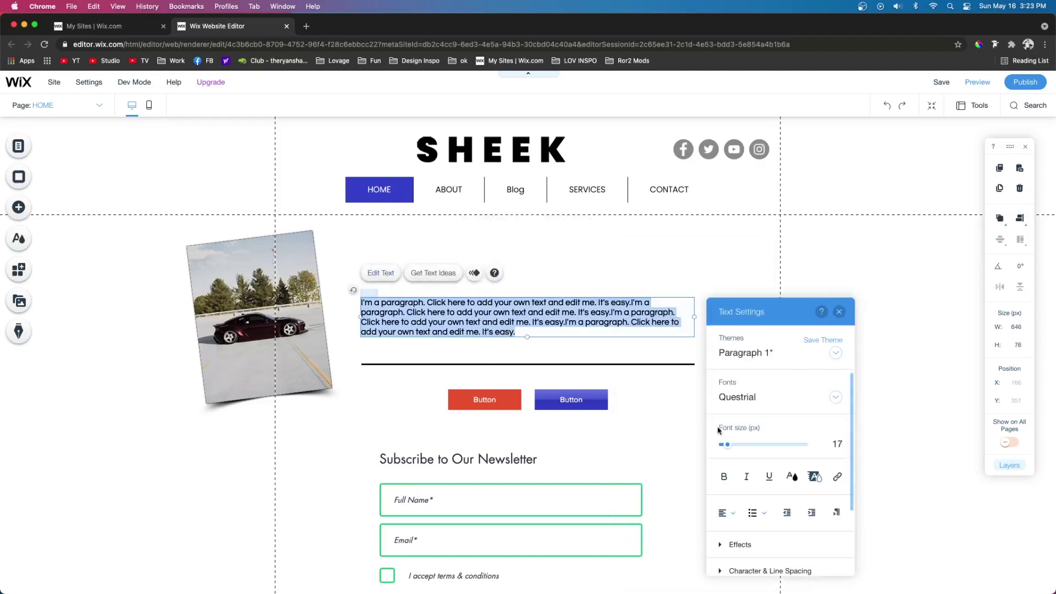
{"action": "left_click", "coordinate": [759, 396]}
{"action": "type", "text": "Poppins Black"}
{"action": "left_click", "coordinate": [758, 448]}
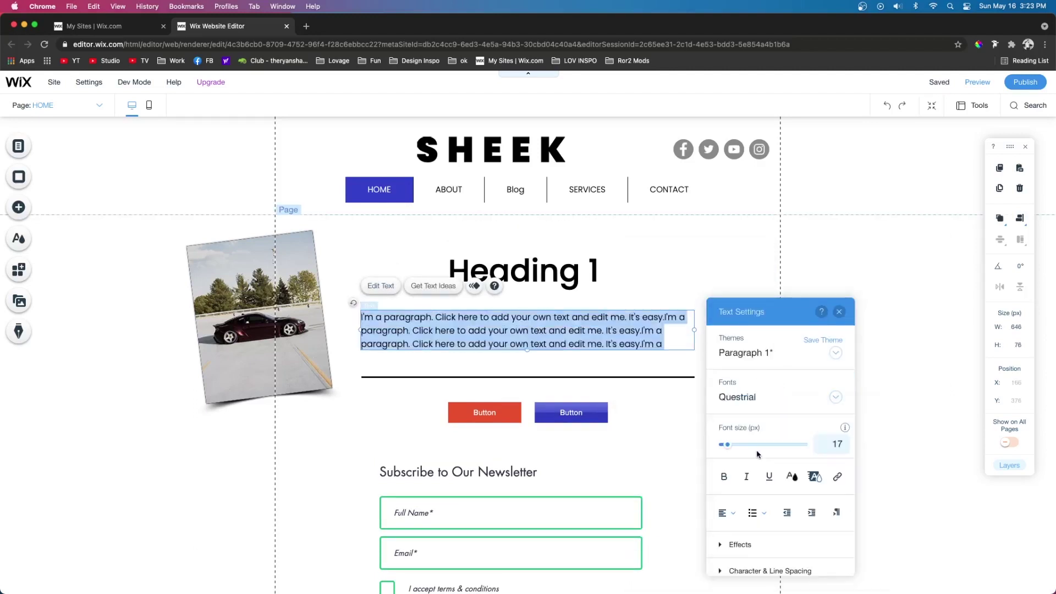
{"action": "left_click", "coordinate": [480, 430]}
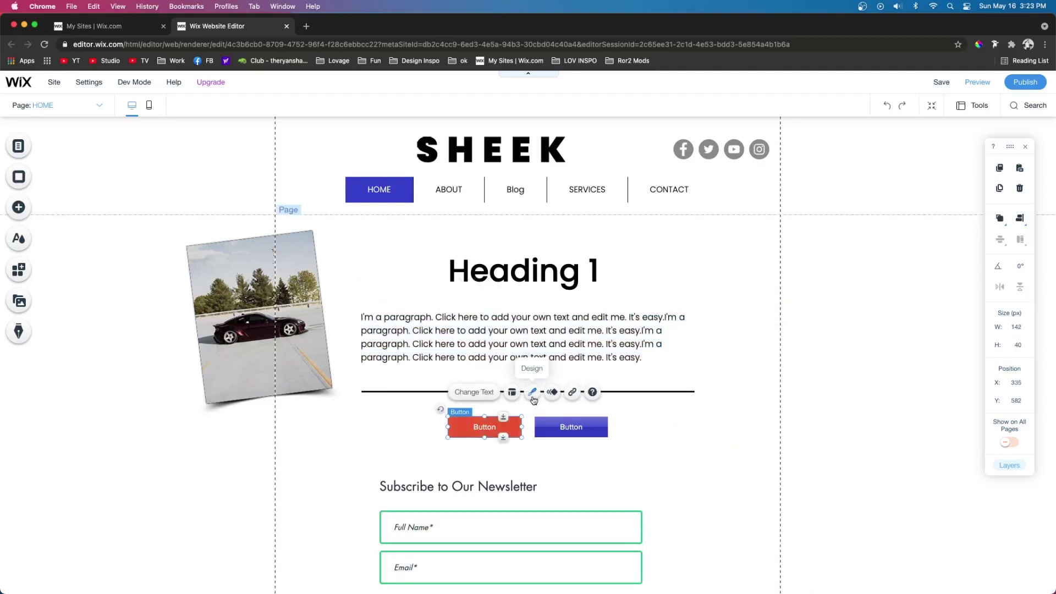
{"action": "left_click", "coordinate": [533, 397]}
- Set the newsletter form's input field text to upright Poppins Light
{"action": "left_click", "coordinate": [353, 392]}
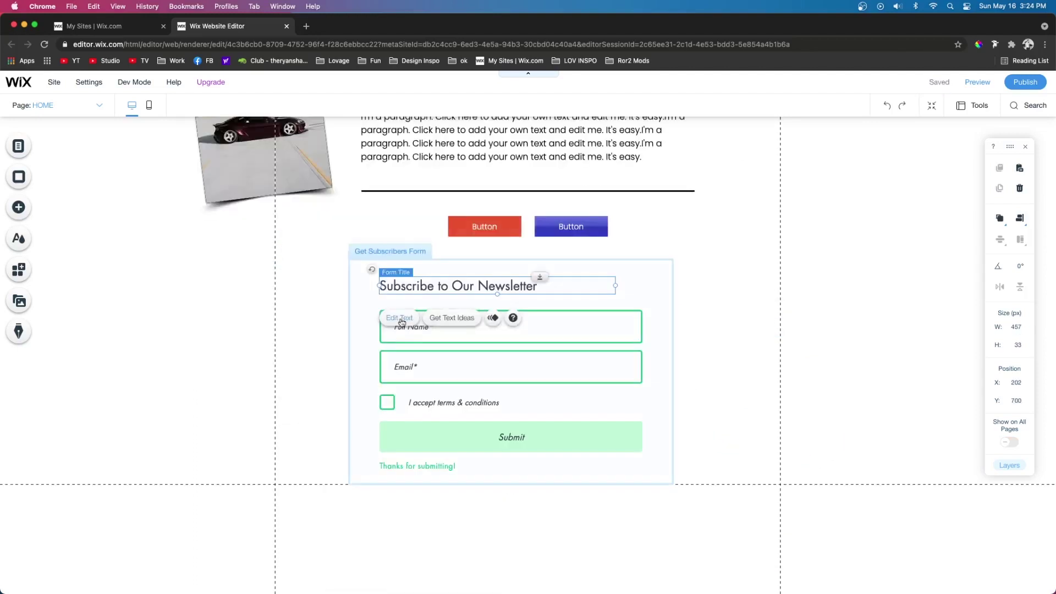
{"action": "left_click", "coordinate": [399, 318]}
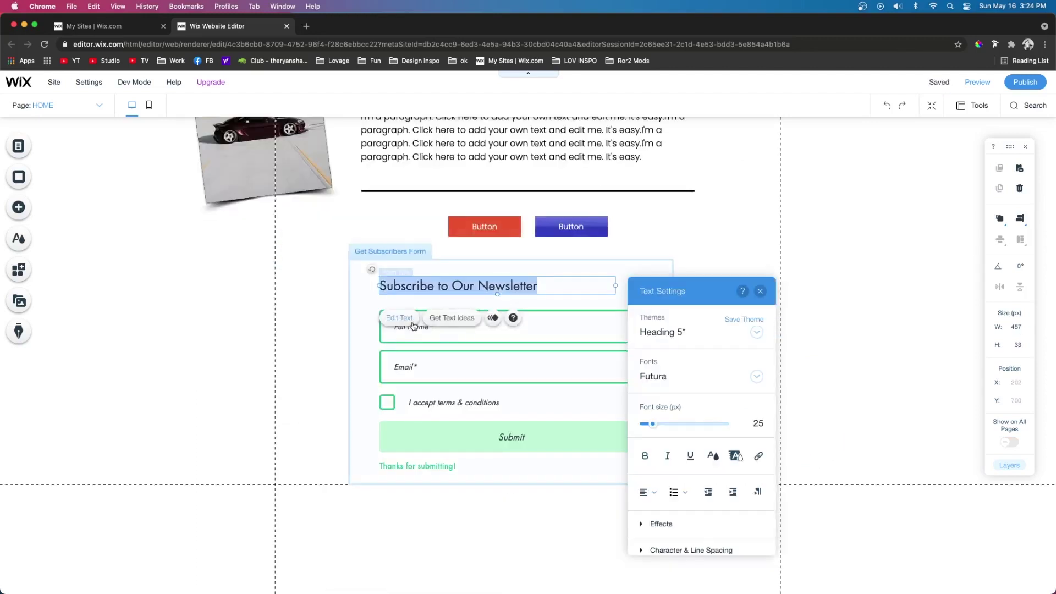
{"action": "left_click", "coordinate": [677, 384]}
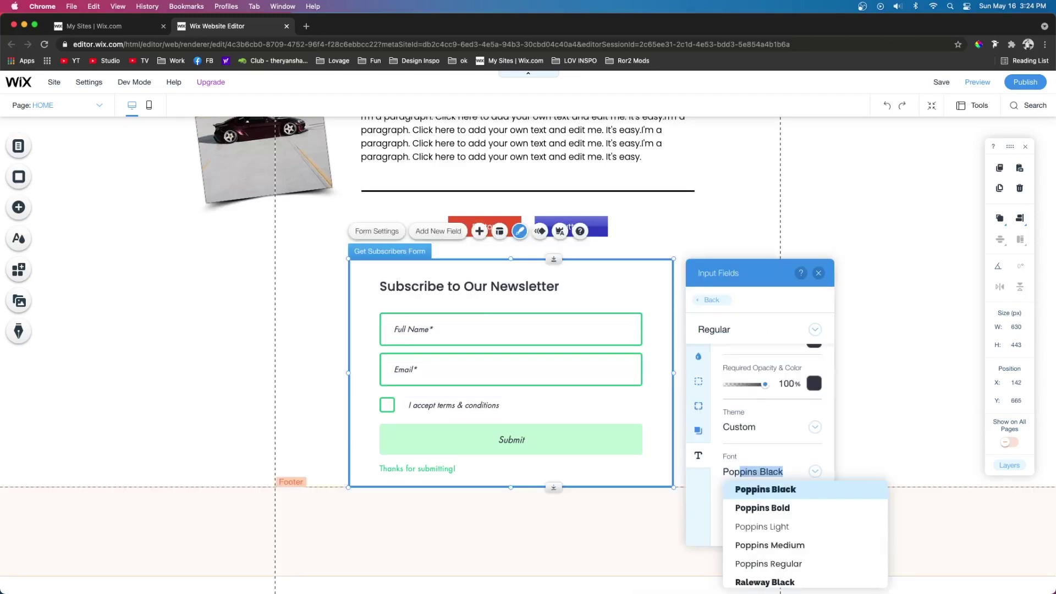
{"action": "left_click", "coordinate": [757, 526]}
{"action": "scroll", "coordinate": [754, 404], "scroll_direction": "down", "scroll_amount": 1}
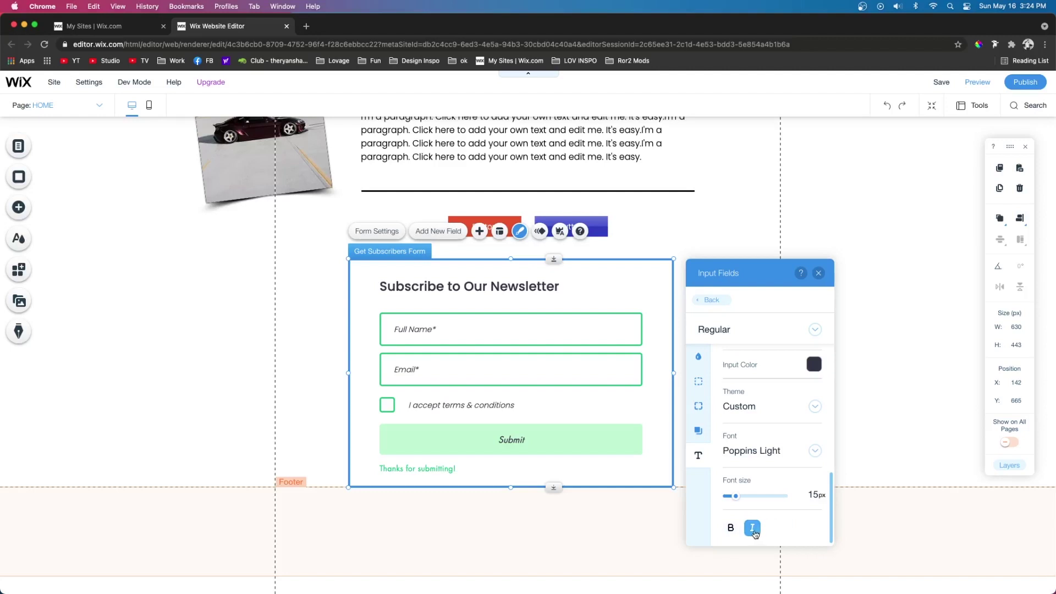
{"action": "left_click", "coordinate": [753, 529]}
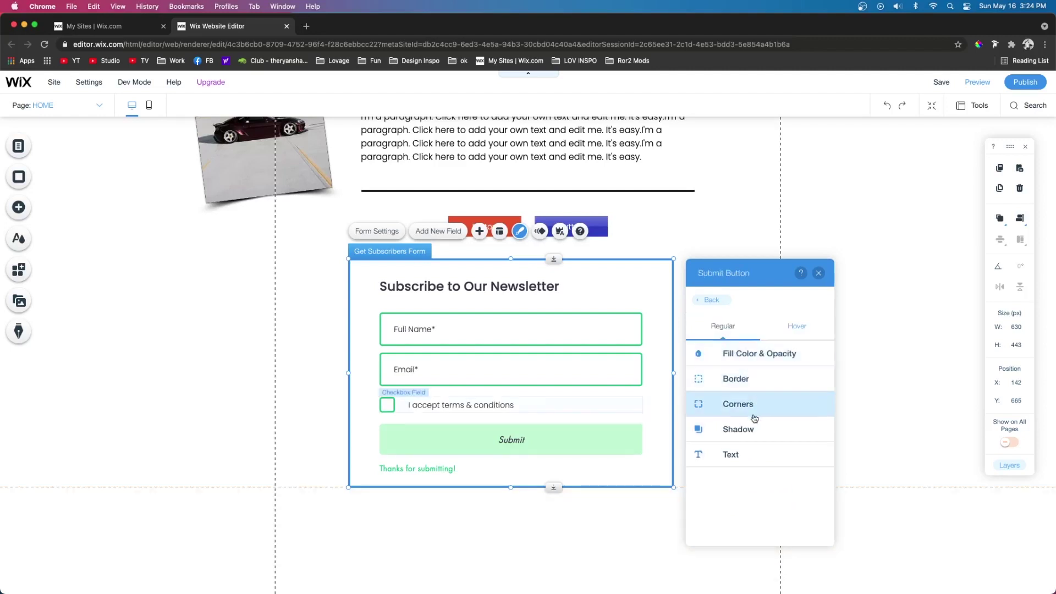
- Set the Submit button text to Poppins Light and toggle its italics
{"action": "left_click", "coordinate": [730, 454]}
{"action": "left_click", "coordinate": [754, 467]}
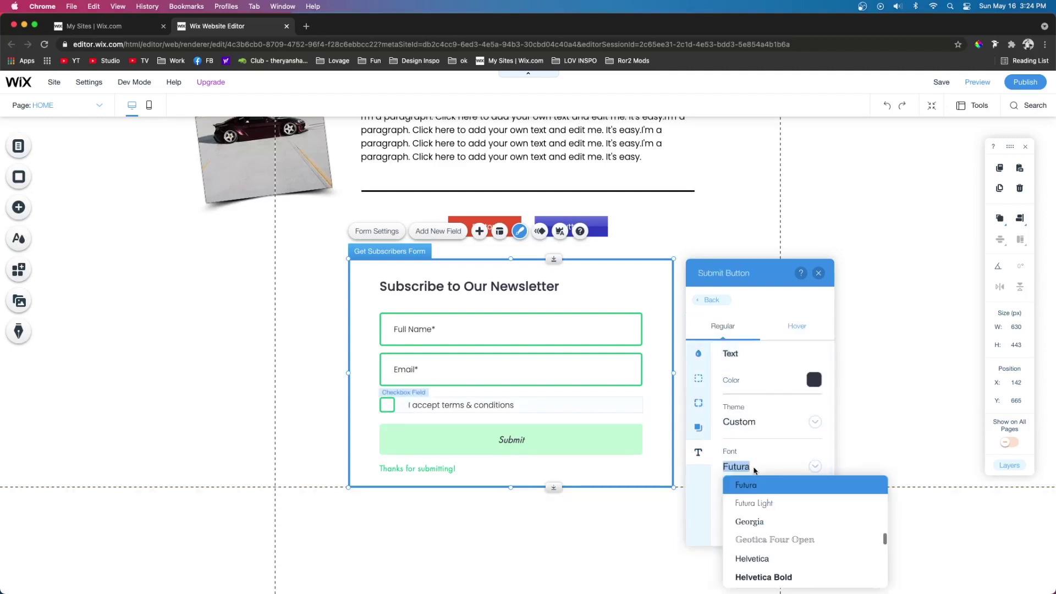
{"action": "left_click", "coordinate": [754, 468]}
{"action": "scroll", "coordinate": [754, 511], "scroll_direction": "down", "scroll_amount": 1}
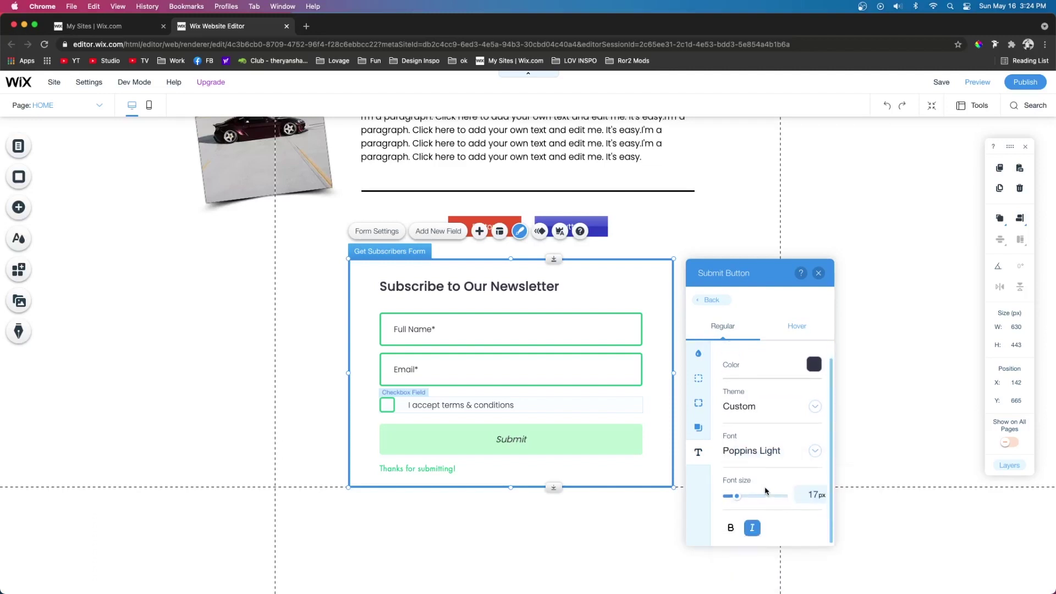
{"action": "left_click", "coordinate": [755, 531]}
- Open the font list for the 'Thanks for submitting!' message
{"action": "left_click", "coordinate": [409, 468]}
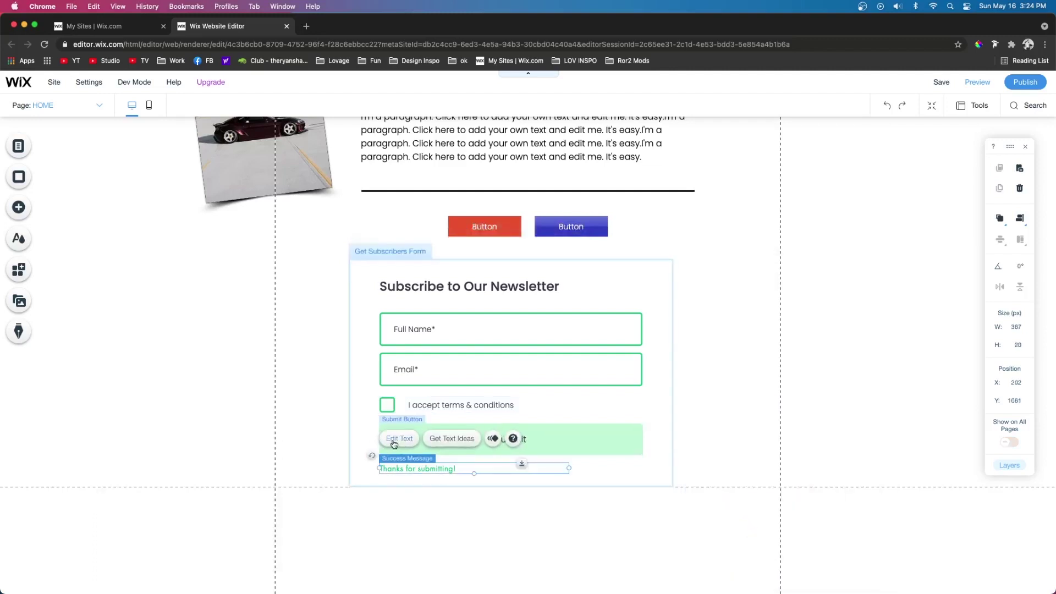
{"action": "left_click", "coordinate": [394, 443]}
{"action": "left_click", "coordinate": [639, 293]}
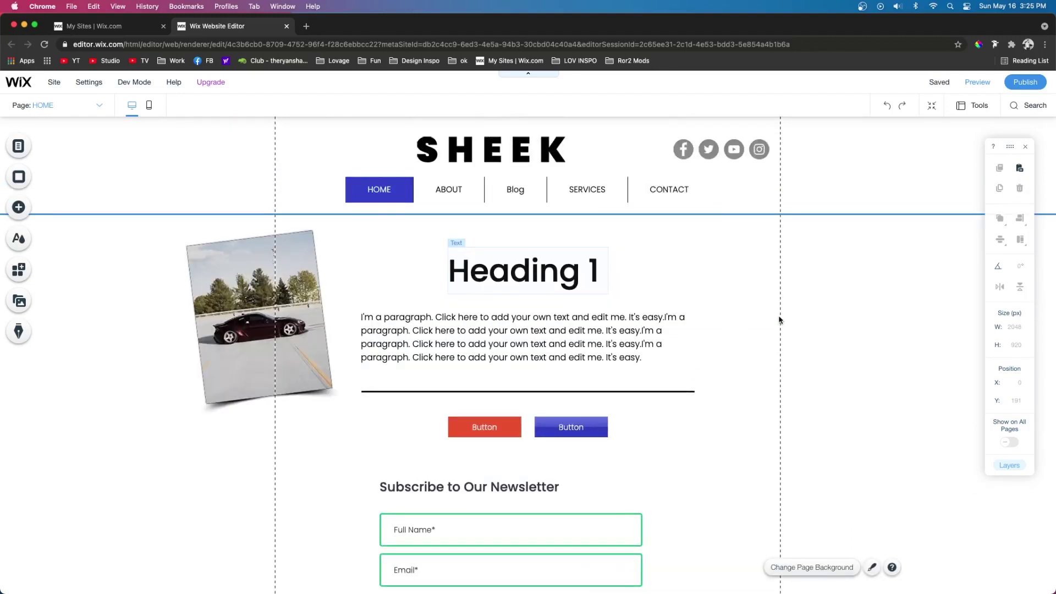
{"action": "scroll", "coordinate": [779, 320], "scroll_direction": "down", "scroll_amount": 4}
{"action": "scroll", "coordinate": [779, 320], "scroll_direction": "up", "scroll_amount": 4}
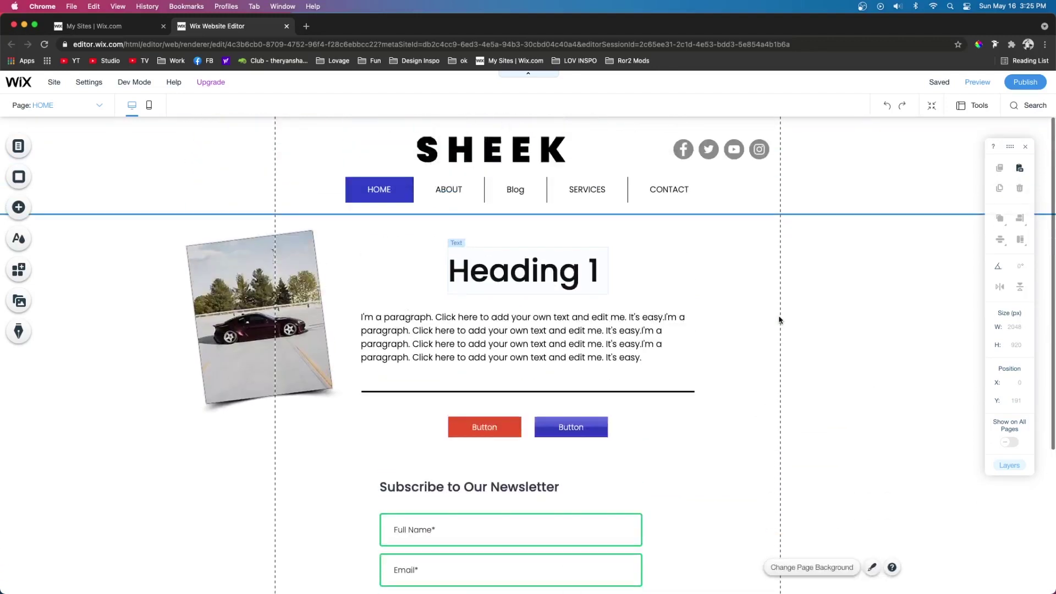
{"action": "left_click", "coordinate": [450, 290]}
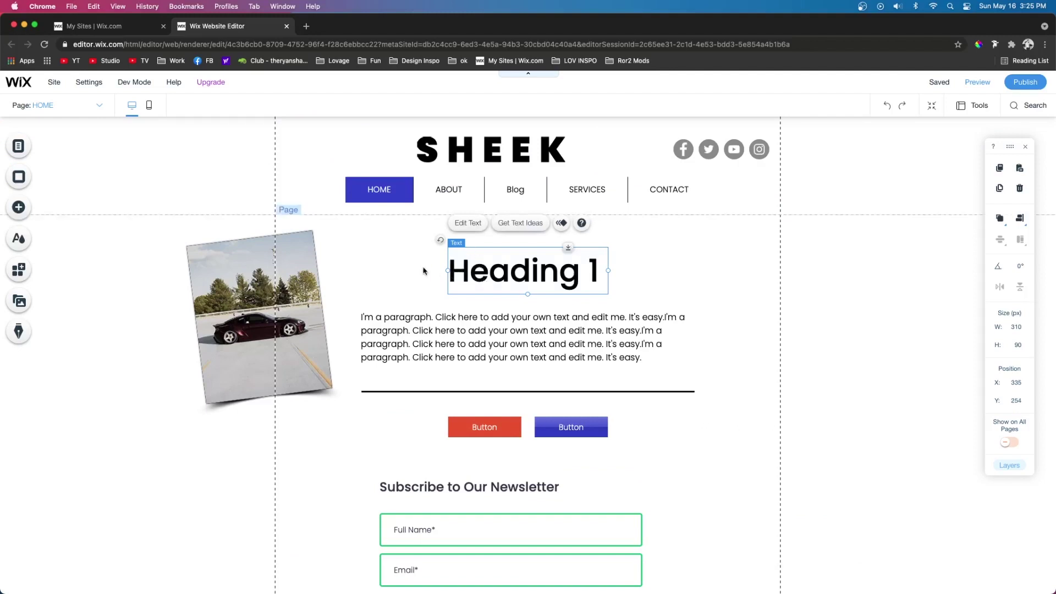
{"action": "left_click", "coordinate": [468, 224]}
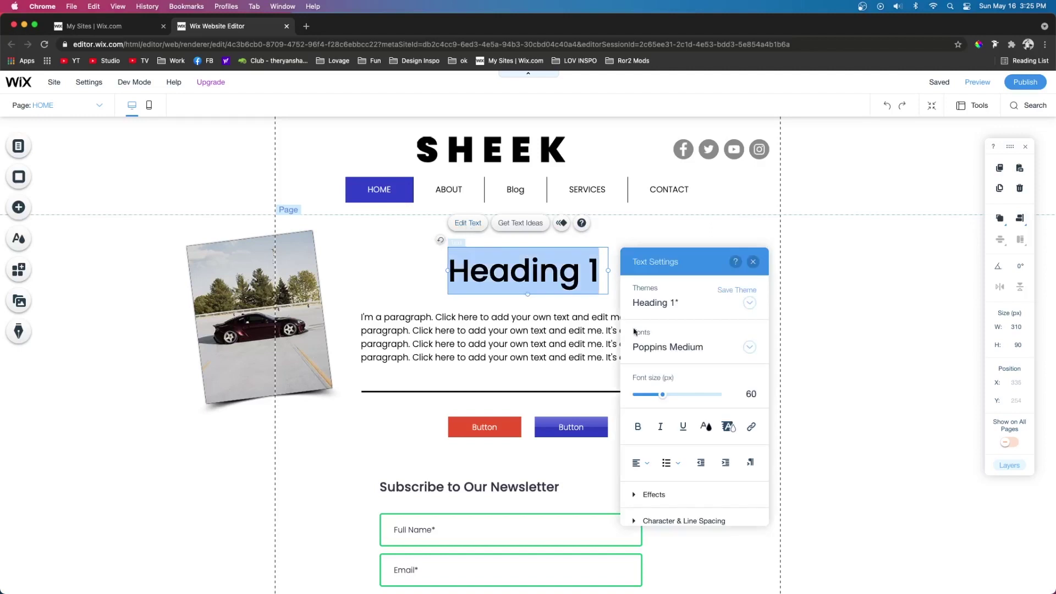
{"action": "left_click", "coordinate": [684, 349]}
{"action": "left_click", "coordinate": [705, 354]}
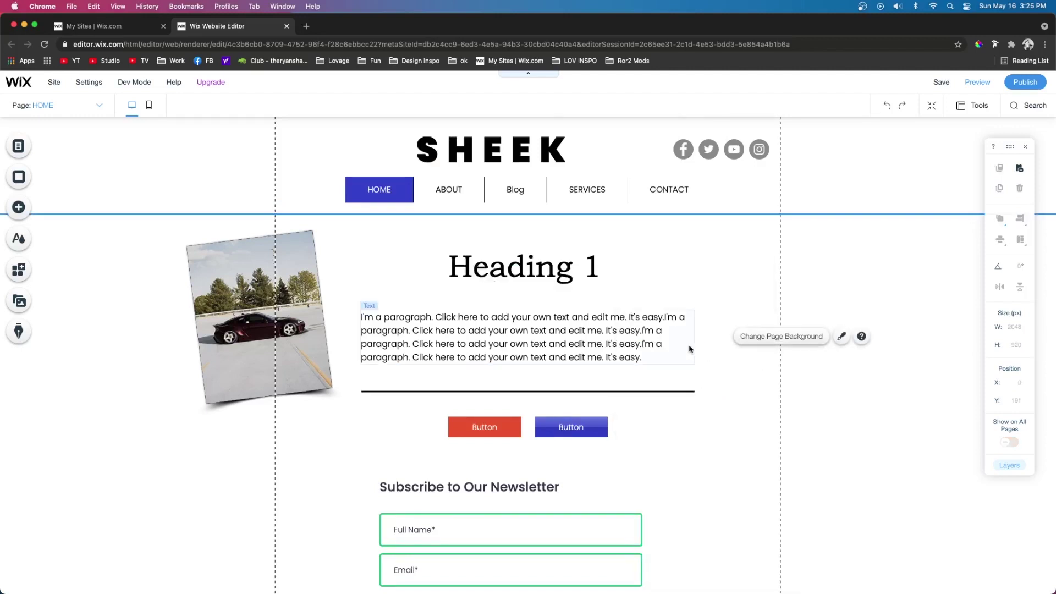
{"action": "left_click", "coordinate": [891, 108]}
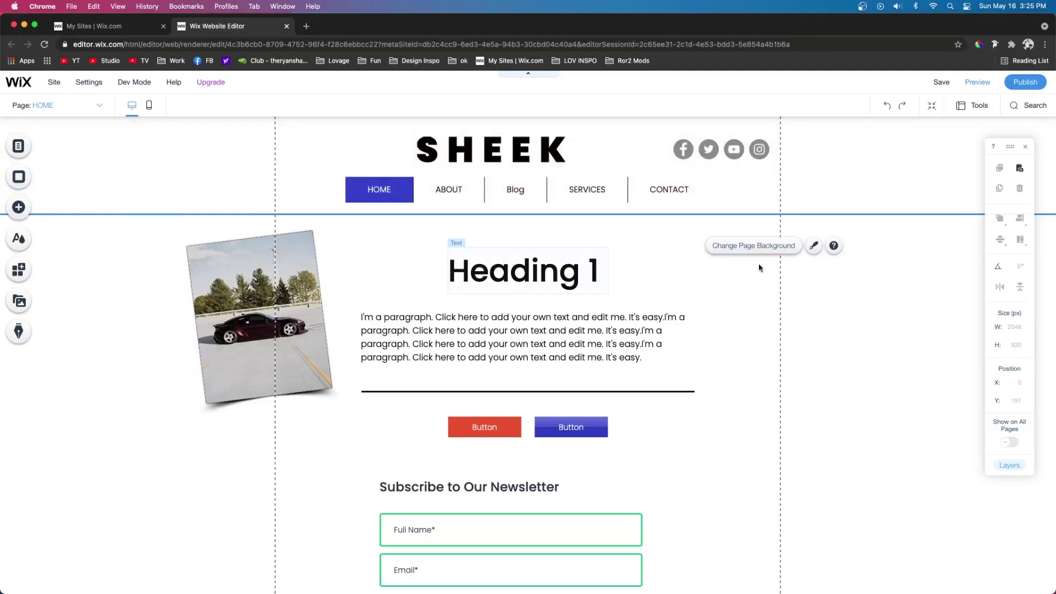
{"action": "left_click", "coordinate": [506, 194]}
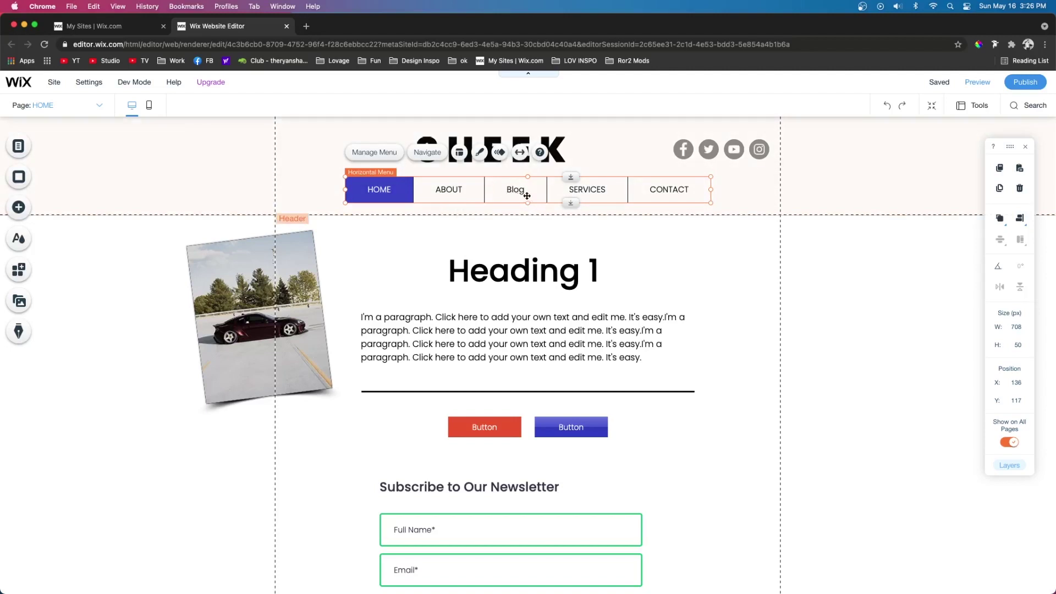
- Rename the Blog page to BLOG
{"action": "left_click", "coordinate": [18, 146]}
{"action": "left_click", "coordinate": [268, 246]}
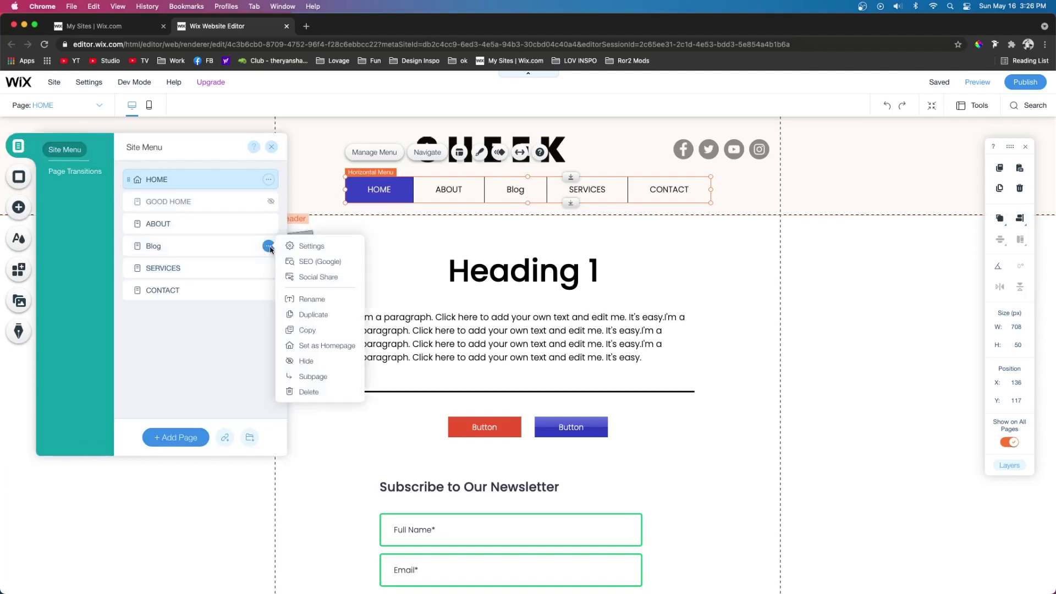
{"action": "left_click", "coordinate": [314, 299]}
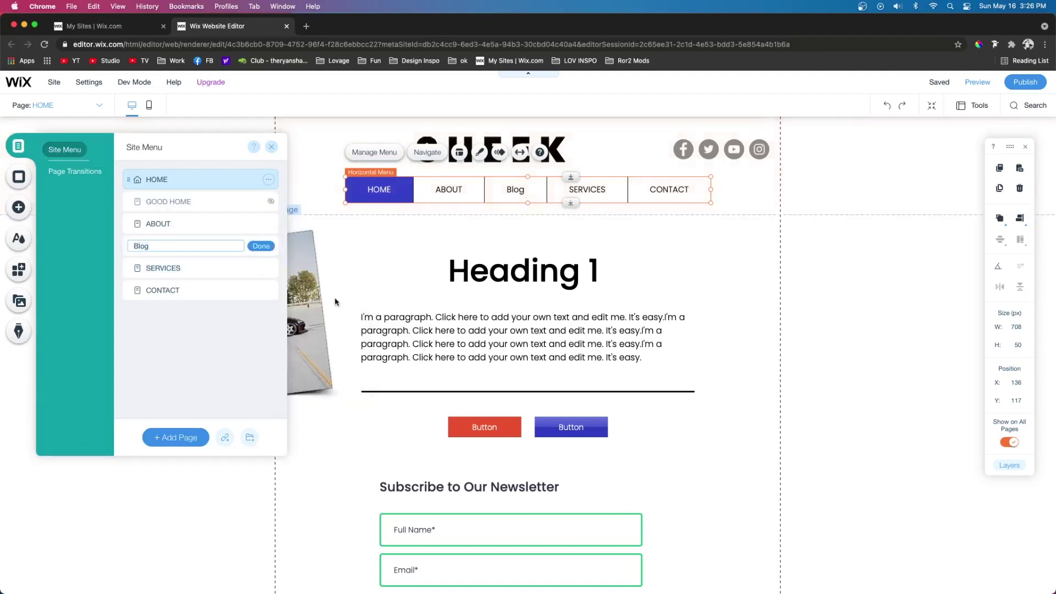
{"action": "key", "text": "BackSpace"}
{"action": "key", "text": "BackSpace"}
{"action": "key", "text": "BackSpace"}
{"action": "key", "text": "BackSpace"}
{"action": "type", "text": "BLOG"}
{"action": "key", "text": "Return"}
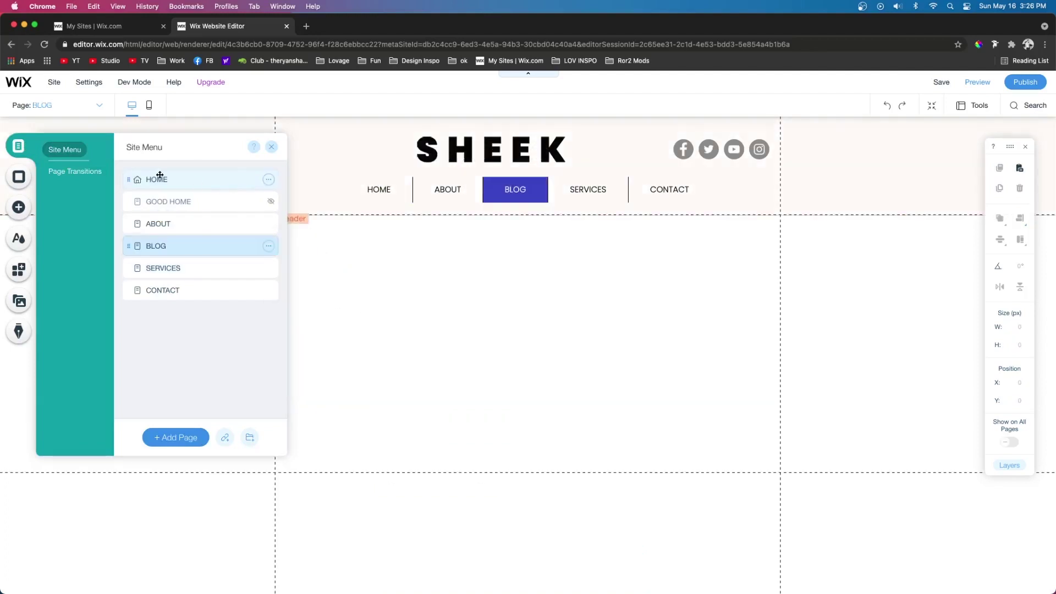
{"action": "left_click", "coordinate": [156, 179]}
{"action": "left_click", "coordinate": [476, 373]}
- Make the navigation menu's hover fill orange and begin on the current-page highlight colour
{"action": "scroll", "coordinate": [475, 373], "scroll_direction": "down", "scroll_amount": 3}
{"action": "scroll", "coordinate": [476, 373], "scroll_direction": "up", "scroll_amount": 4}
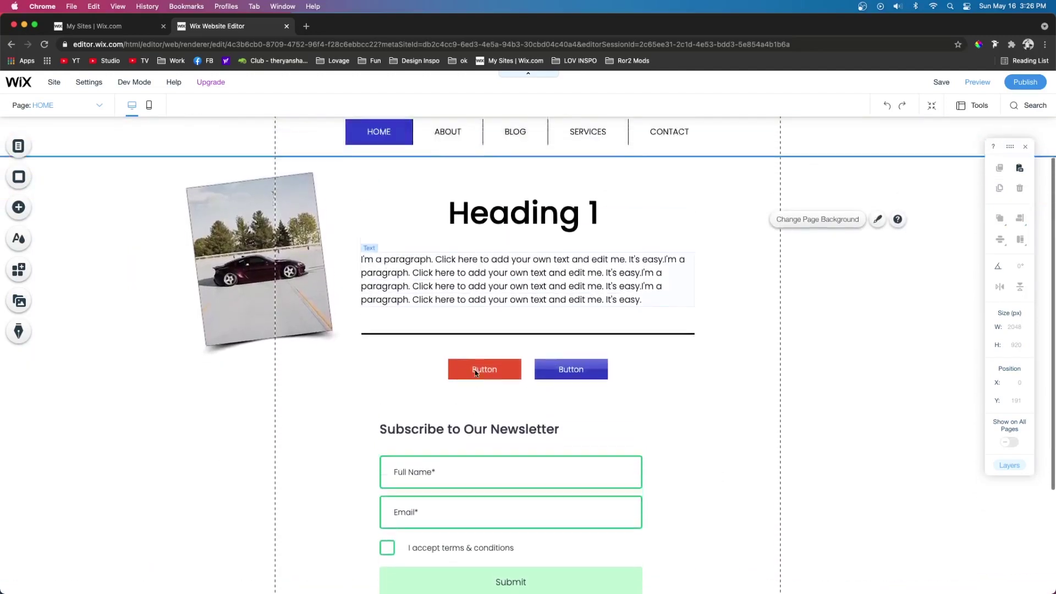
{"action": "scroll", "coordinate": [476, 372], "scroll_direction": "down", "scroll_amount": 6}
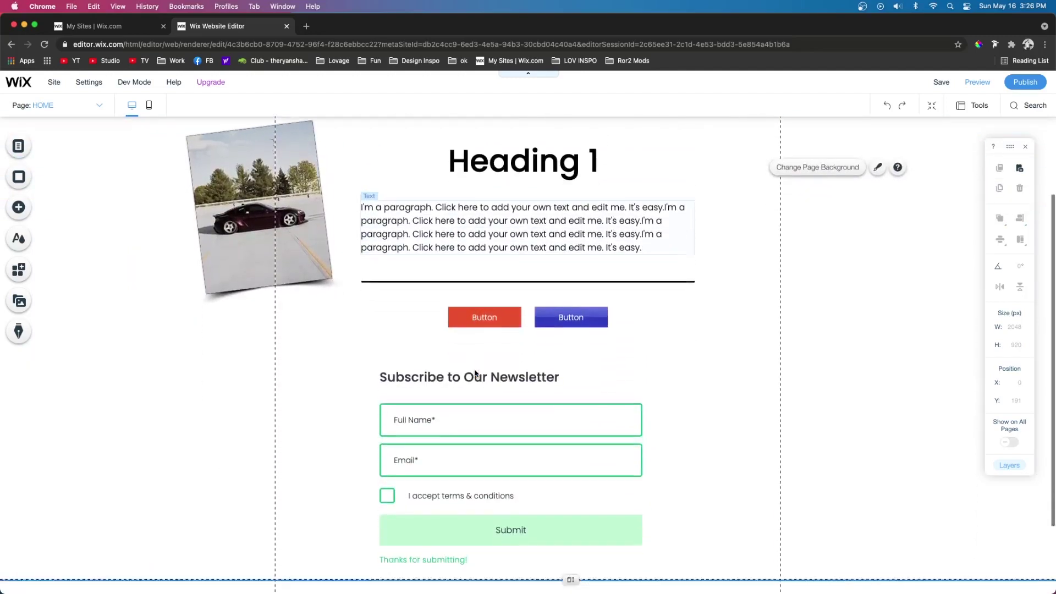
{"action": "scroll", "coordinate": [474, 370], "scroll_direction": "up", "scroll_amount": 6}
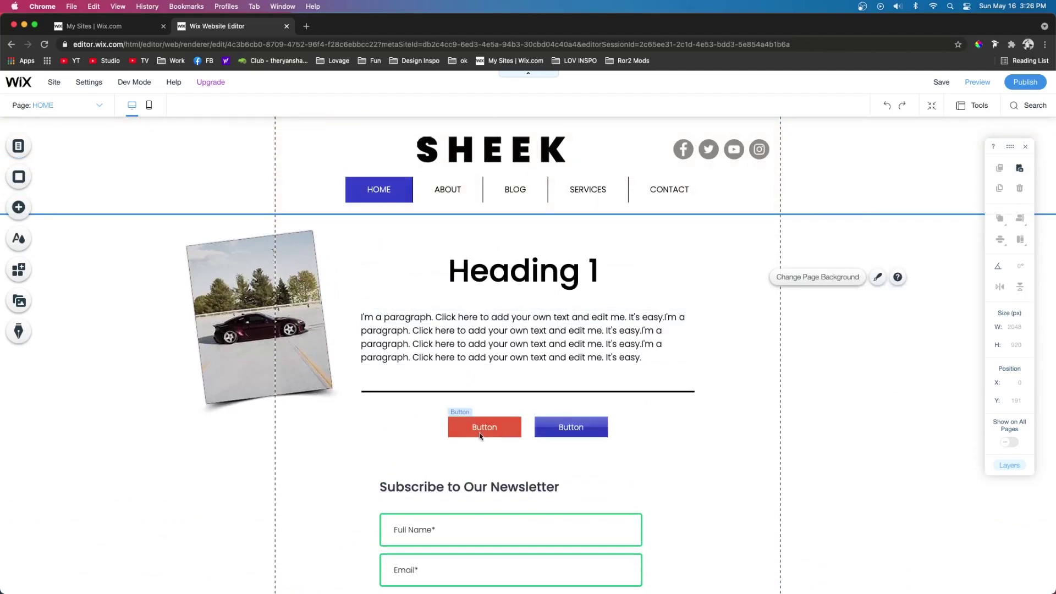
{"action": "scroll", "coordinate": [480, 435], "scroll_direction": "down", "scroll_amount": 8}
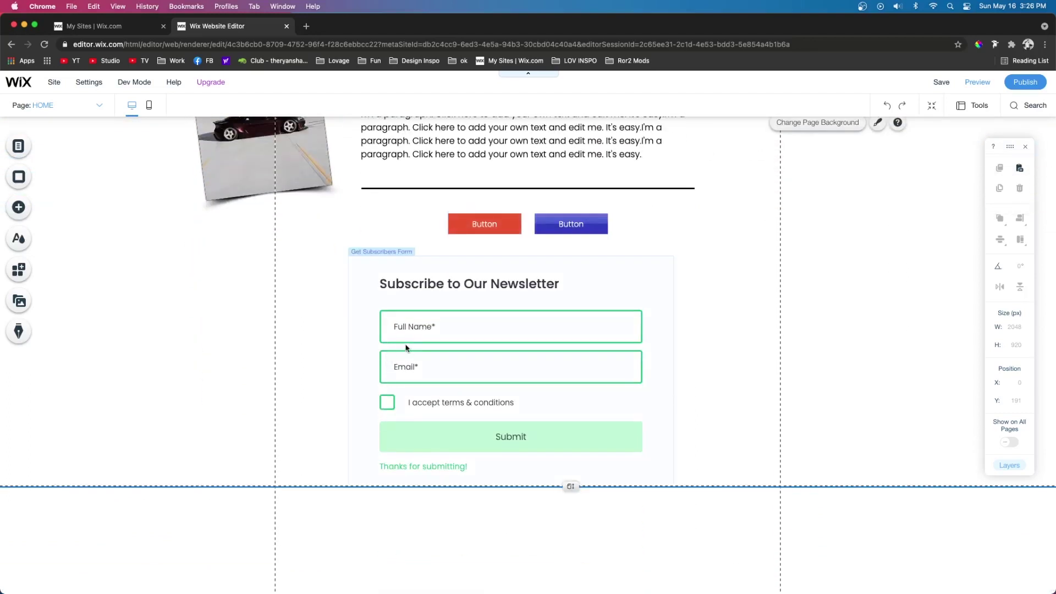
{"action": "scroll", "coordinate": [407, 346], "scroll_direction": "up", "scroll_amount": 8}
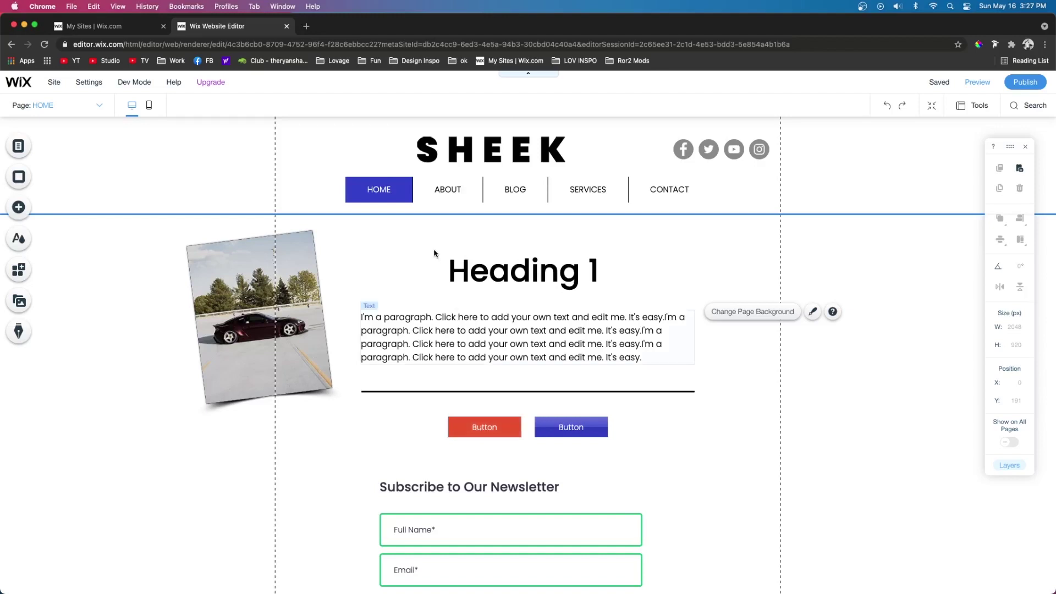
{"action": "left_click", "coordinate": [448, 193]}
{"action": "left_click", "coordinate": [480, 151]}
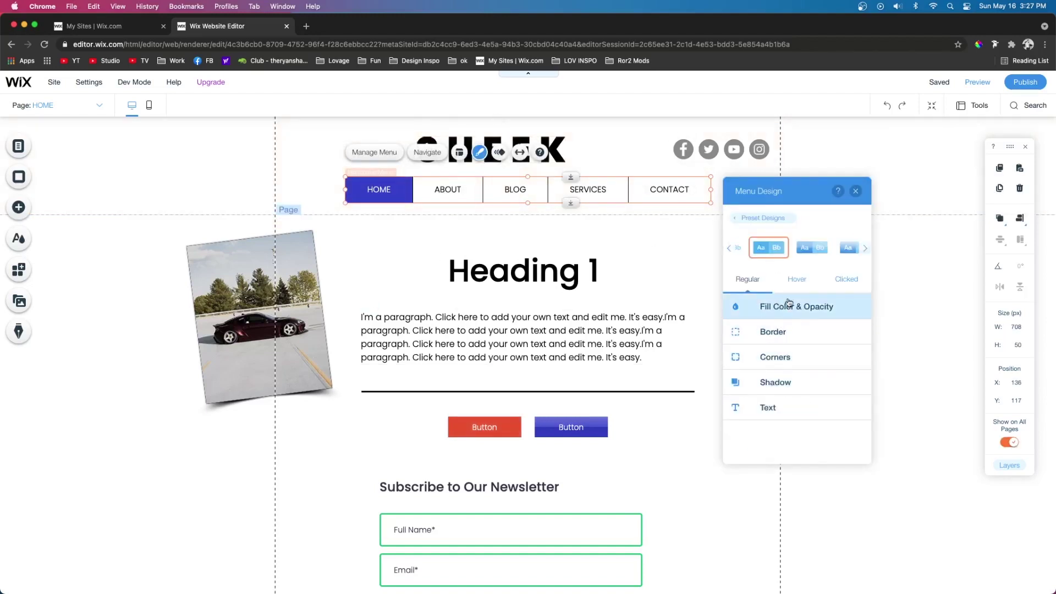
{"action": "left_click", "coordinate": [783, 306]}
{"action": "left_click", "coordinate": [797, 279]}
{"action": "left_click", "coordinate": [851, 344]}
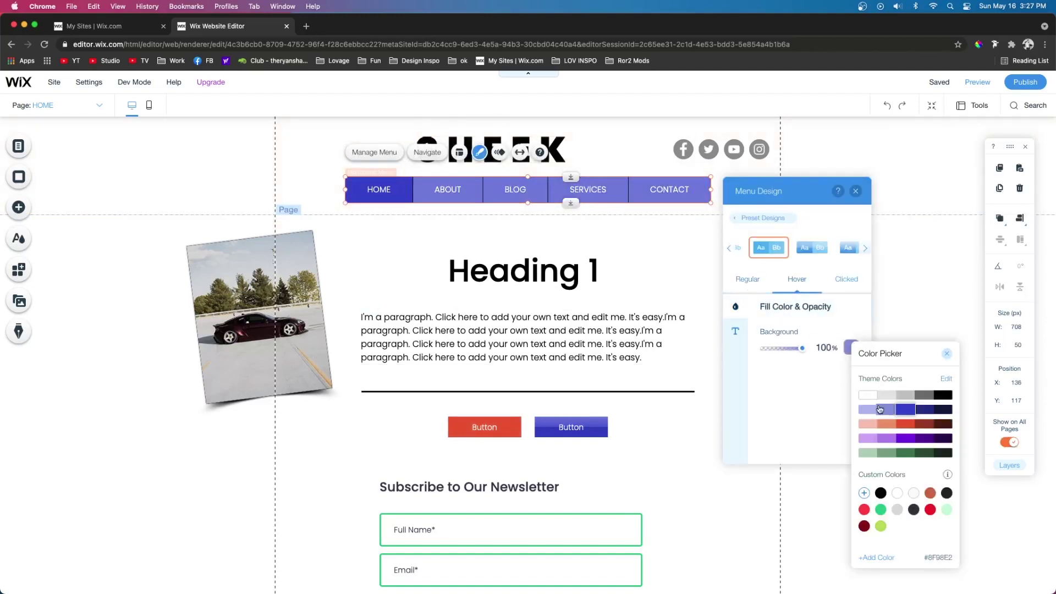
{"action": "left_click", "coordinate": [886, 424]}
{"action": "left_click", "coordinate": [846, 278]}
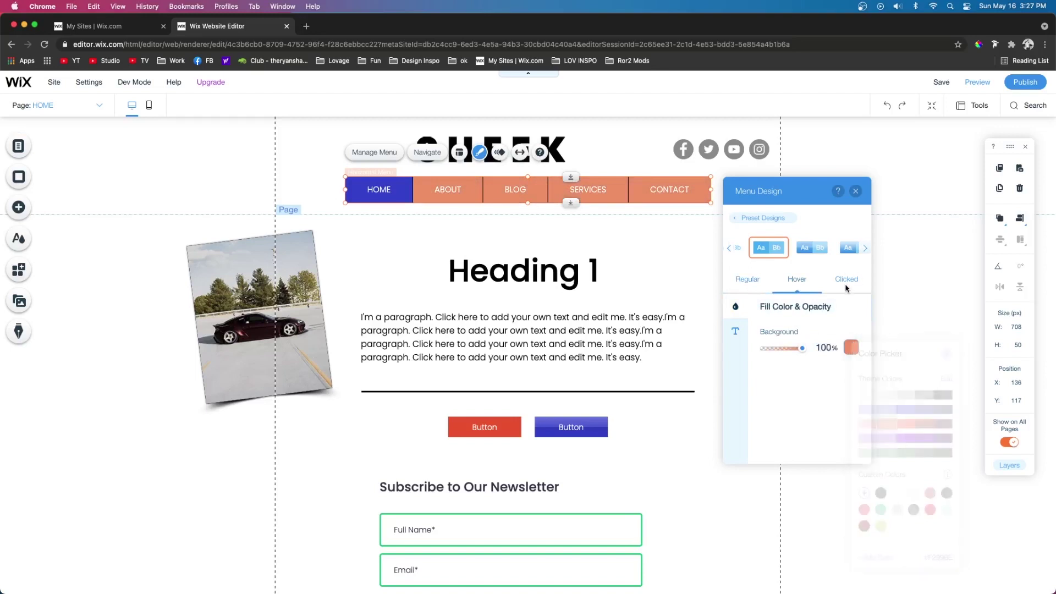
{"action": "left_click", "coordinate": [850, 347]}
- Apply the salmon preset style to the red button
{"action": "left_click", "coordinate": [484, 427]}
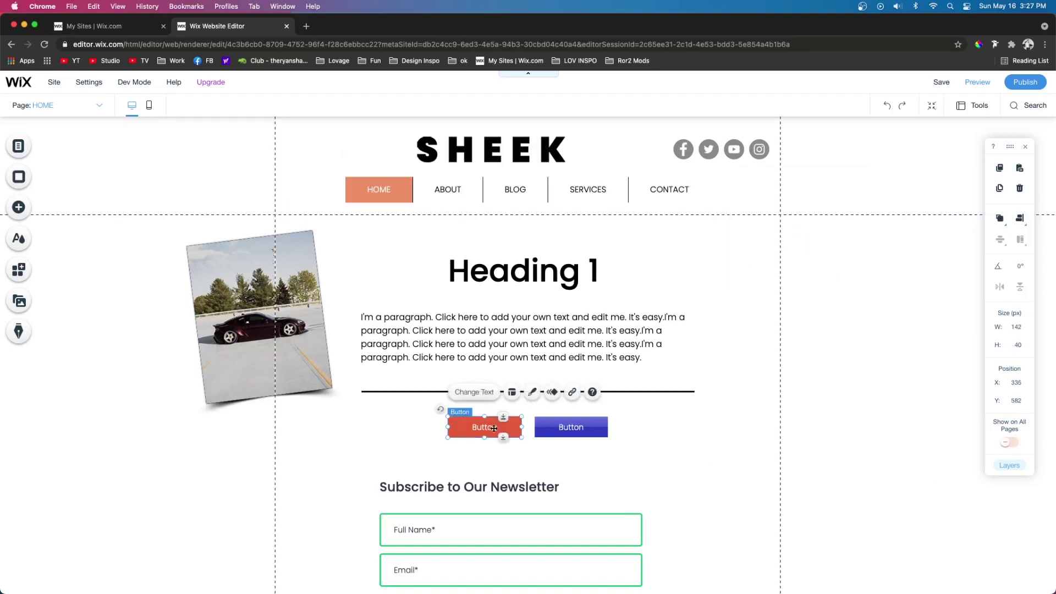
{"action": "left_click", "coordinate": [532, 392]}
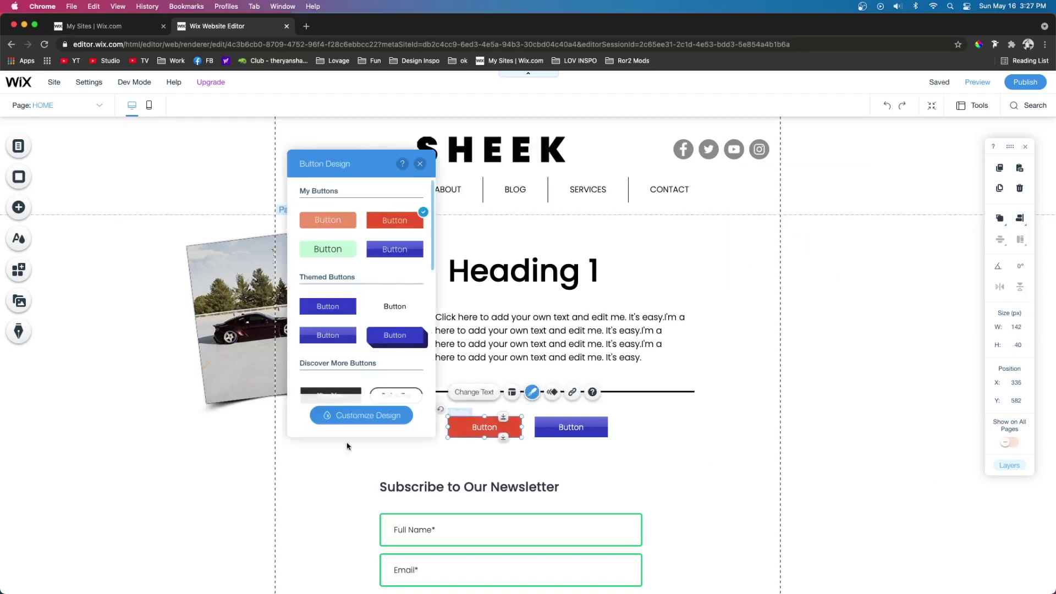
{"action": "scroll", "coordinate": [441, 284], "scroll_direction": "down", "scroll_amount": 4}
{"action": "left_click", "coordinate": [478, 286]}
- Make the newsletter form's input field borders salmon
{"action": "left_click", "coordinate": [519, 227]}
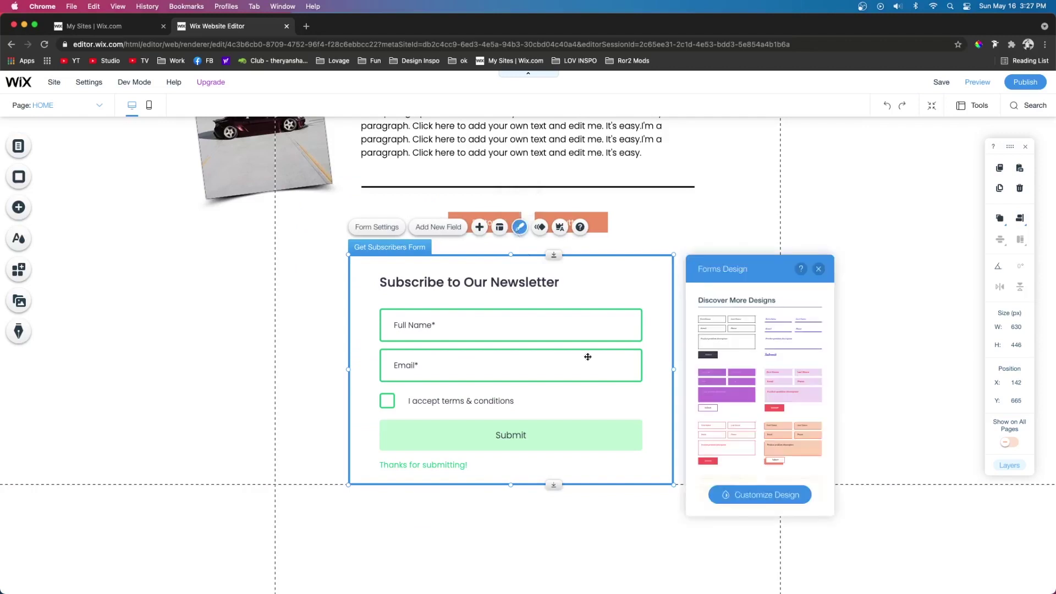
{"action": "left_click", "coordinate": [757, 494]}
{"action": "left_click", "coordinate": [749, 328]}
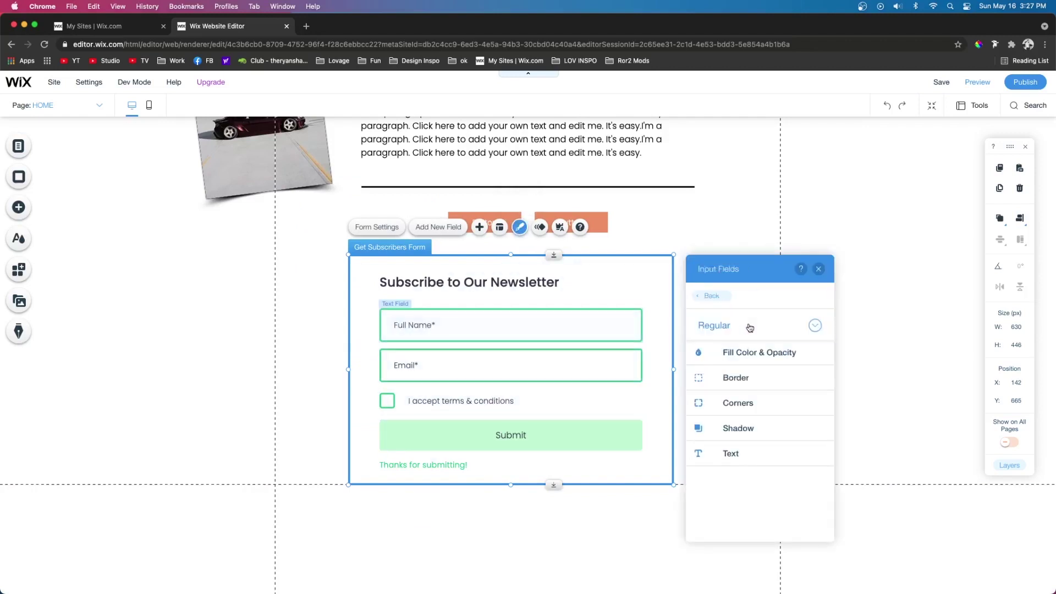
{"action": "left_click", "coordinate": [749, 438]}
{"action": "left_click", "coordinate": [812, 394]}
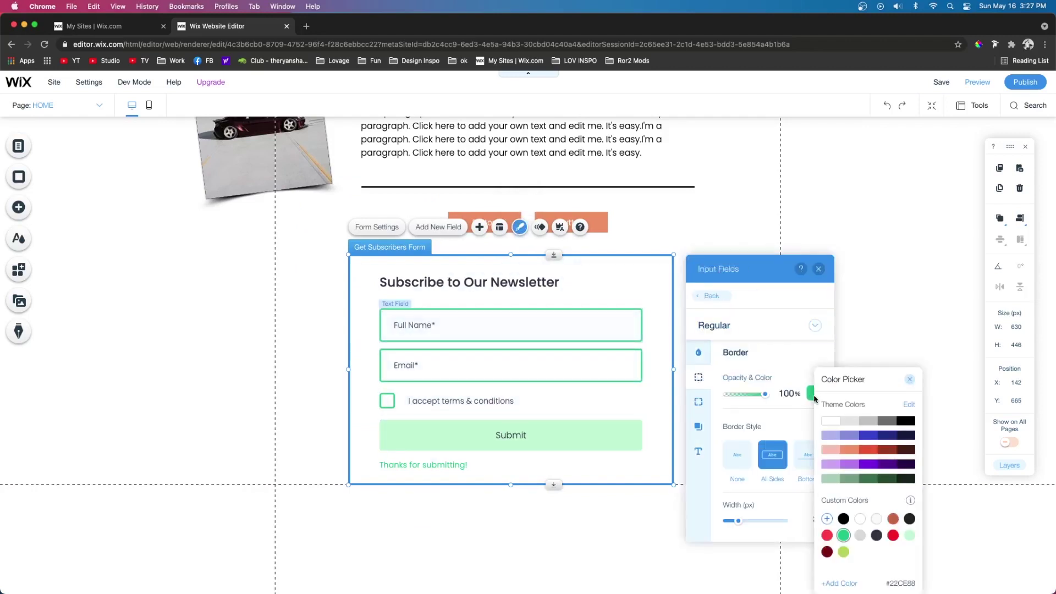
{"action": "left_click", "coordinate": [849, 449]}
{"action": "left_click", "coordinate": [711, 295]}
- Give the form's Submit button an orange fill
{"action": "left_click", "coordinate": [739, 355]}
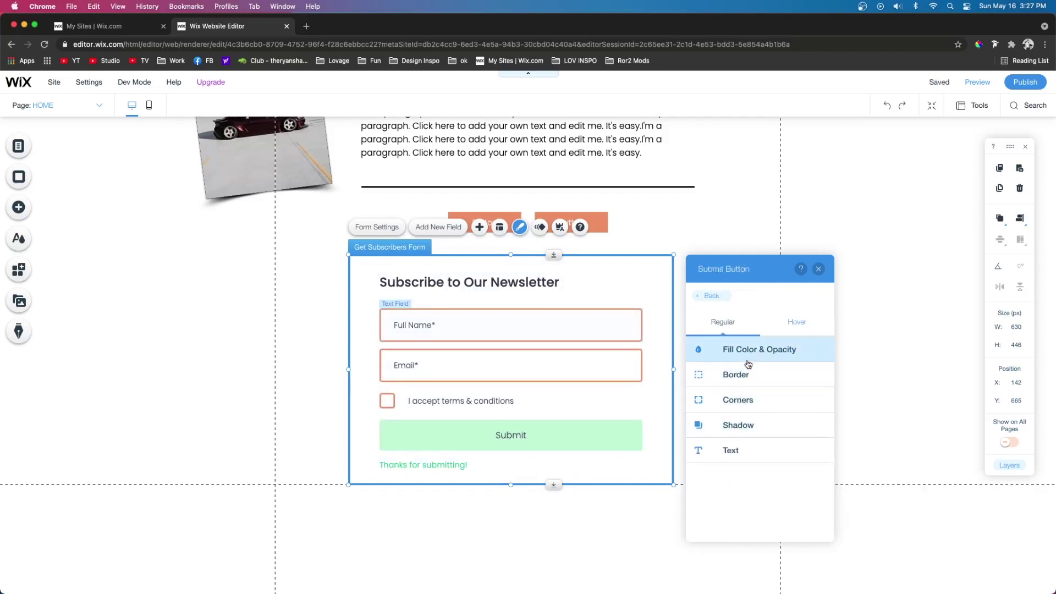
{"action": "left_click", "coordinate": [748, 352]}
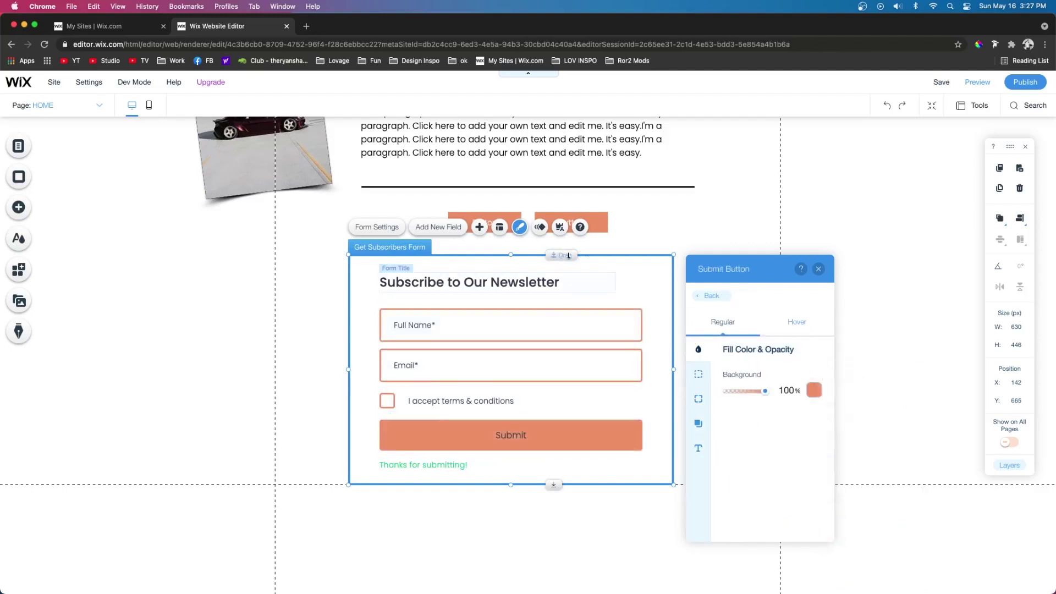
{"action": "scroll", "coordinate": [569, 255], "scroll_direction": "up", "scroll_amount": 3}
{"action": "left_click", "coordinate": [615, 353]}
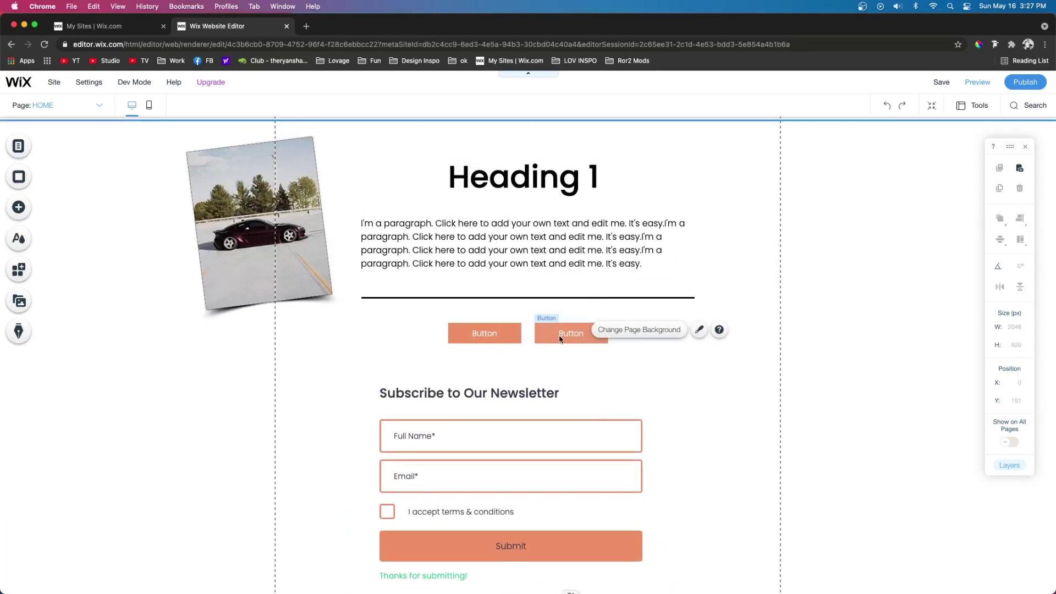
{"action": "scroll", "coordinate": [584, 340], "scroll_direction": "down", "scroll_amount": 2}
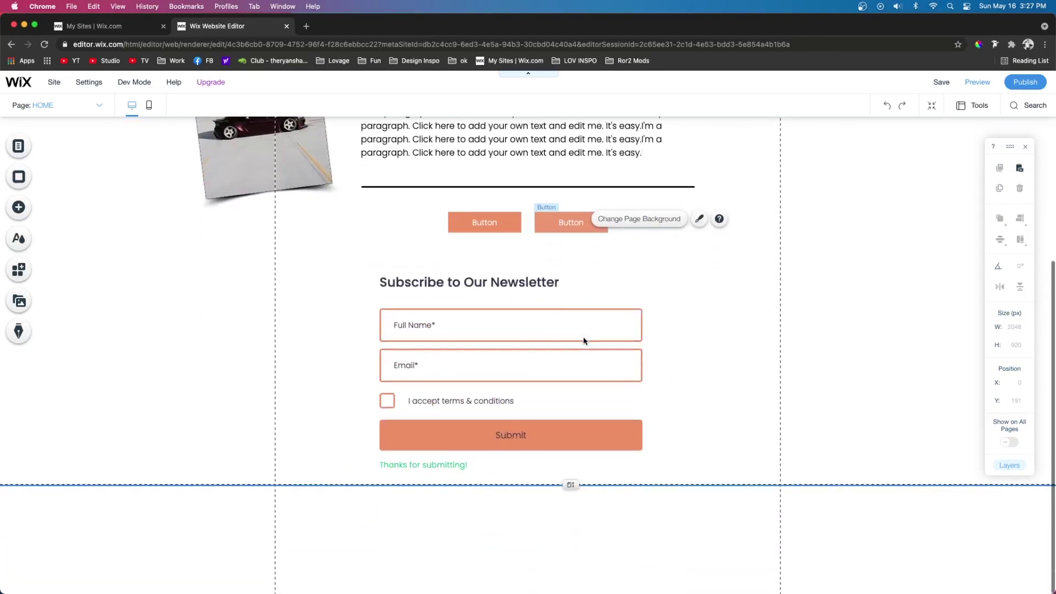
{"action": "left_click", "coordinate": [530, 318]}
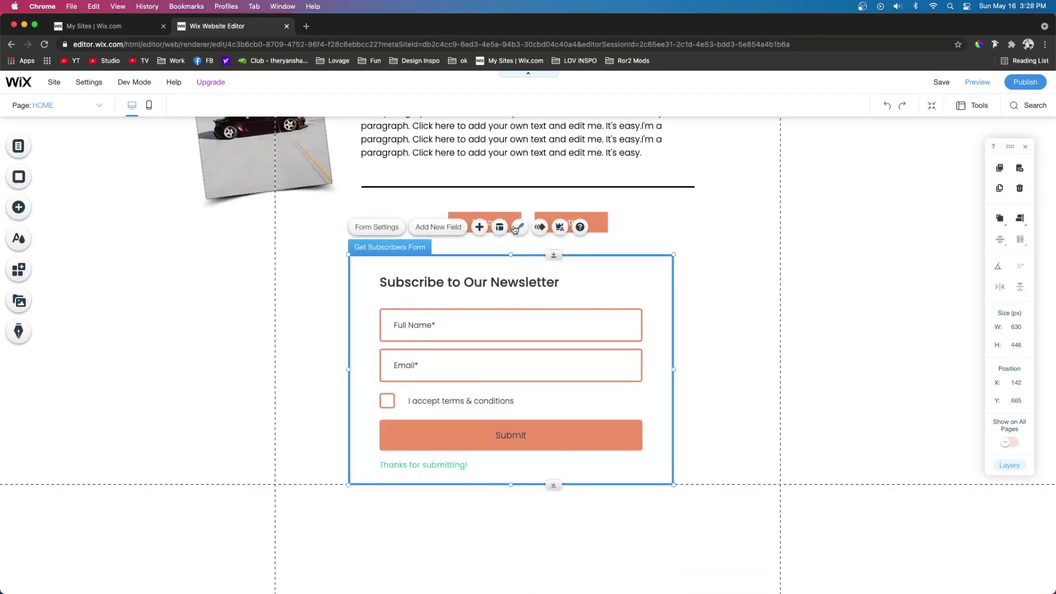
{"action": "left_click", "coordinate": [519, 227]}
{"action": "left_click", "coordinate": [743, 495]}
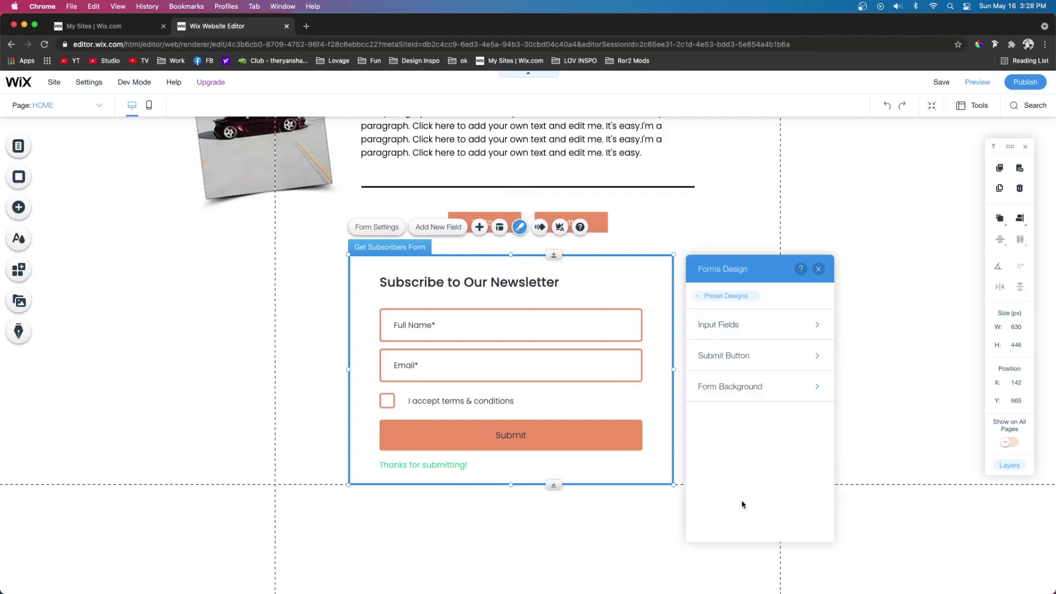
{"action": "left_click", "coordinate": [754, 360]}
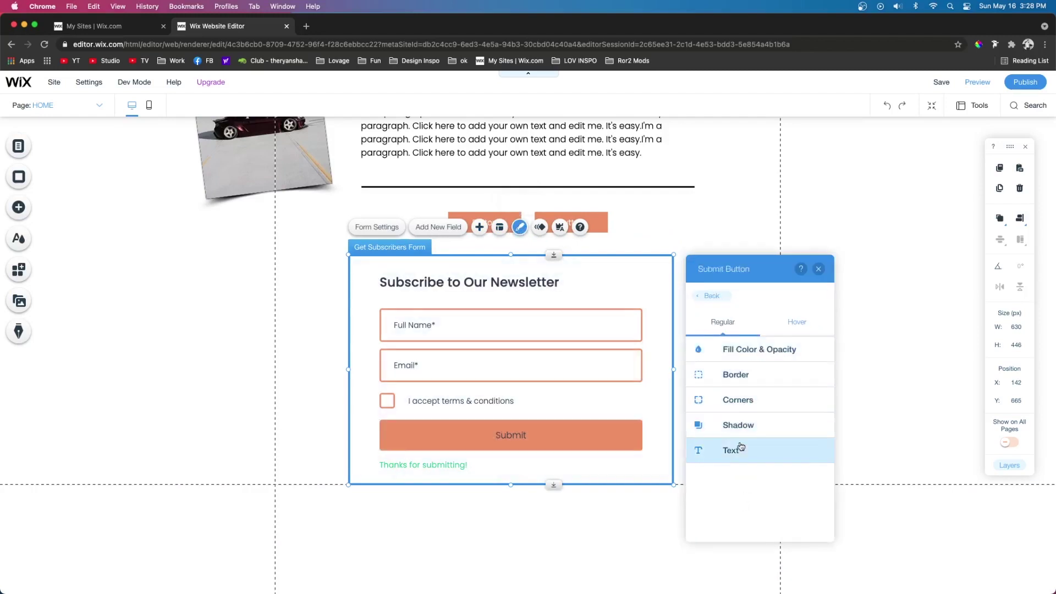
{"action": "left_click", "coordinate": [424, 465]}
{"action": "left_click", "coordinate": [400, 434]}
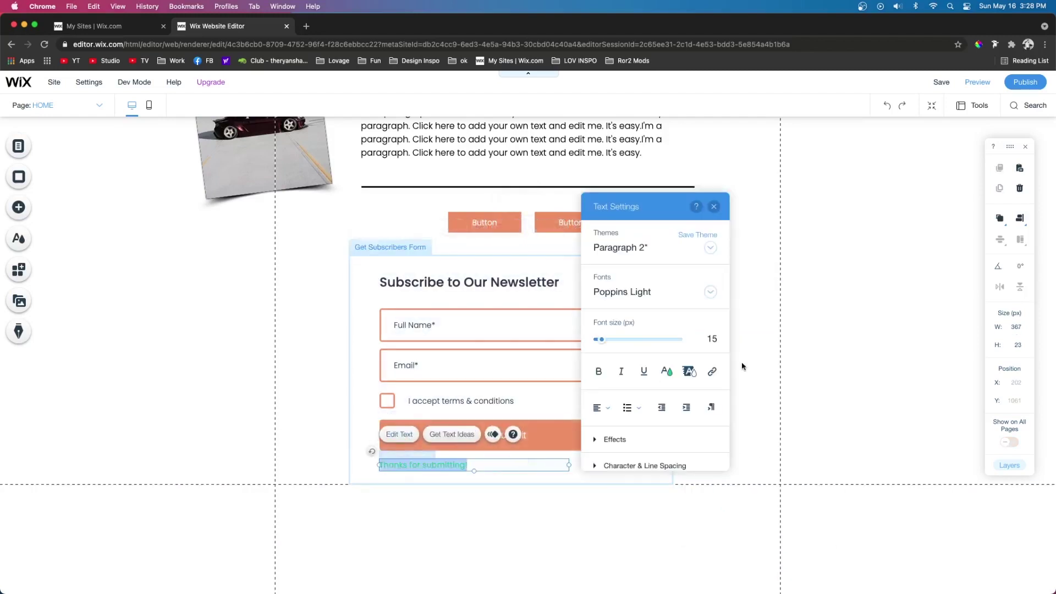
{"action": "left_click", "coordinate": [667, 371]}
{"action": "left_click", "coordinate": [801, 345]}
{"action": "scroll", "coordinate": [801, 345], "scroll_direction": "up", "scroll_amount": 4}
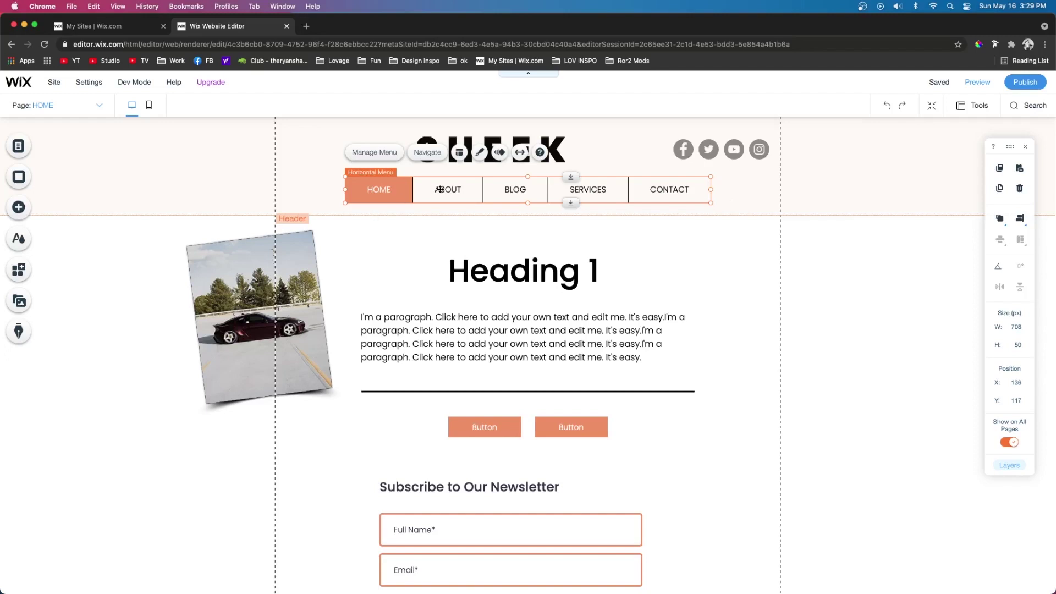
- Replace the old navigation menu with a new horizontal menu in the header
{"action": "key", "text": "Delete"}
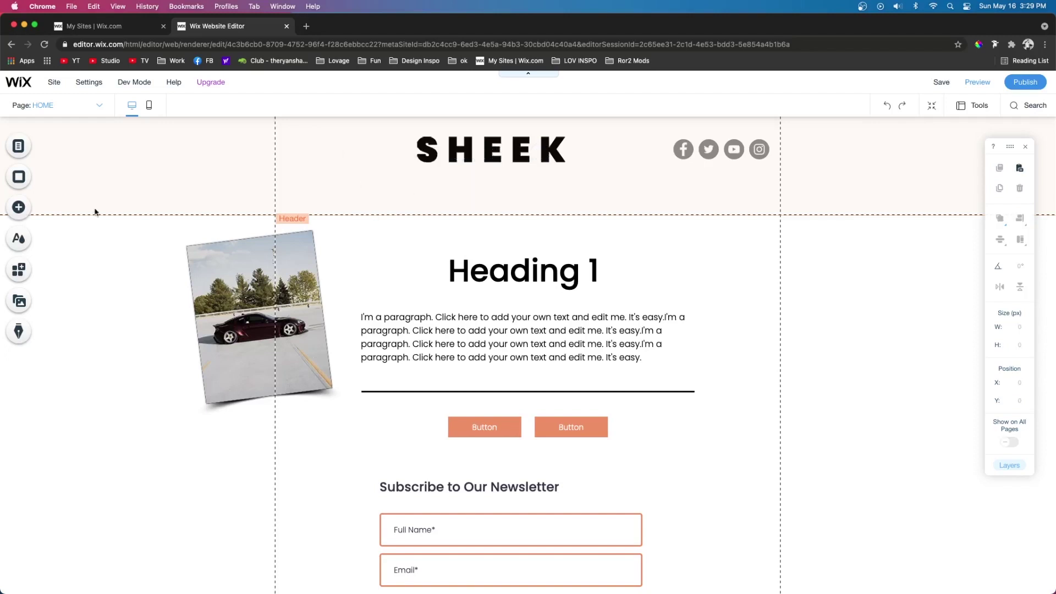
{"action": "left_click", "coordinate": [30, 209]}
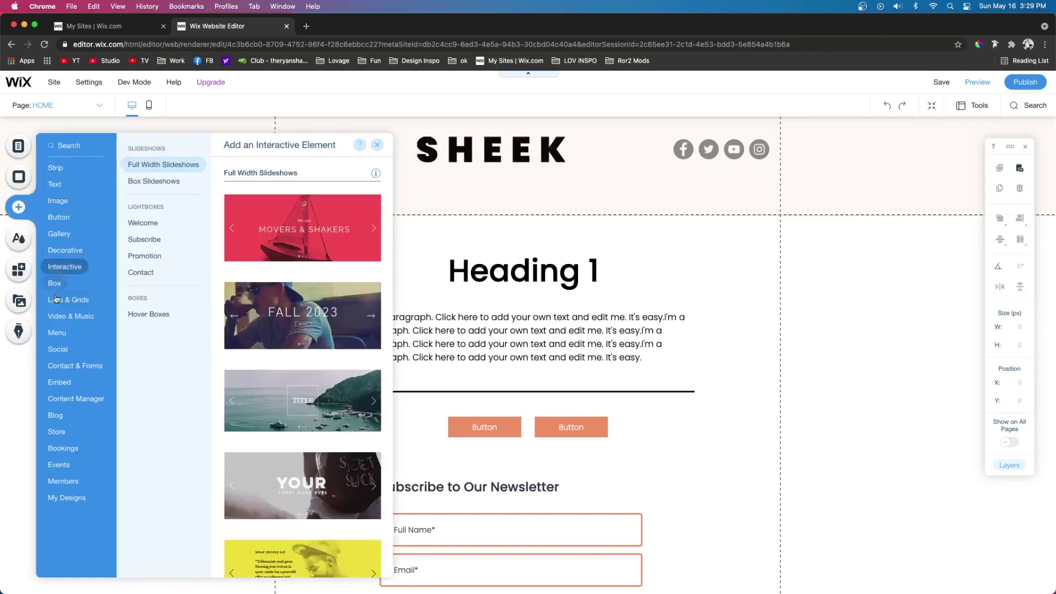
{"action": "mouse_move", "coordinate": [56, 333]}
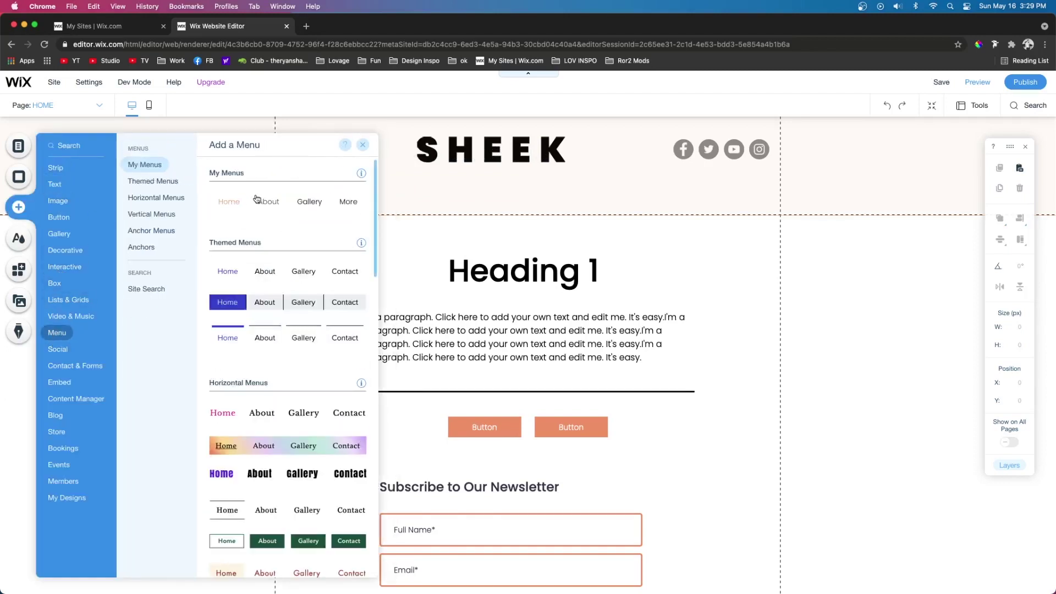
{"action": "left_click_drag", "start_coordinate": [259, 202], "coordinate": [476, 181]}
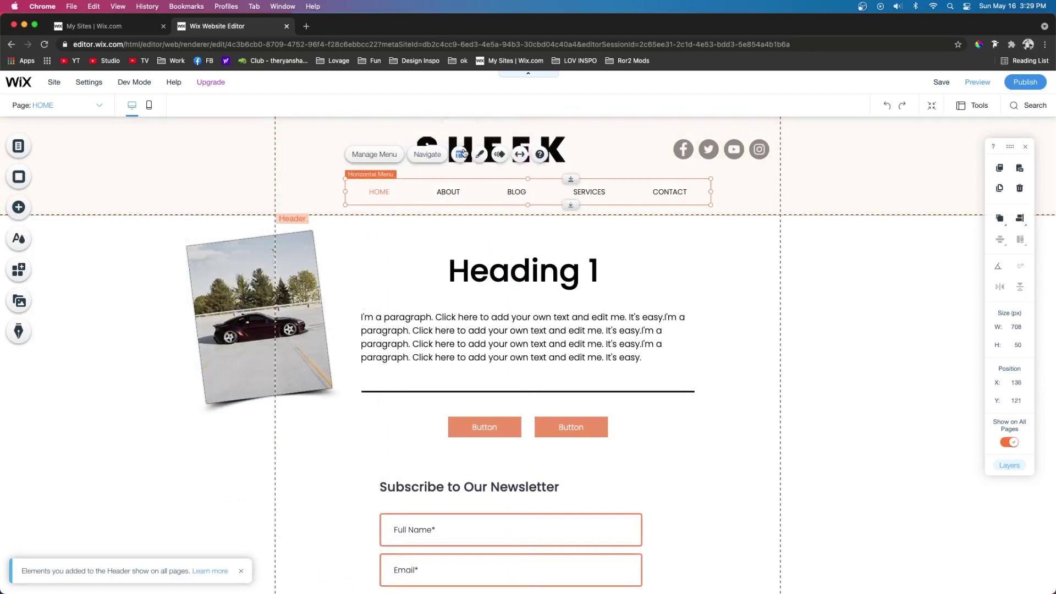
- Check the new menu's hover text colour in its custom design settings
{"action": "left_click", "coordinate": [478, 154]}
{"action": "left_click", "coordinate": [797, 444]}
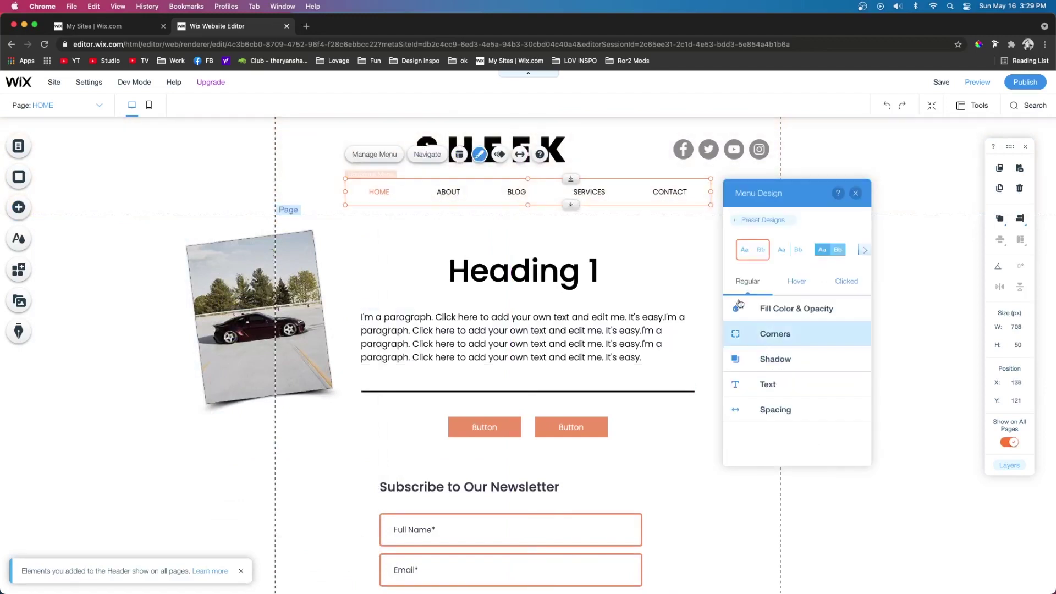
{"action": "left_click", "coordinate": [770, 395]}
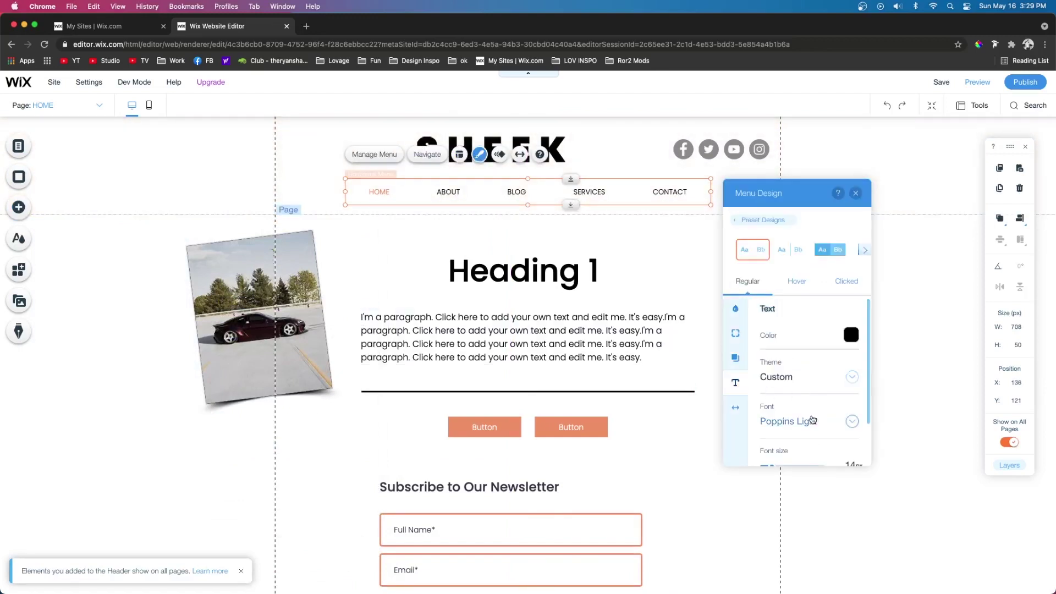
{"action": "left_click", "coordinate": [796, 283]}
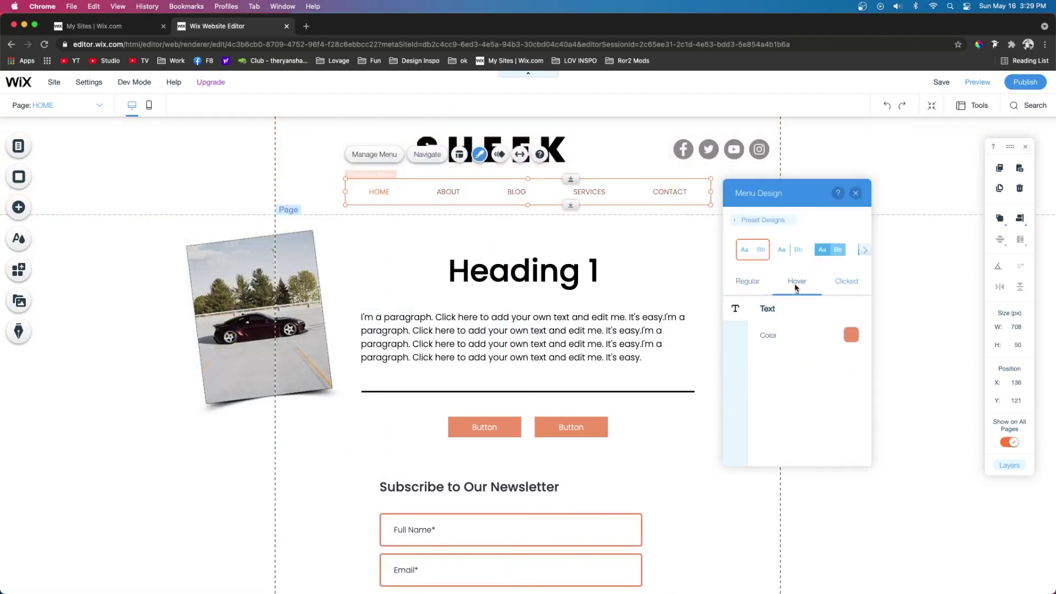
{"action": "left_click", "coordinate": [855, 193]}
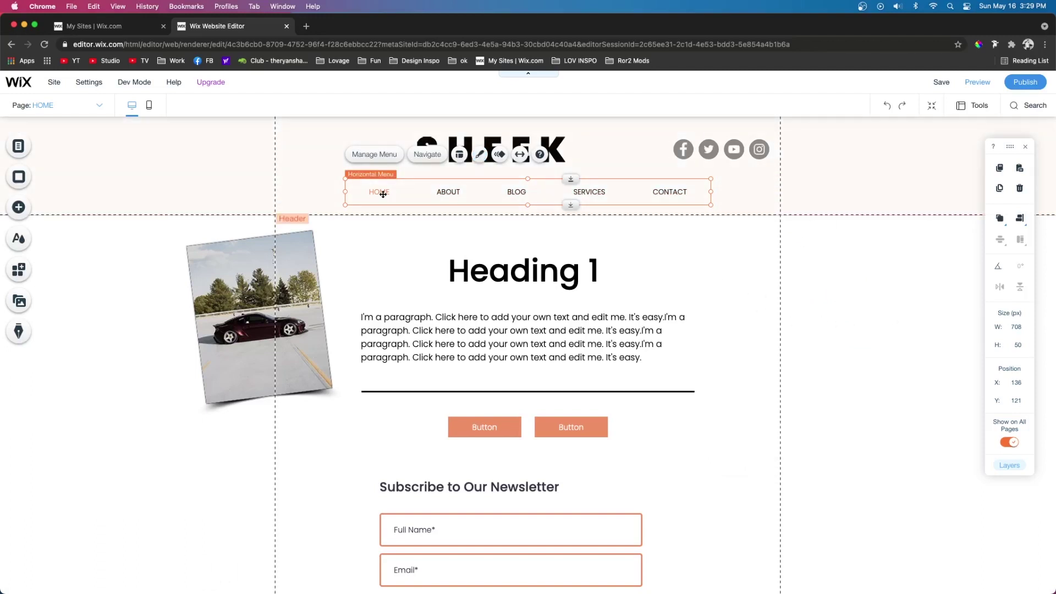
- Replace the grey social icons with a black Social Bar beside SHEEK
{"action": "left_click", "coordinate": [699, 148]}
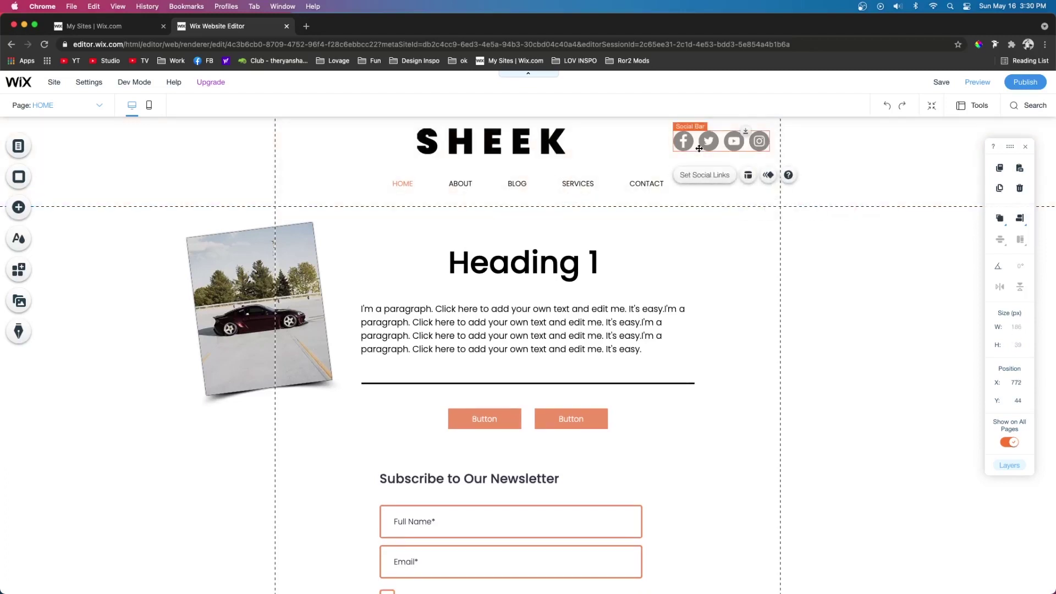
{"action": "key", "text": "Delete"}
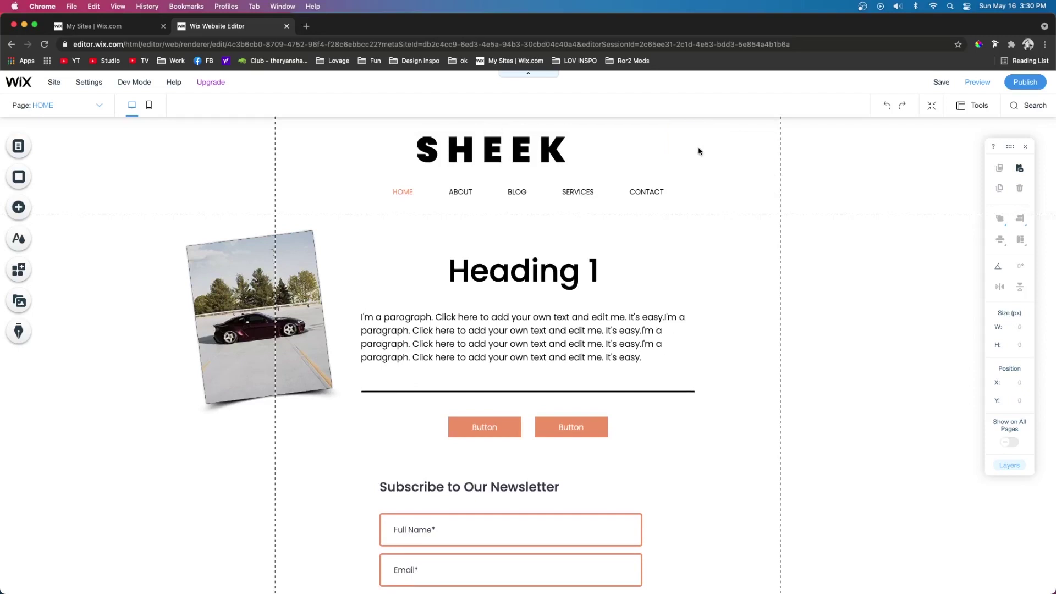
{"action": "left_click", "coordinate": [18, 206]}
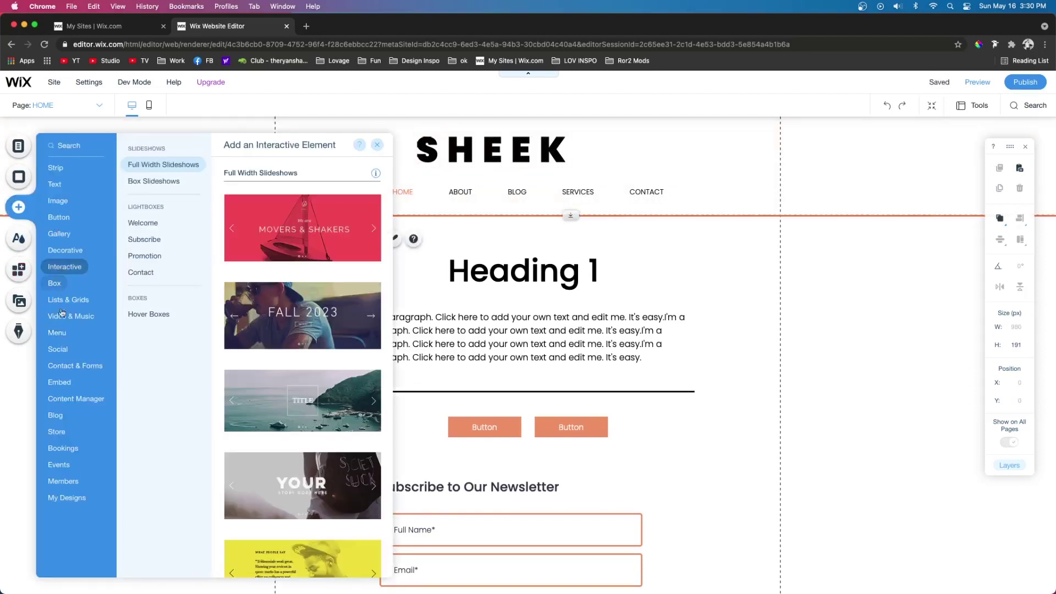
{"action": "mouse_move", "coordinate": [63, 350]}
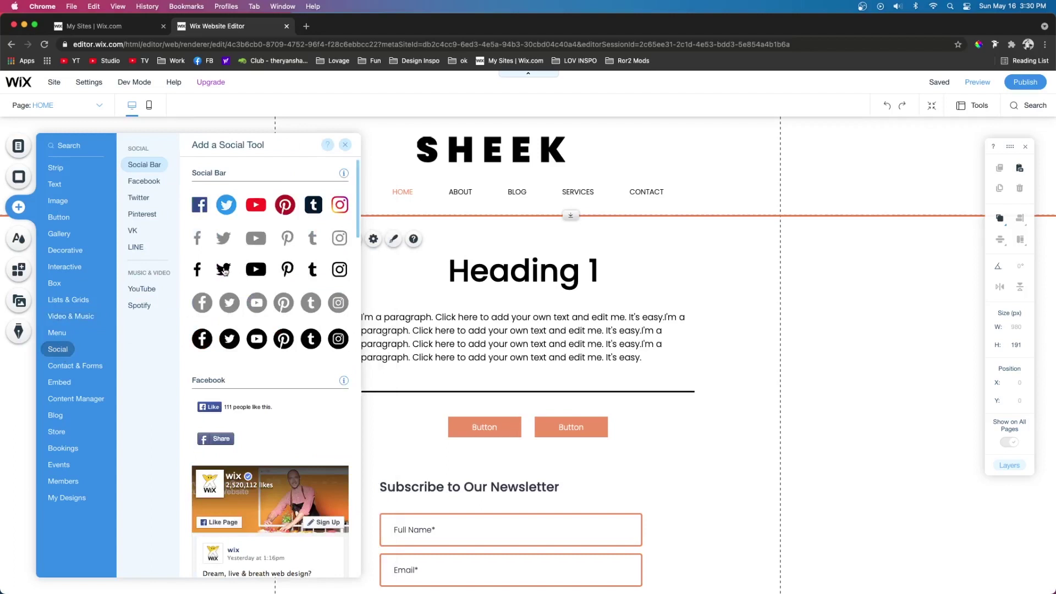
{"action": "left_click_drag", "start_coordinate": [224, 271], "coordinate": [705, 153]}
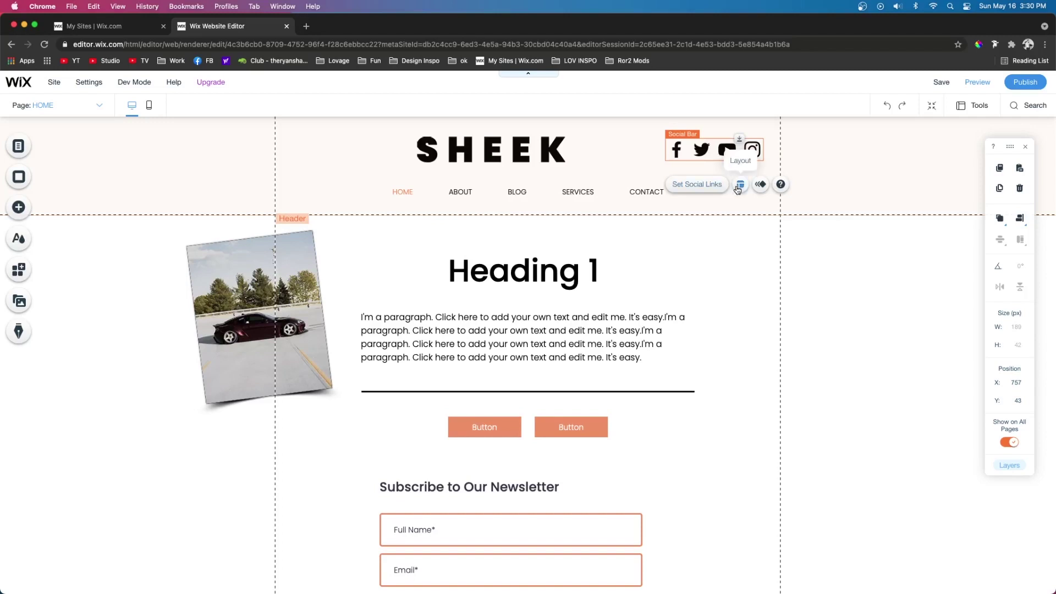
- Set the social bar's icon size to 24 px
{"action": "left_click", "coordinate": [739, 185]}
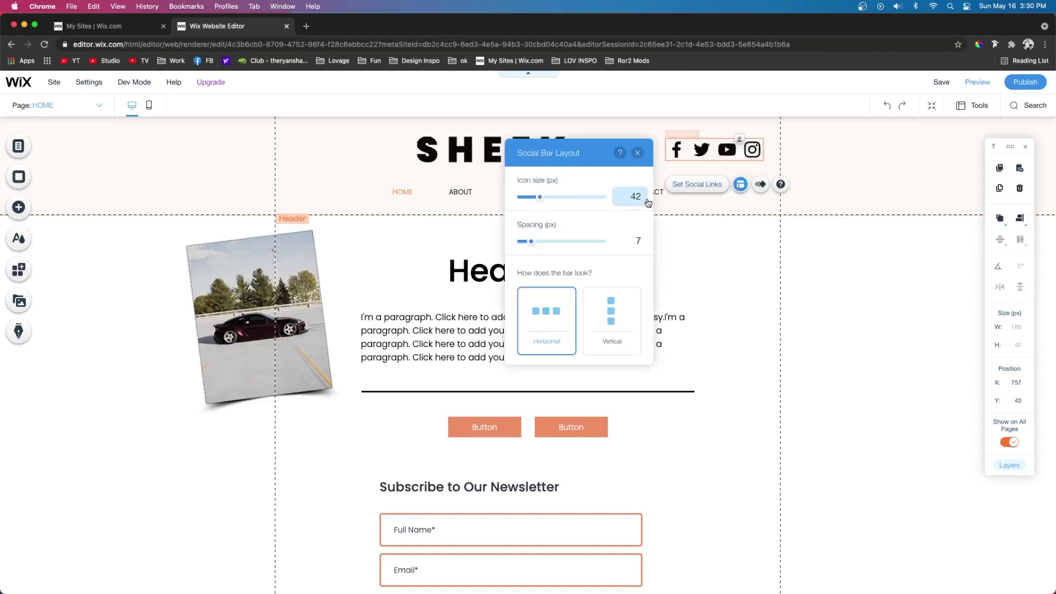
{"action": "double_click", "coordinate": [644, 199]}
{"action": "type", "text": "24"}
{"action": "key", "text": "Return"}
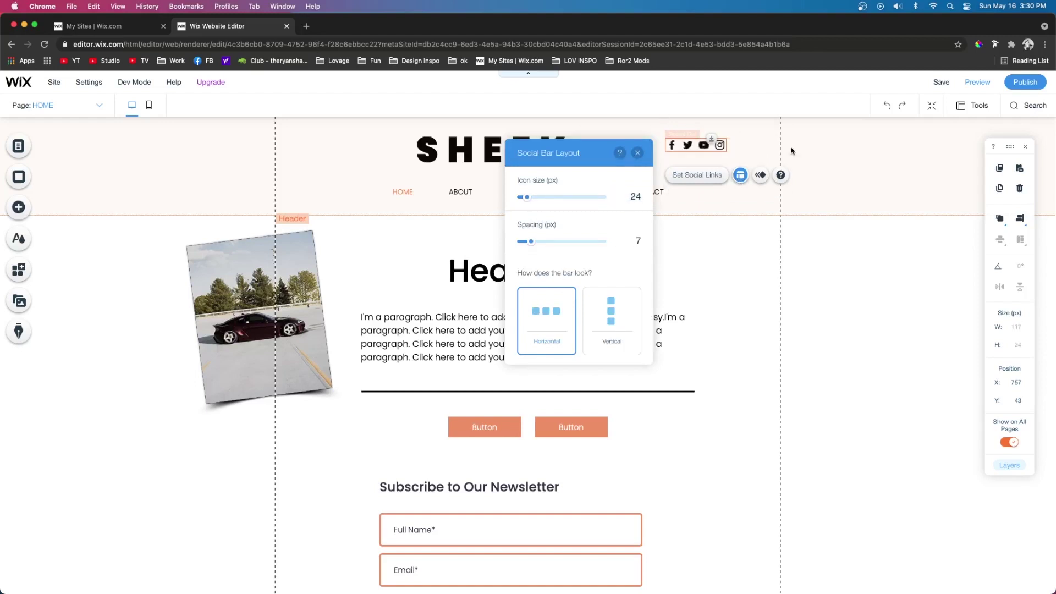
{"action": "left_click", "coordinate": [753, 150]}
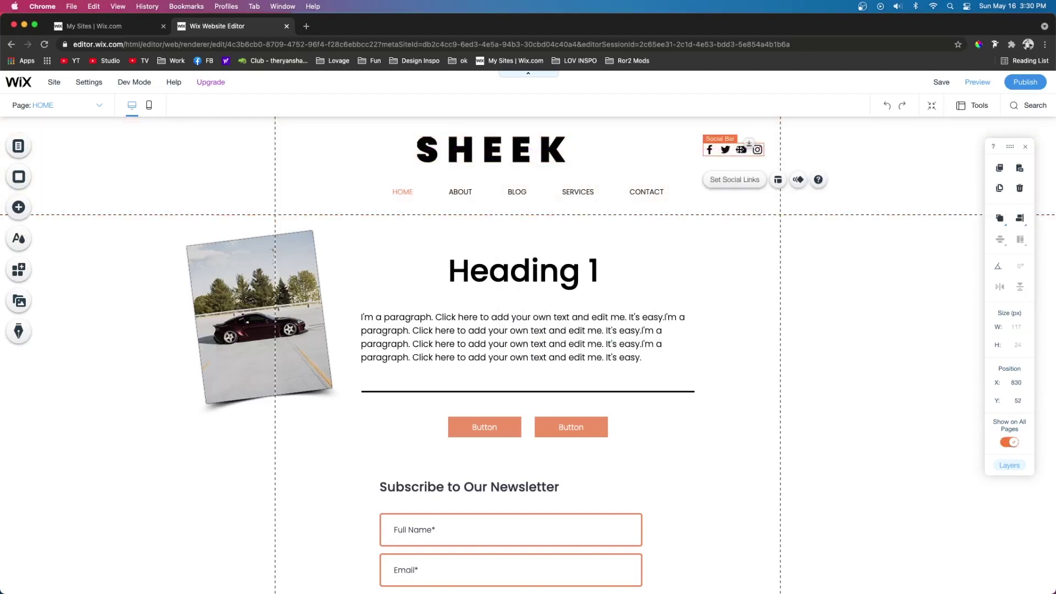
{"action": "scroll", "coordinate": [601, 189], "scroll_direction": "down", "scroll_amount": 3}
{"action": "left_click", "coordinate": [500, 236]}
{"action": "left_click", "coordinate": [574, 241]}
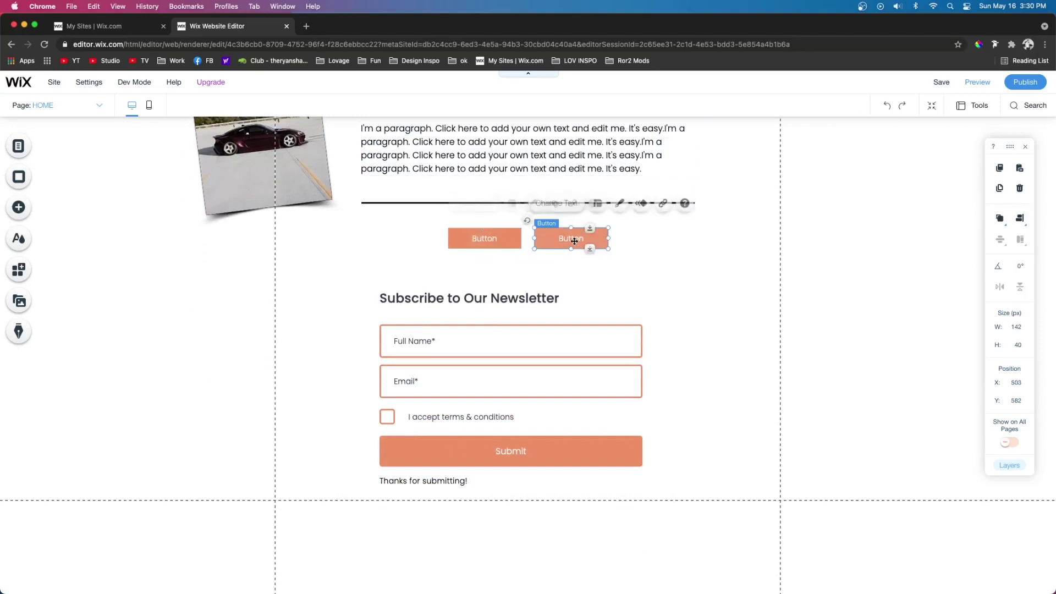
{"action": "scroll", "coordinate": [574, 241], "scroll_direction": "up", "scroll_amount": 3}
{"action": "left_click", "coordinate": [480, 371]}
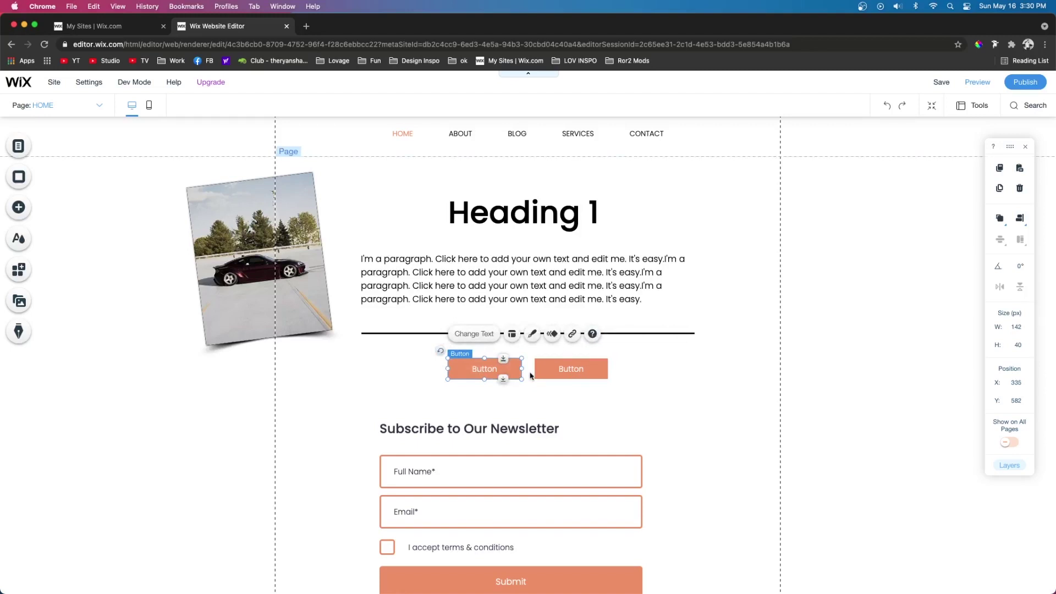
{"action": "left_click", "coordinate": [532, 334]}
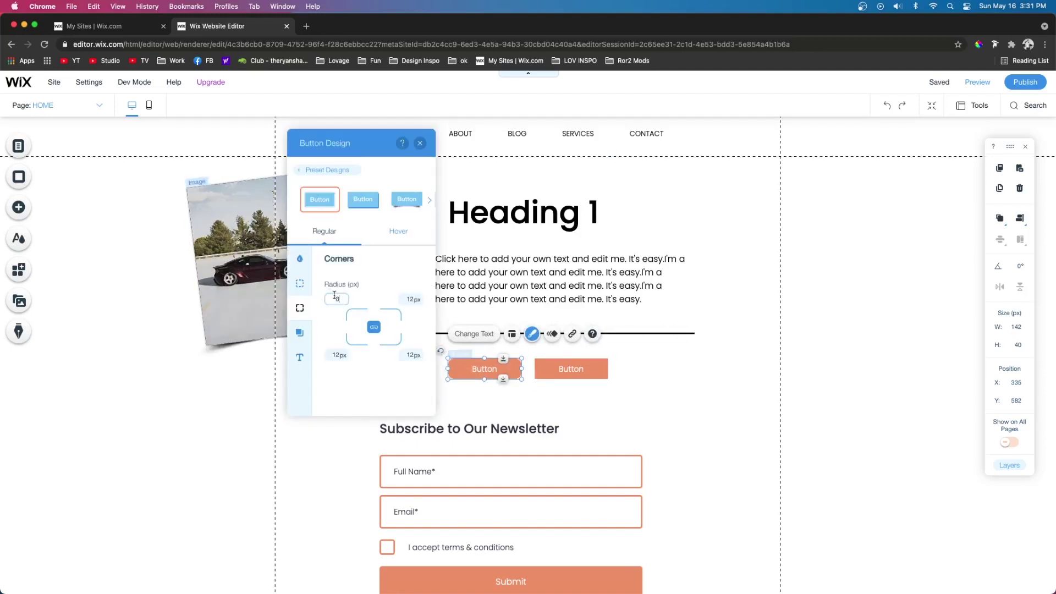
{"action": "left_click", "coordinate": [662, 402]}
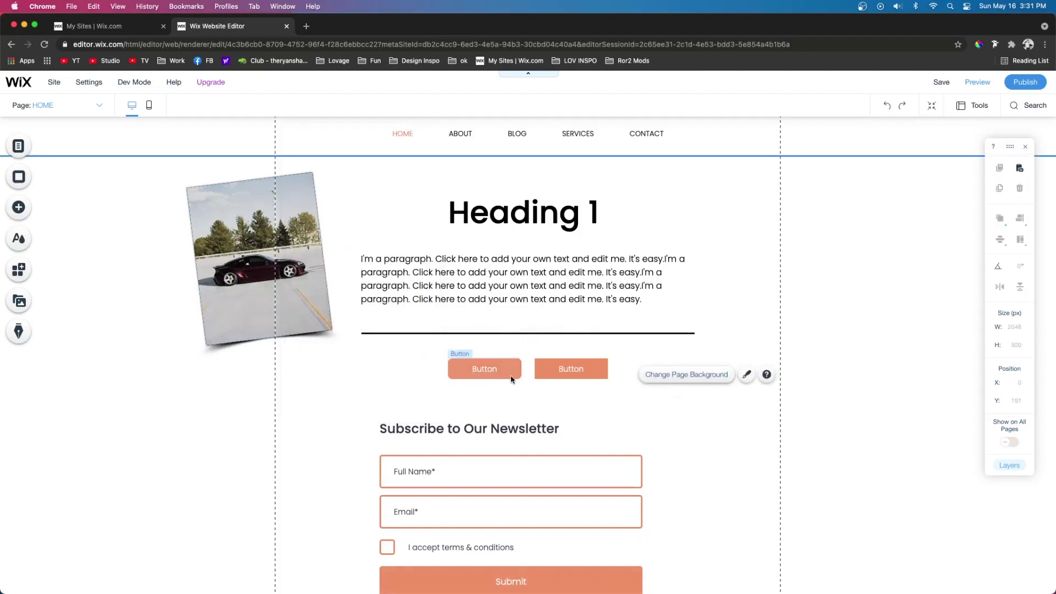
{"action": "left_click", "coordinate": [513, 358]}
{"action": "left_click", "coordinate": [513, 357]}
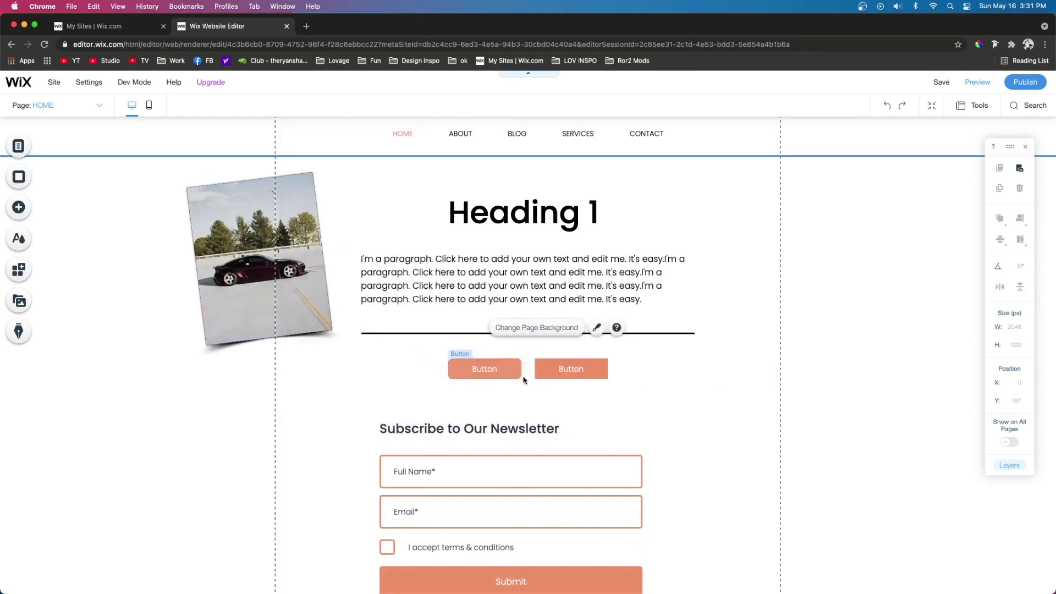
{"action": "left_click", "coordinate": [439, 476]}
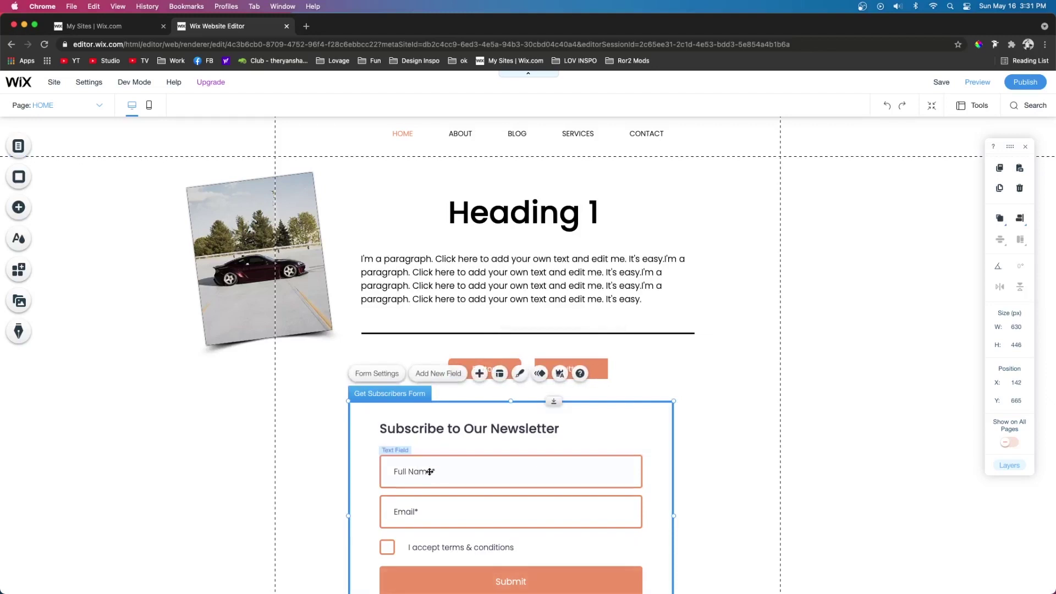
{"action": "left_click", "coordinate": [600, 364]}
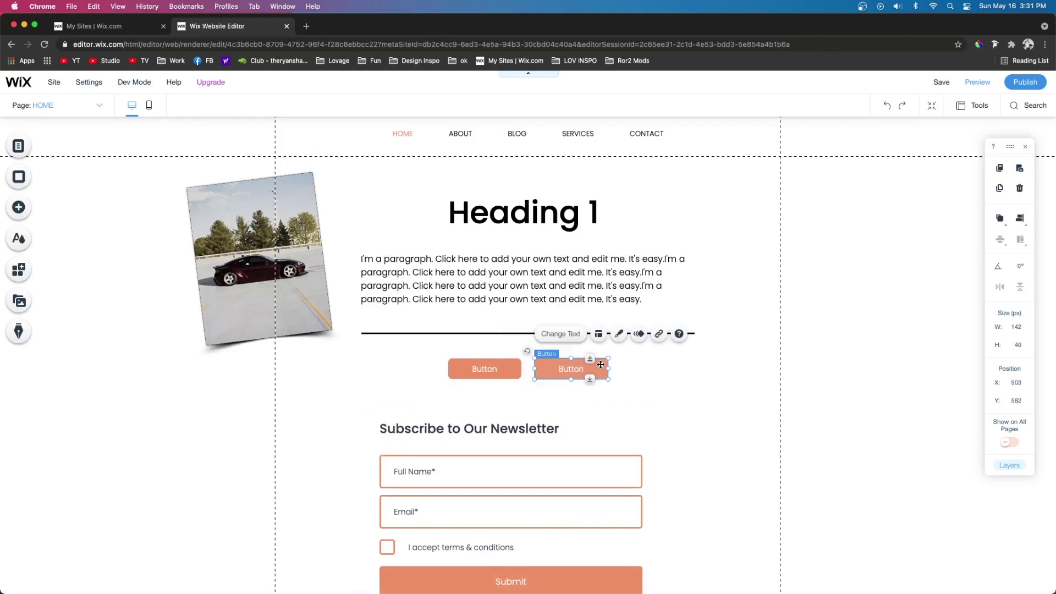
{"action": "left_click", "coordinate": [618, 334]}
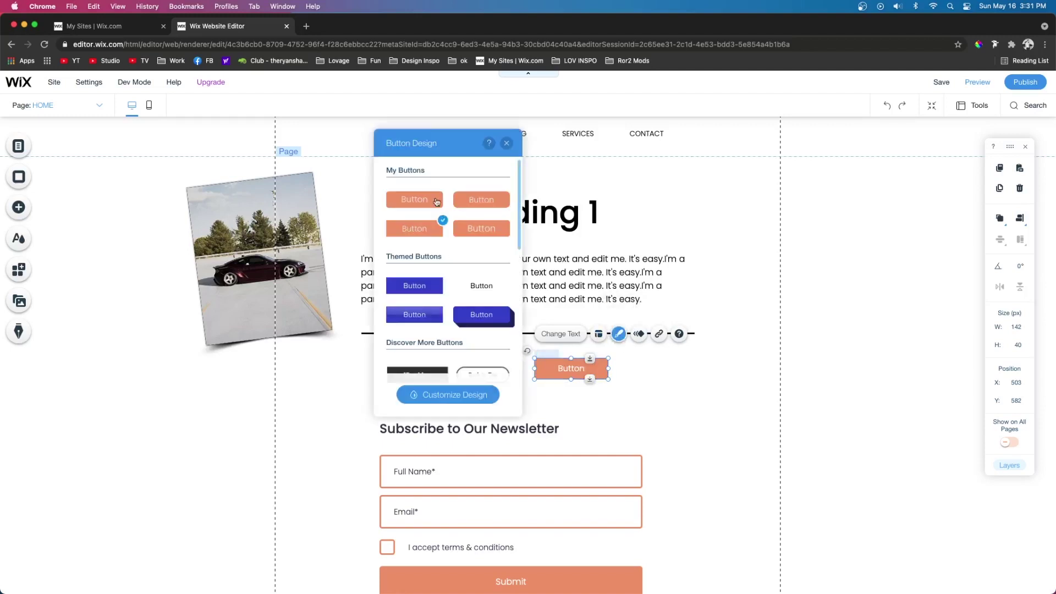
{"action": "left_click_drag", "start_coordinate": [467, 204], "coordinate": [478, 300]}
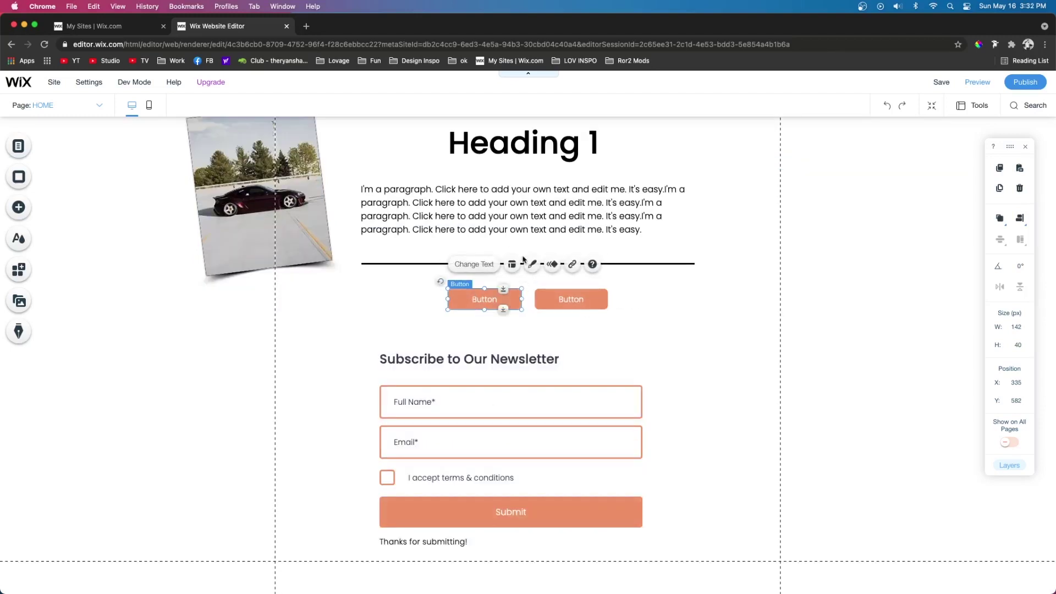
- Round the form's input field corners to 8 px, then open the Submit button's style choices
{"action": "left_click", "coordinate": [482, 402]}
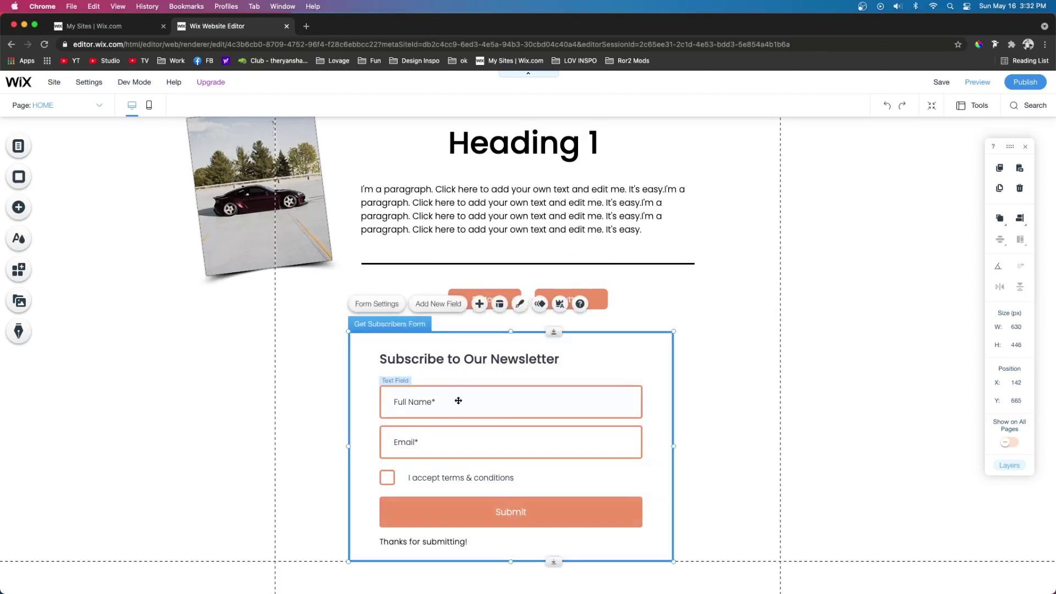
{"action": "left_click", "coordinate": [519, 304]}
{"action": "left_click", "coordinate": [759, 537]}
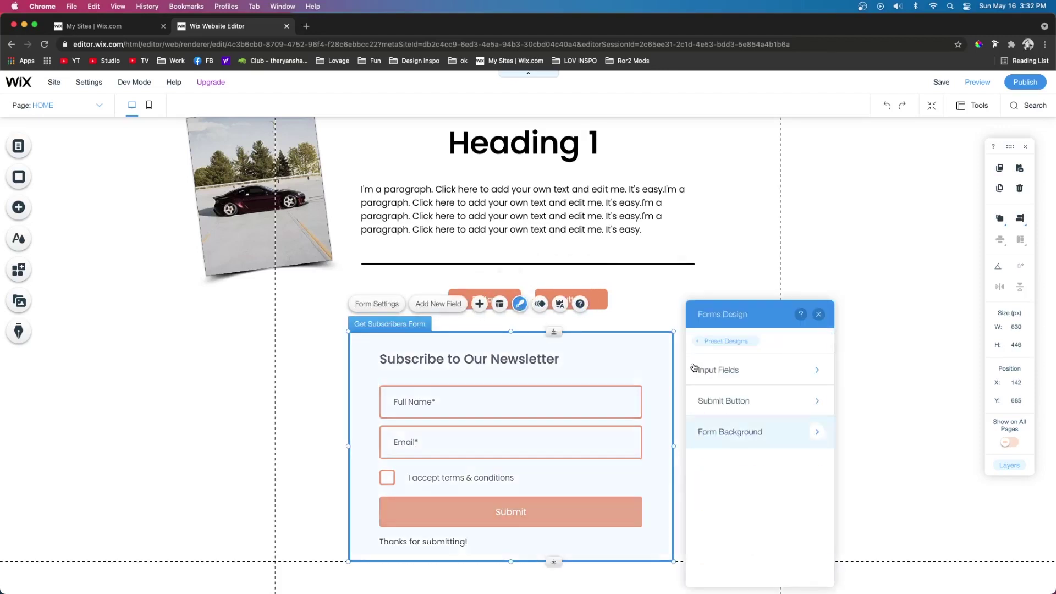
{"action": "left_click", "coordinate": [767, 374]}
{"action": "left_click", "coordinate": [748, 449]}
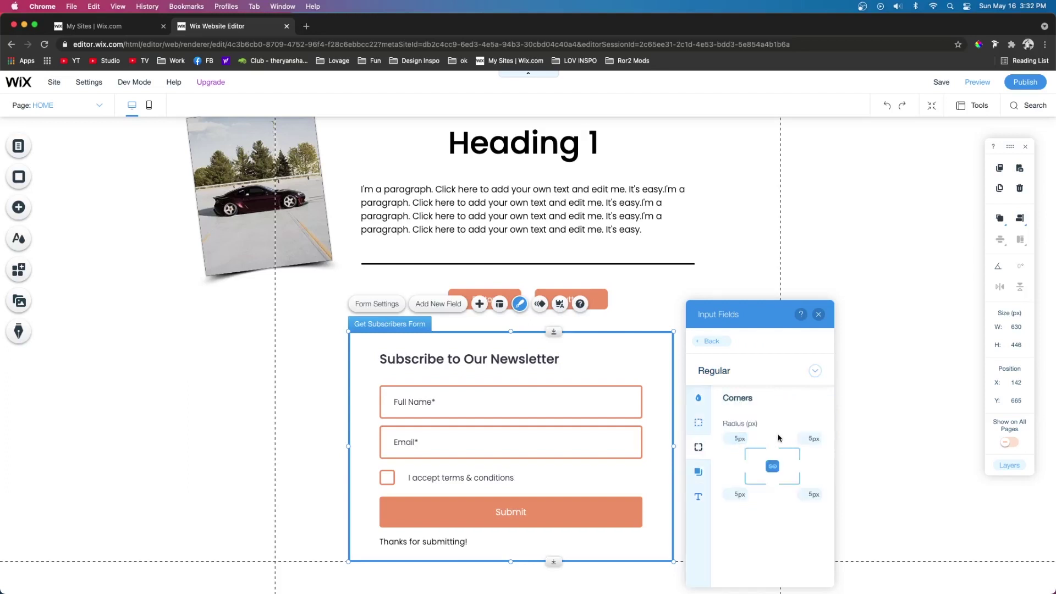
{"action": "left_click", "coordinate": [734, 438]}
{"action": "key", "text": "Return"}
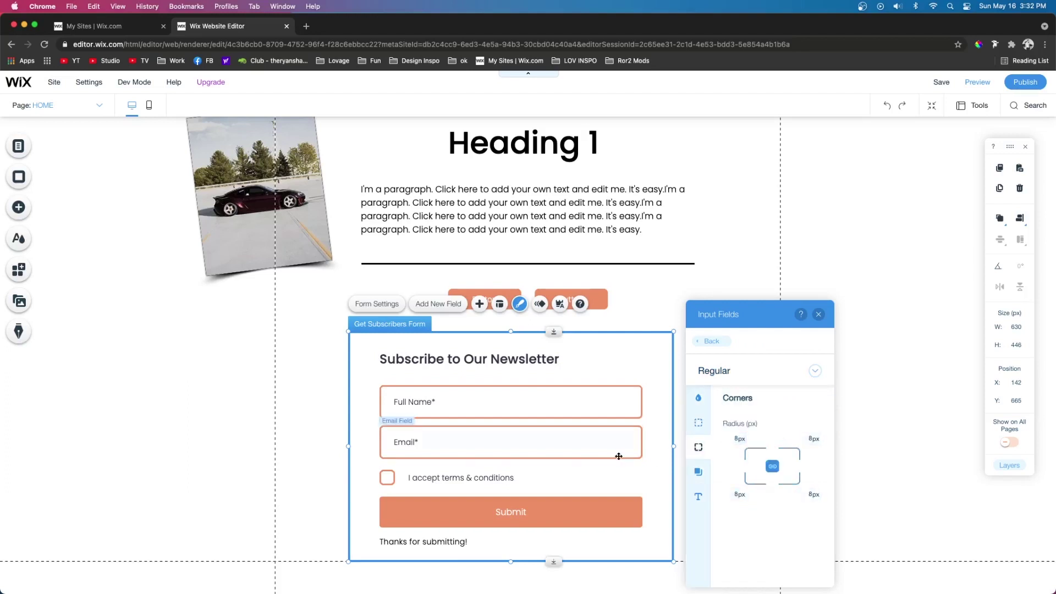
{"action": "left_click", "coordinate": [487, 516]}
{"action": "left_click", "coordinate": [450, 472]}
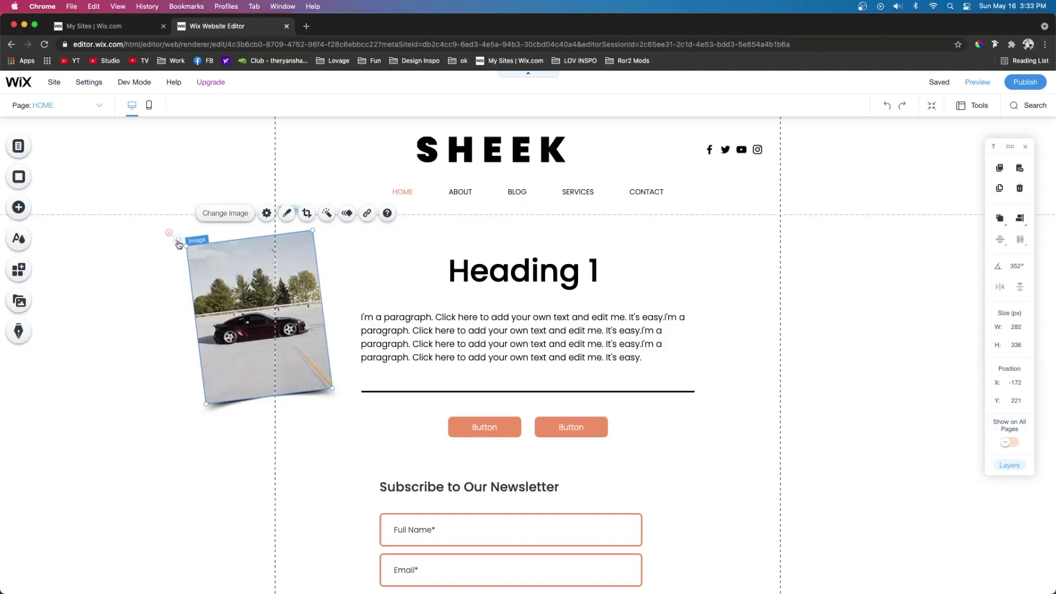
- Straighten the car photo to 0°, try a themed frame, then set it to no frame
{"action": "left_click_drag", "start_coordinate": [178, 243], "coordinate": [187, 229]}
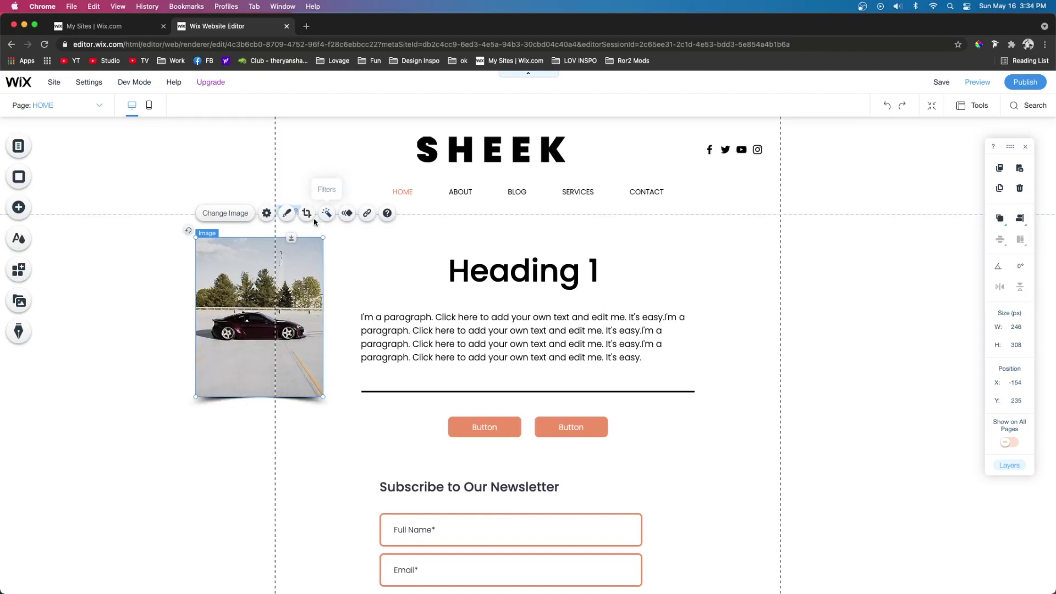
{"action": "left_click", "coordinate": [290, 218]}
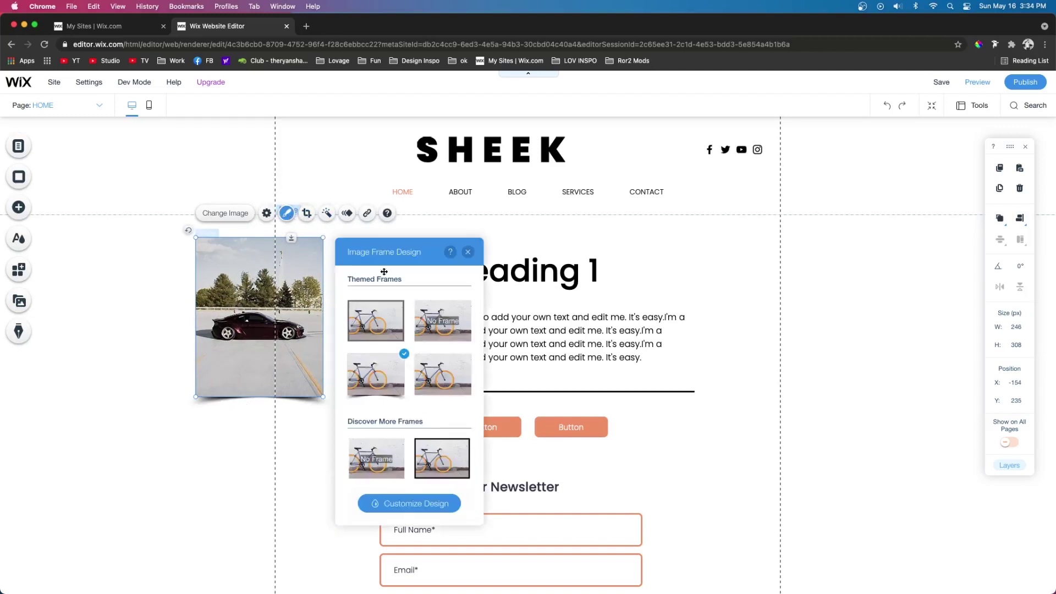
{"action": "left_click", "coordinate": [370, 323]}
{"action": "left_click", "coordinate": [426, 328]}
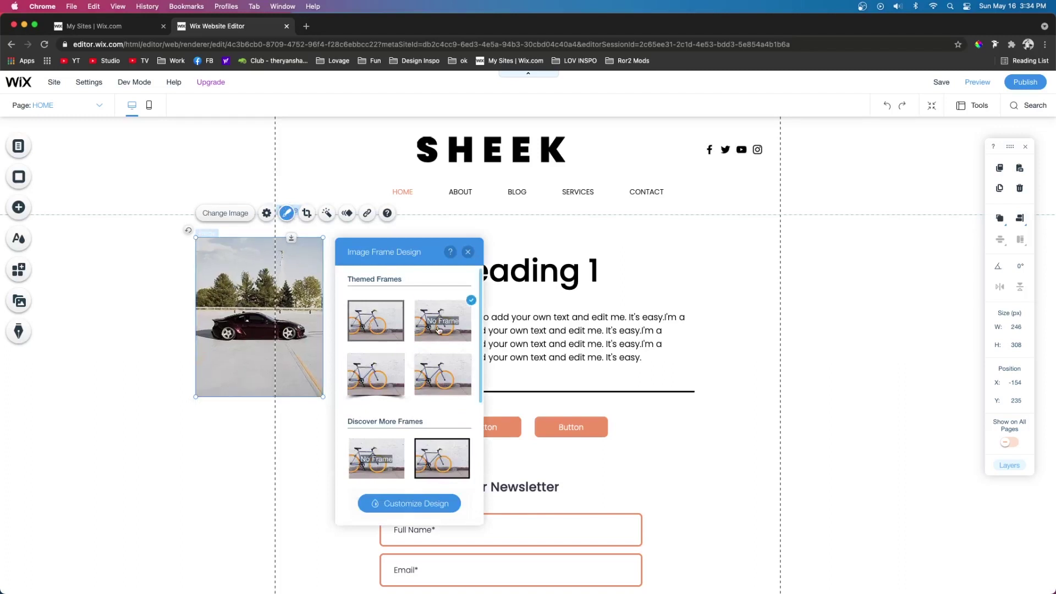
{"action": "left_click", "coordinate": [288, 437]}
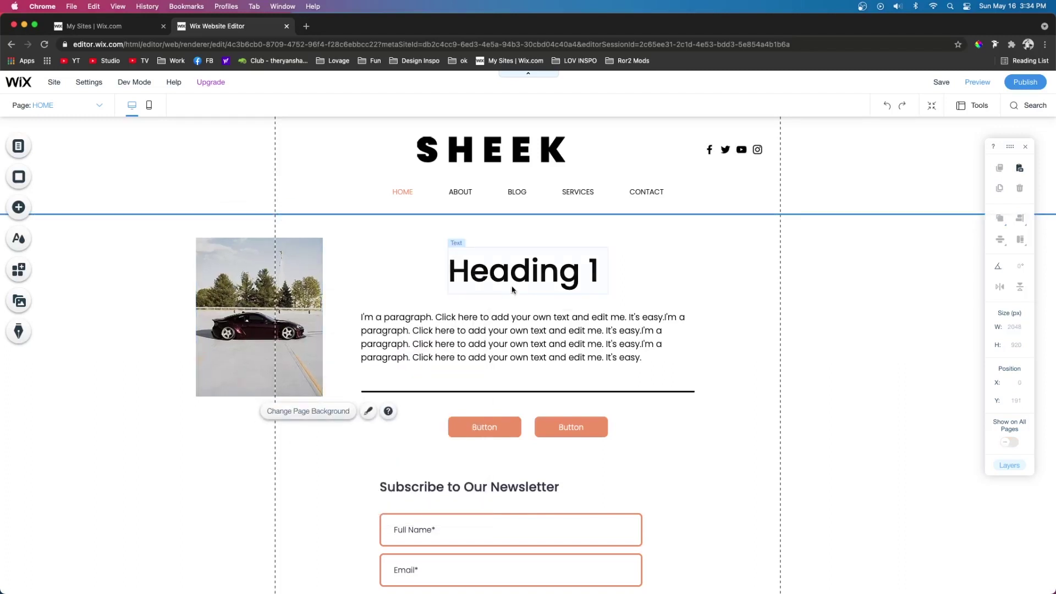
{"action": "left_click", "coordinate": [264, 297]}
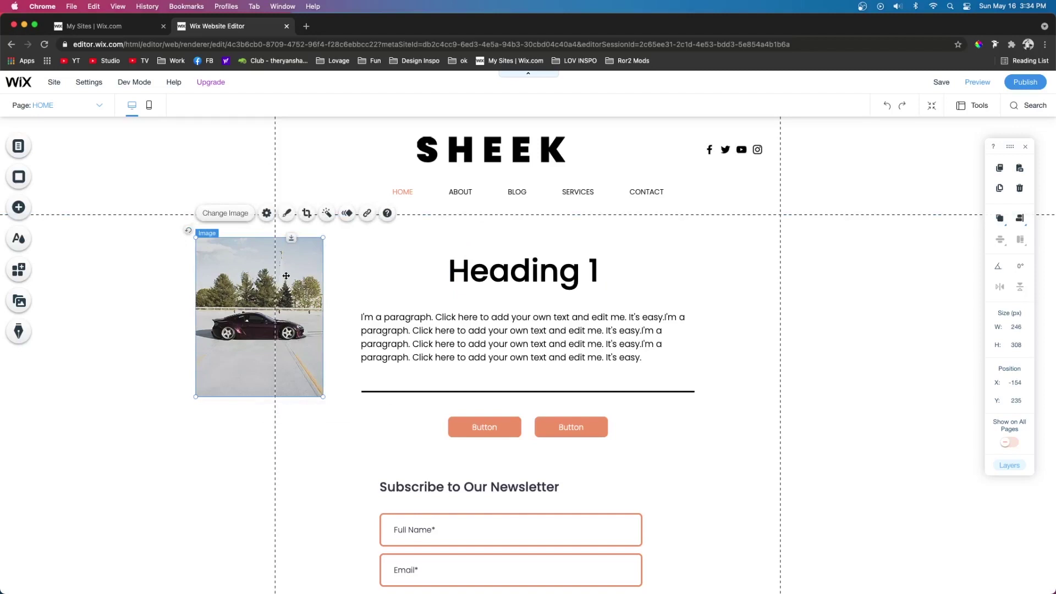
- Nudge the car image left and up, check it in Preview, and fine-tune its position
{"action": "mouse_move", "coordinate": [260, 317]}
{"action": "left_mouse_down"}
{"action": "mouse_move", "coordinate": [239, 311]}
{"action": "mouse_move", "coordinate": [250, 313]}
{"action": "left_mouse_up"}
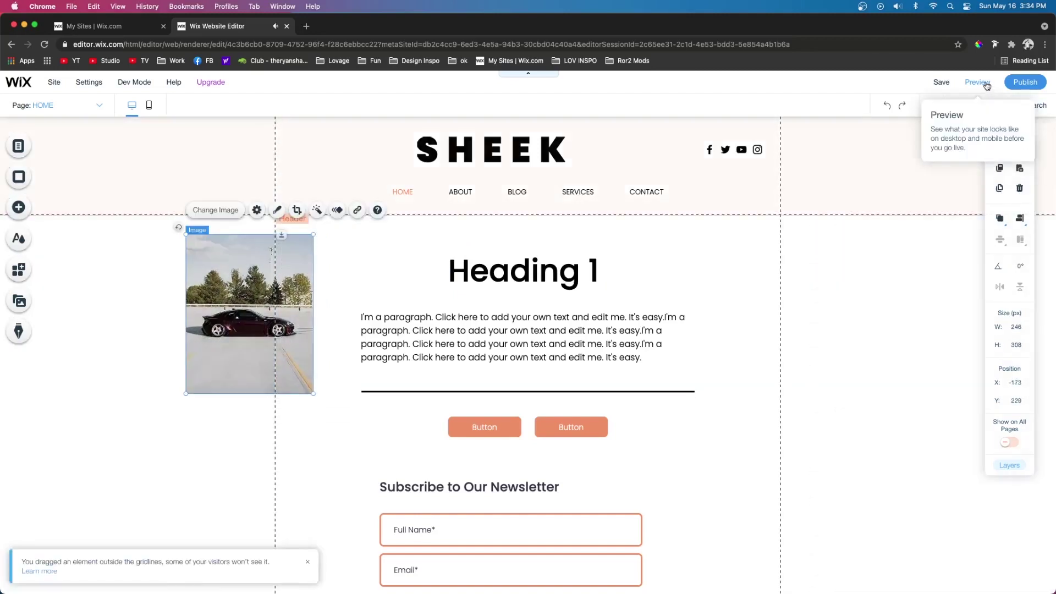
{"action": "left_click", "coordinate": [985, 84]}
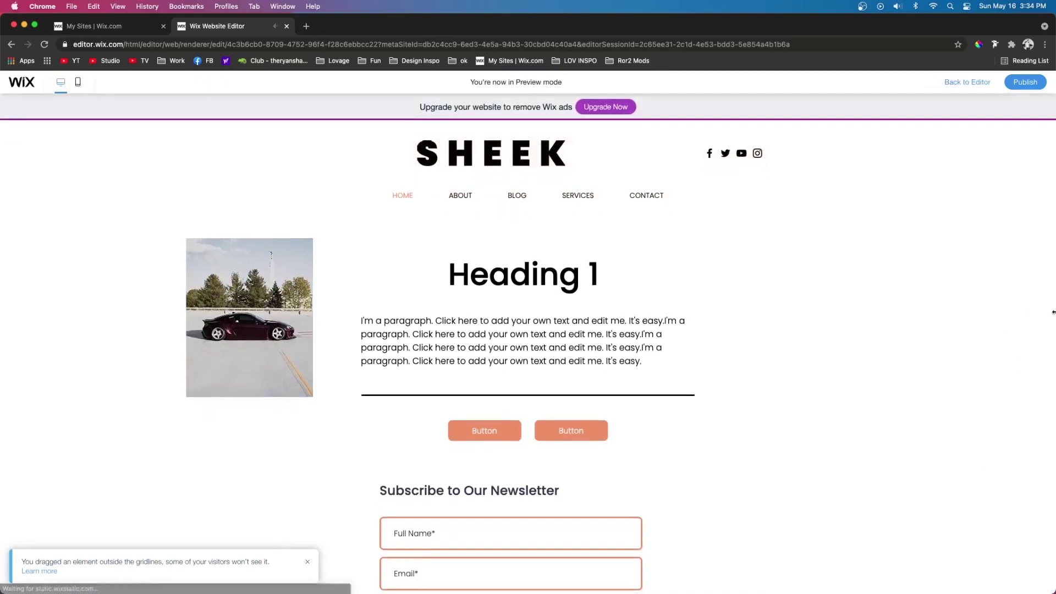
{"action": "left_click_drag", "start_coordinate": [1054, 301], "coordinate": [474, 286]}
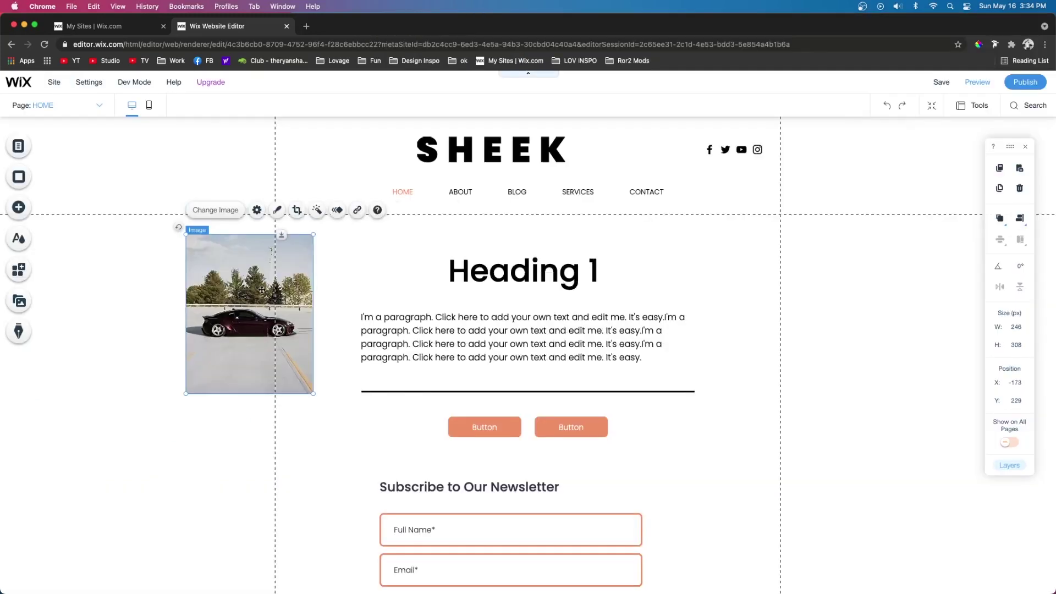
{"action": "left_click_drag", "start_coordinate": [229, 289], "coordinate": [332, 282]}
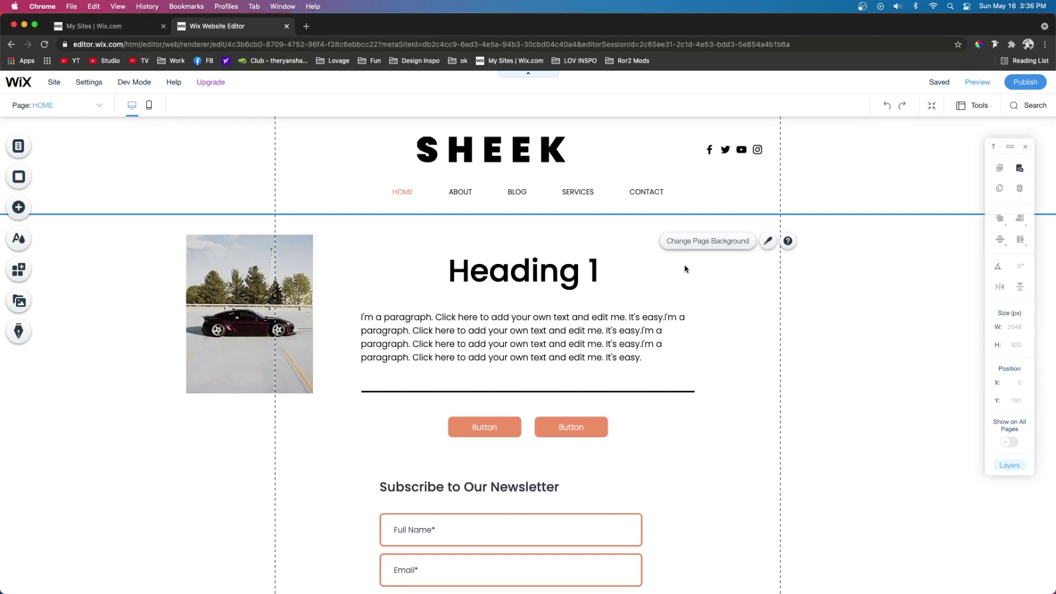
{"action": "left_click", "coordinate": [19, 207]}
- Drag a blank white Classic strip onto the page below the menu
{"action": "left_click", "coordinate": [140, 247]}
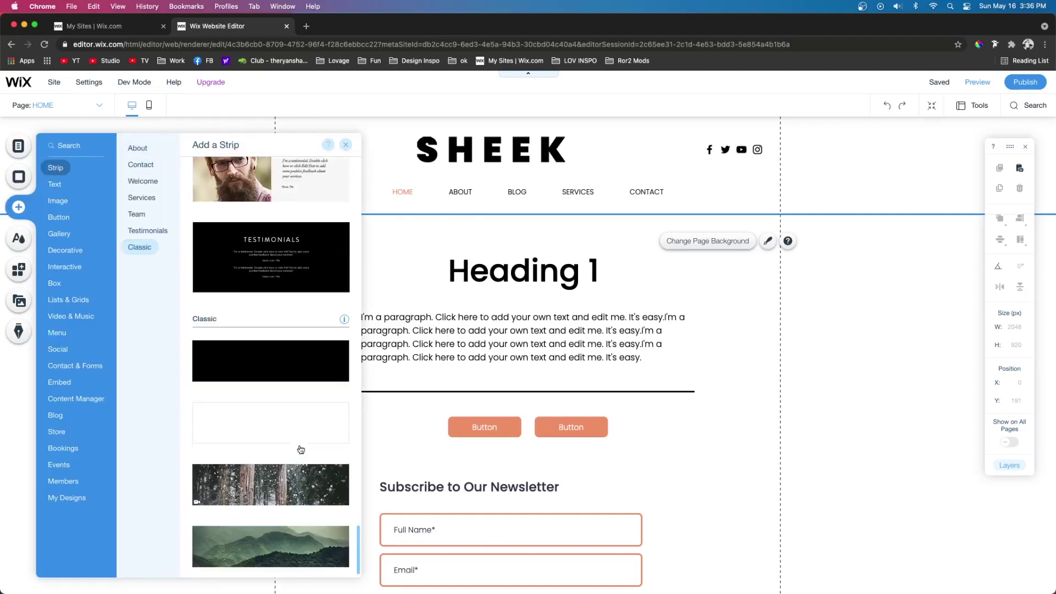
{"action": "left_click_drag", "start_coordinate": [275, 446], "coordinate": [515, 294]}
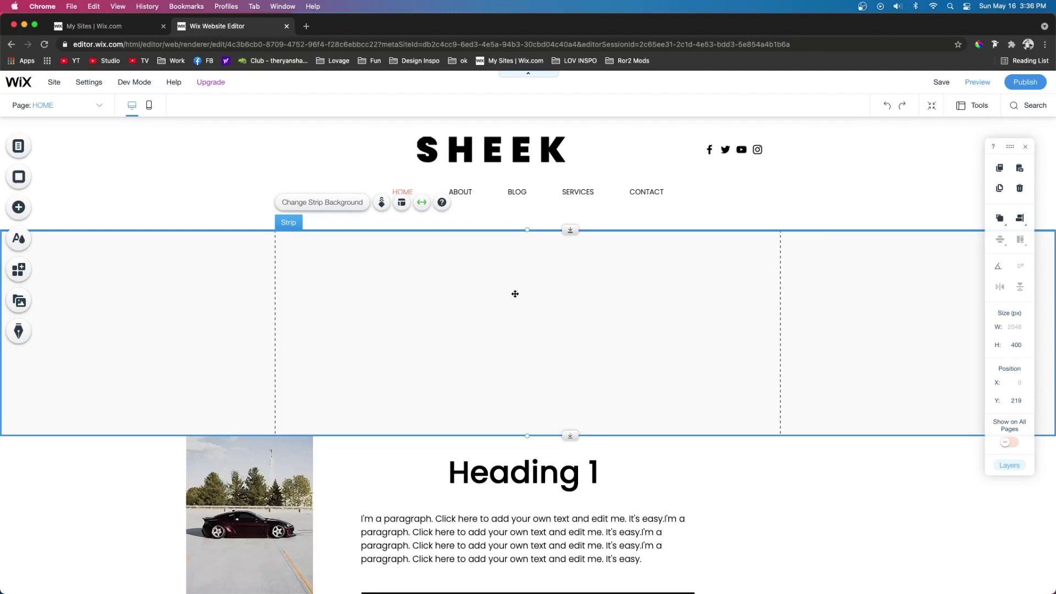
{"action": "scroll", "coordinate": [514, 293], "scroll_direction": "down", "scroll_amount": 7}
- Make the new empty strip taller and split it into two columns
{"action": "scroll", "coordinate": [391, 208], "scroll_direction": "up", "scroll_amount": 3}
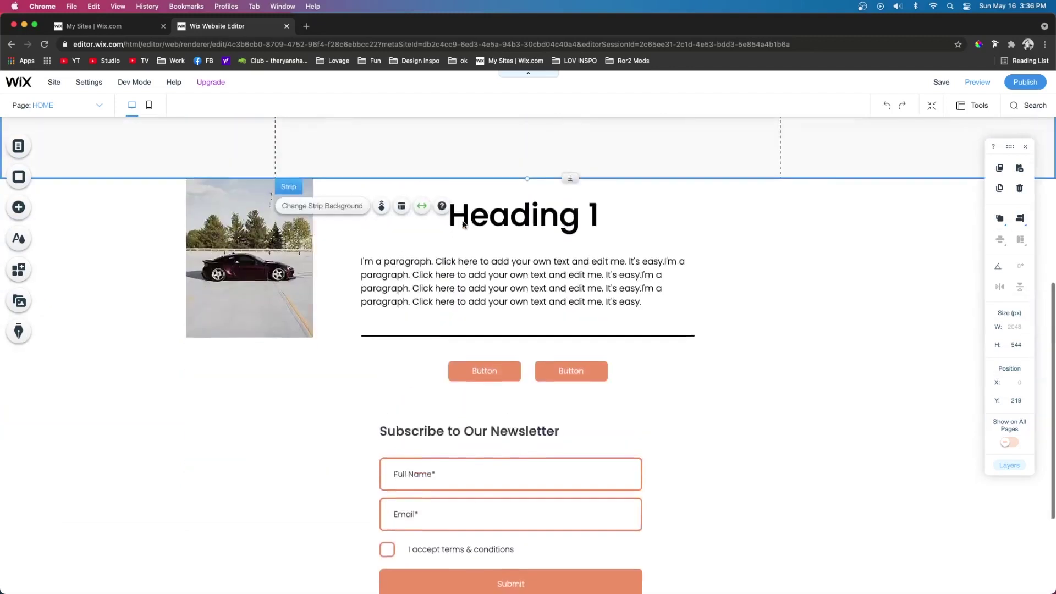
{"action": "scroll", "coordinate": [464, 224], "scroll_direction": "up", "scroll_amount": 1}
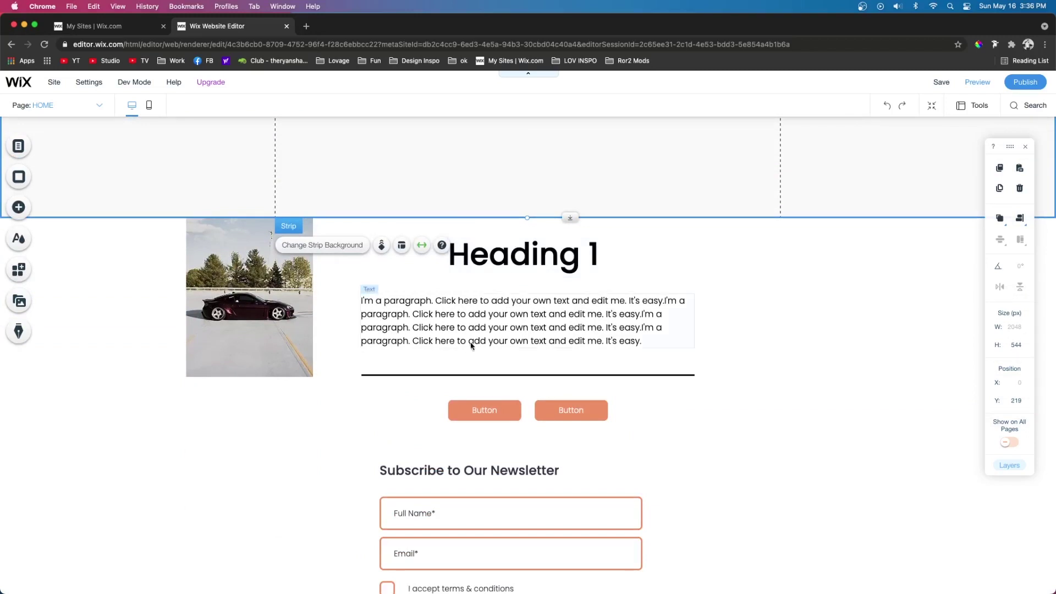
{"action": "left_click", "coordinate": [249, 335]}
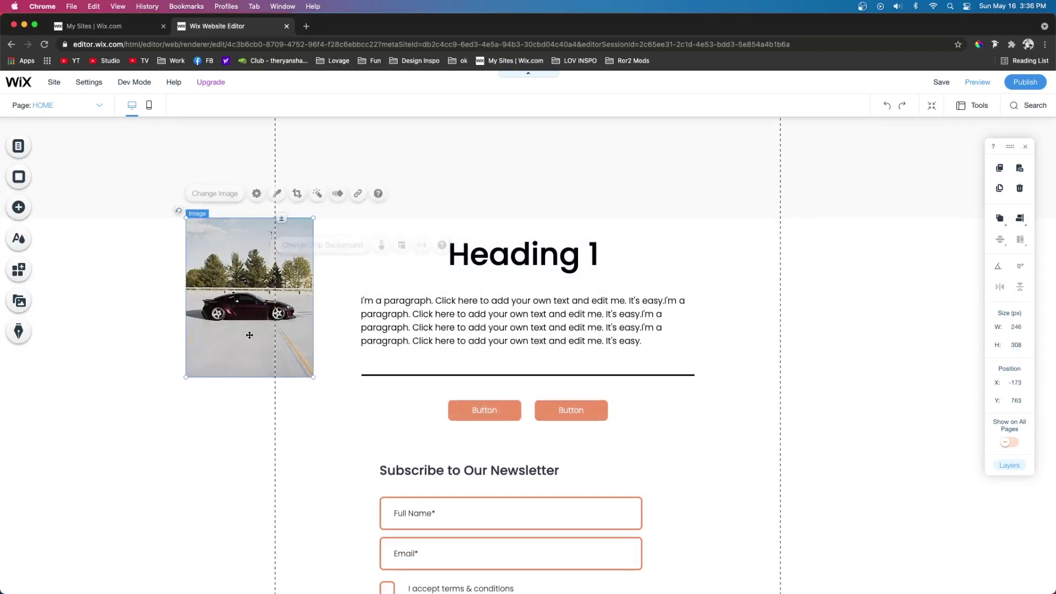
{"action": "scroll", "coordinate": [247, 336], "scroll_direction": "up", "scroll_amount": 6}
{"action": "left_click", "coordinate": [533, 358]}
{"action": "scroll", "coordinate": [533, 358], "scroll_direction": "down", "scroll_amount": 2}
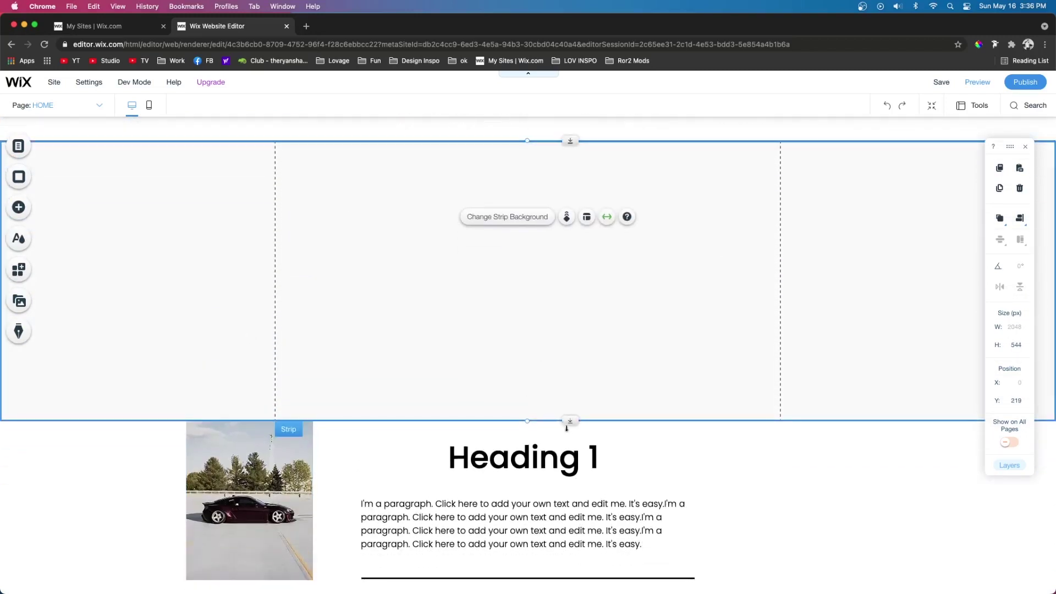
{"action": "left_click_drag", "start_coordinate": [569, 422], "coordinate": [569, 450]}
{"action": "left_click", "coordinate": [309, 477]}
{"action": "left_click", "coordinate": [207, 467]}
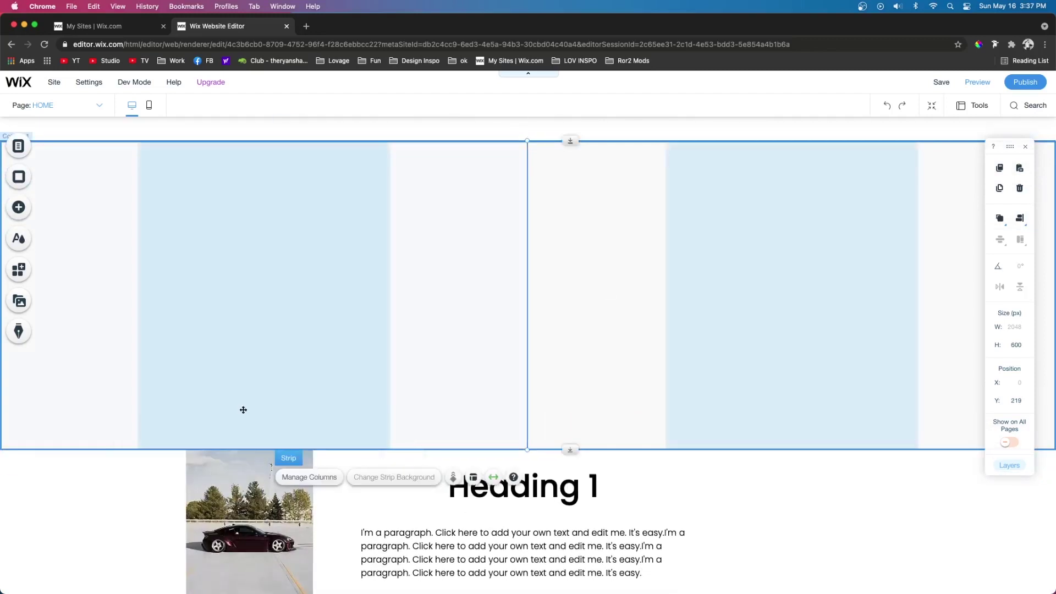
- Move the car image into the right column, and Heading 1 and the paragraph into the left
{"action": "left_click_drag", "start_coordinate": [234, 522], "coordinate": [776, 292]}
{"action": "left_click", "coordinate": [1019, 215]}
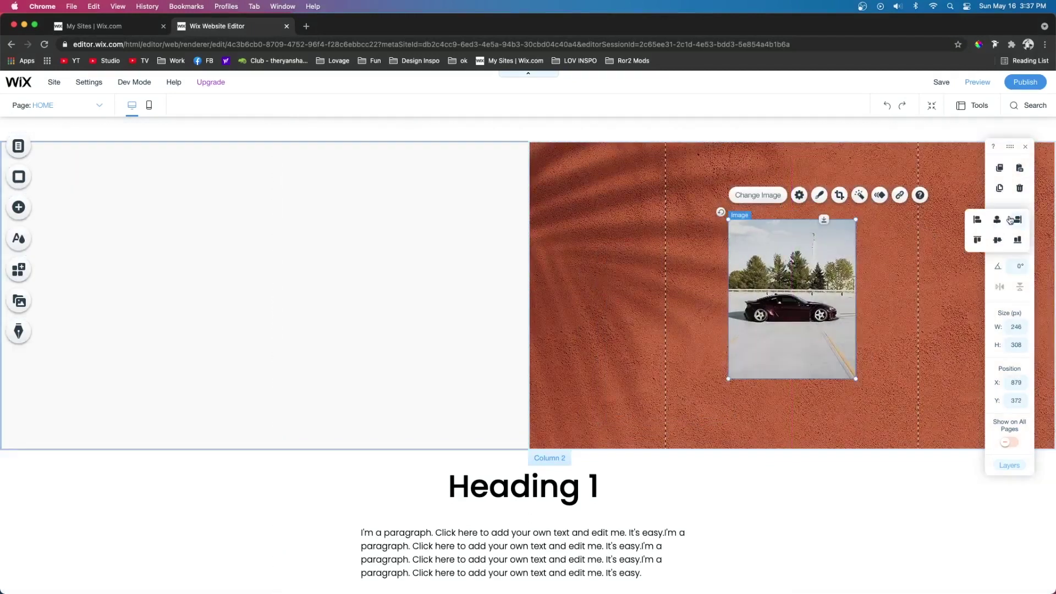
{"action": "left_click", "coordinate": [523, 486]}
{"action": "left_click_drag", "start_coordinate": [523, 487], "coordinate": [242, 253]}
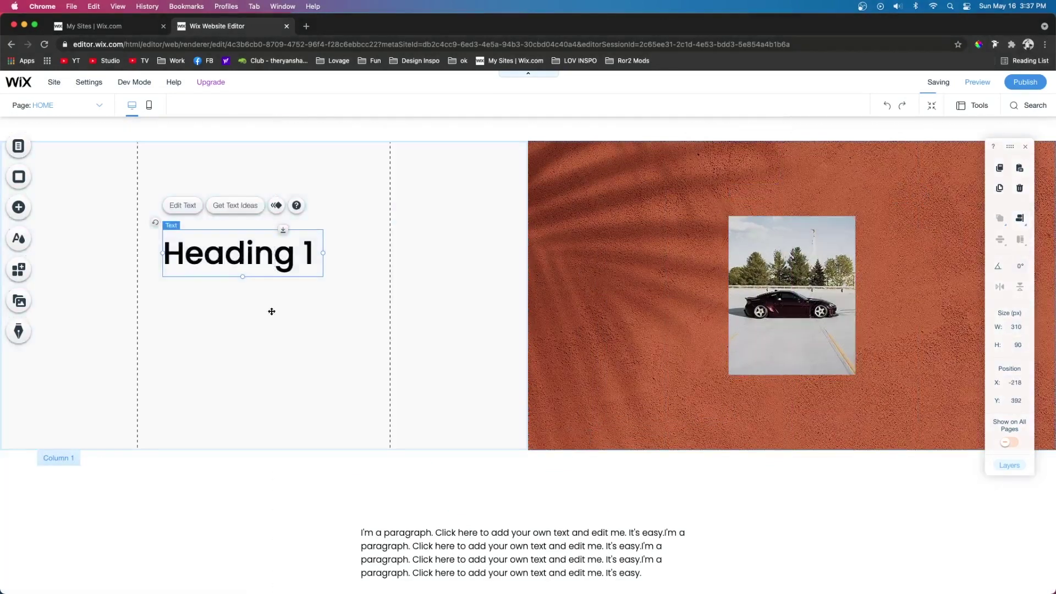
{"action": "left_click_drag", "start_coordinate": [461, 565], "coordinate": [209, 327]}
- Move both buttons together into the left column under the text
{"action": "scroll", "coordinate": [231, 337], "scroll_direction": "down", "scroll_amount": 4}
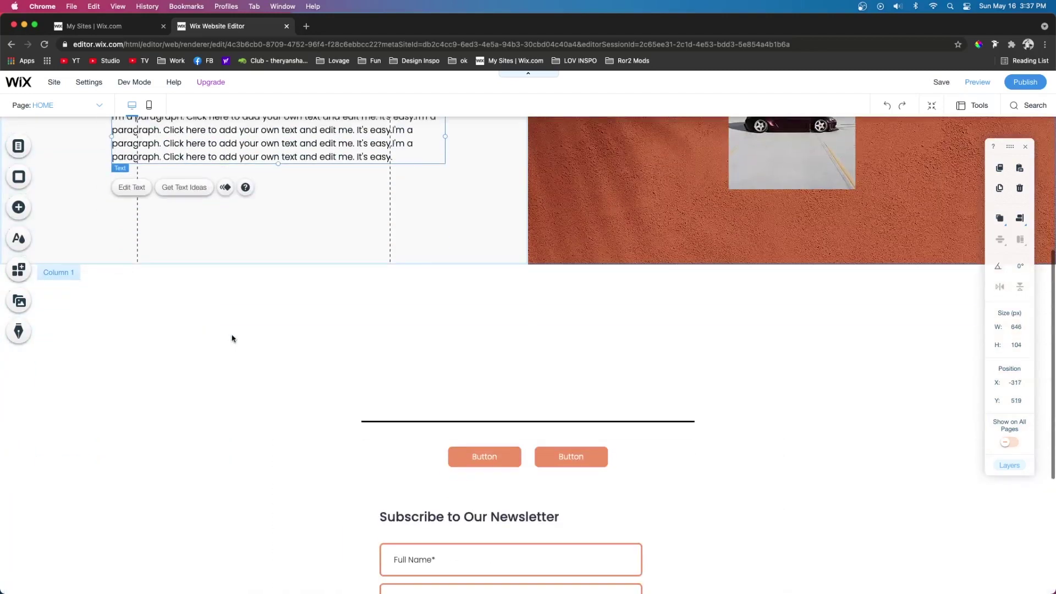
{"action": "left_click", "coordinate": [508, 460]}
{"action": "left_click", "coordinate": [571, 456], "text": "shift"}
{"action": "left_click_drag", "start_coordinate": [570, 457], "coordinate": [429, 305]}
{"action": "left_click_drag", "start_coordinate": [466, 408], "coordinate": [544, 474]}
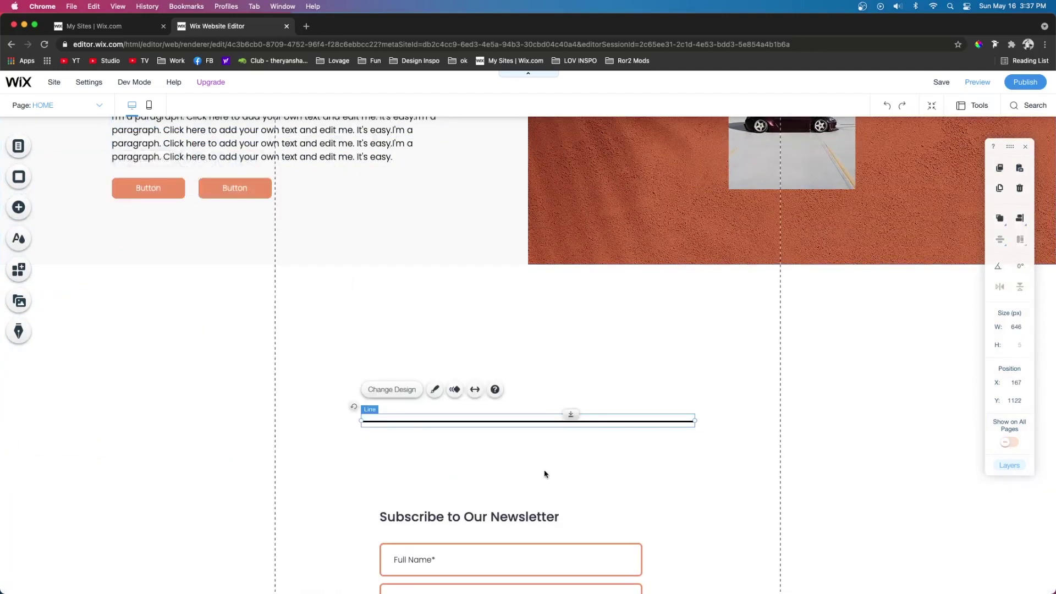
{"action": "left_click", "coordinate": [544, 474]}
- Wrap the newsletter form in a new blank Classic strip and check it in Preview
{"action": "scroll", "coordinate": [545, 472], "scroll_direction": "down", "scroll_amount": 2}
{"action": "left_click", "coordinate": [19, 208]}
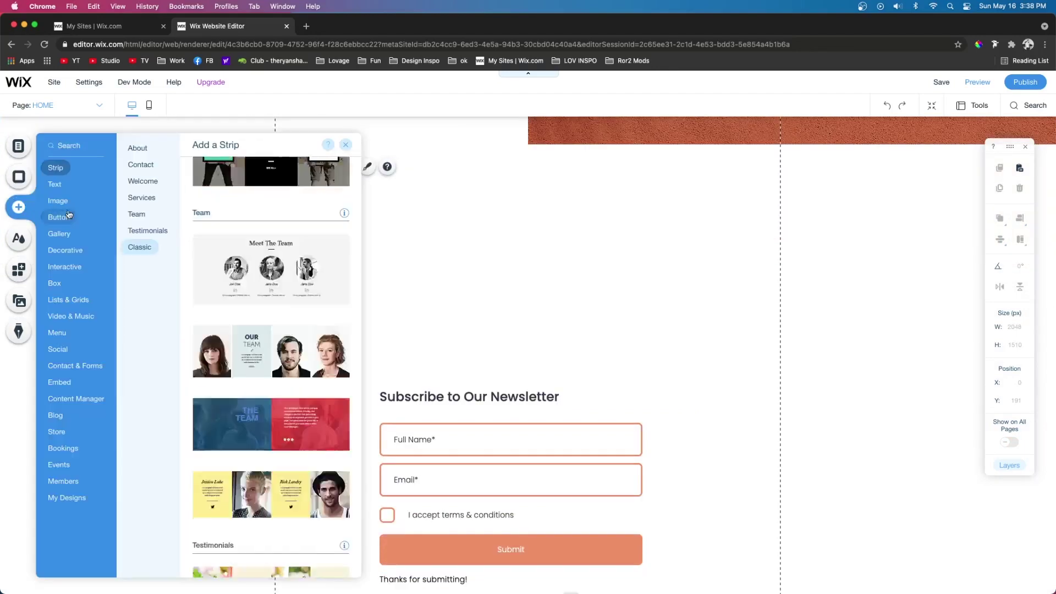
{"action": "scroll", "coordinate": [318, 430], "scroll_direction": "down", "scroll_amount": 5}
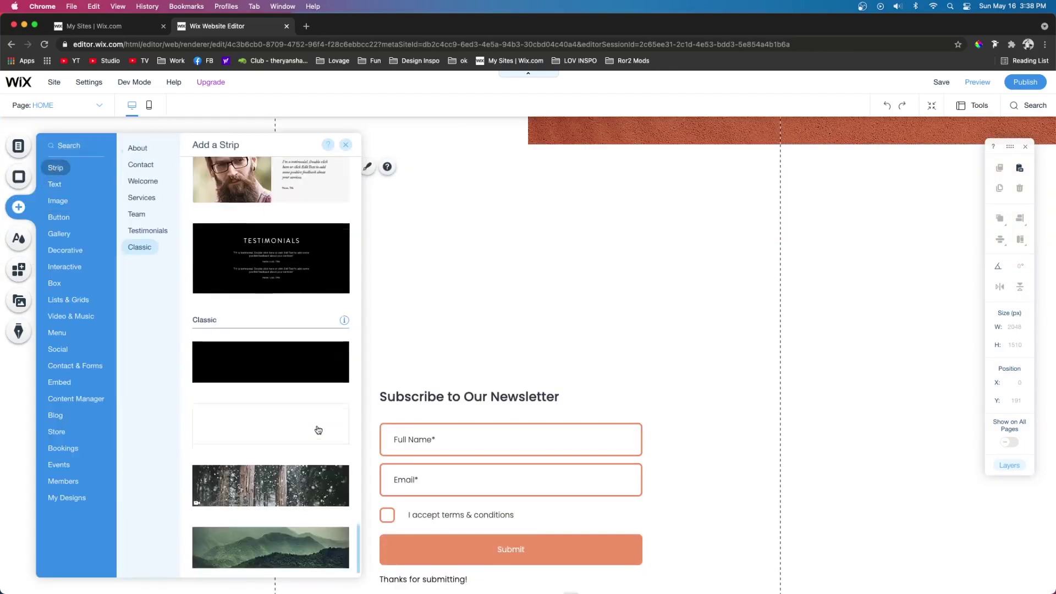
{"action": "left_click", "coordinate": [318, 430]}
{"action": "left_click_drag", "start_coordinate": [646, 212], "coordinate": [657, 217]}
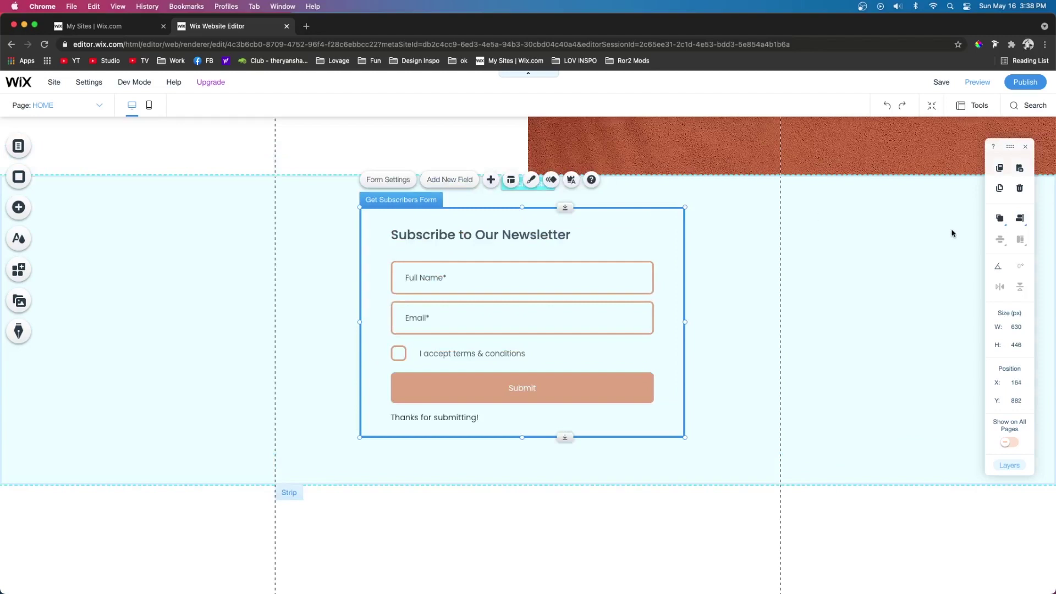
{"action": "key", "text": "super+p"}
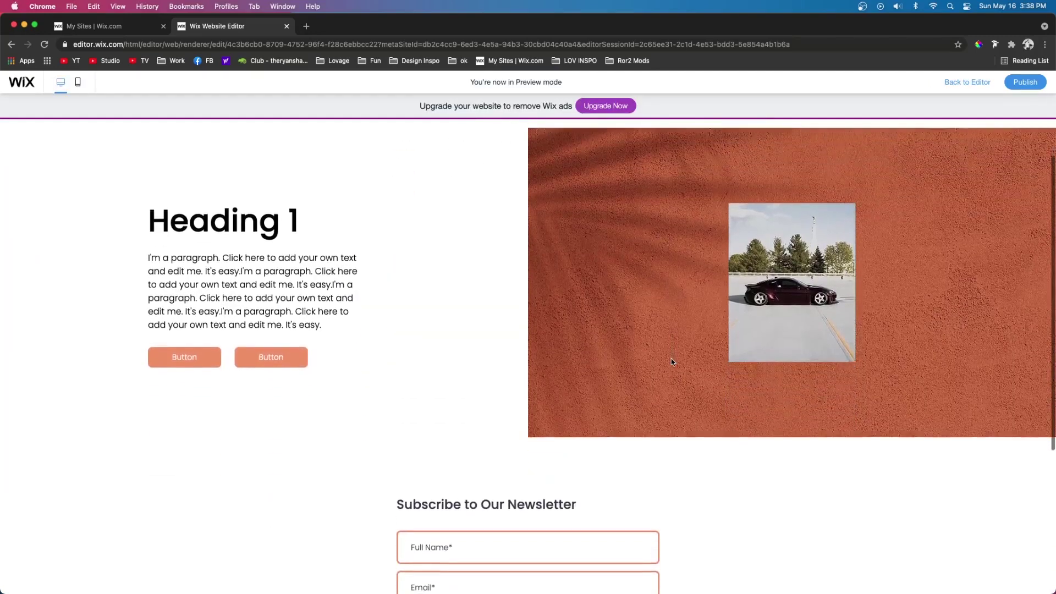
{"action": "scroll", "coordinate": [671, 361], "scroll_direction": "down", "scroll_amount": 5}
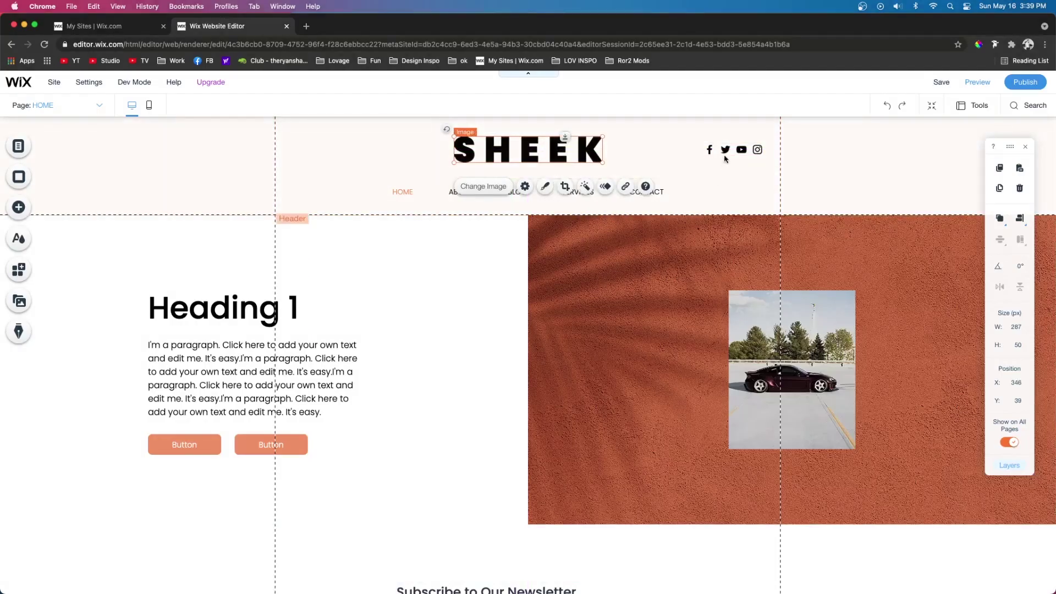
- Put SHEEK far left, the menu in the top row, social icons top right, and shorten the header
{"action": "left_click_drag", "start_coordinate": [725, 159], "coordinate": [725, 201]}
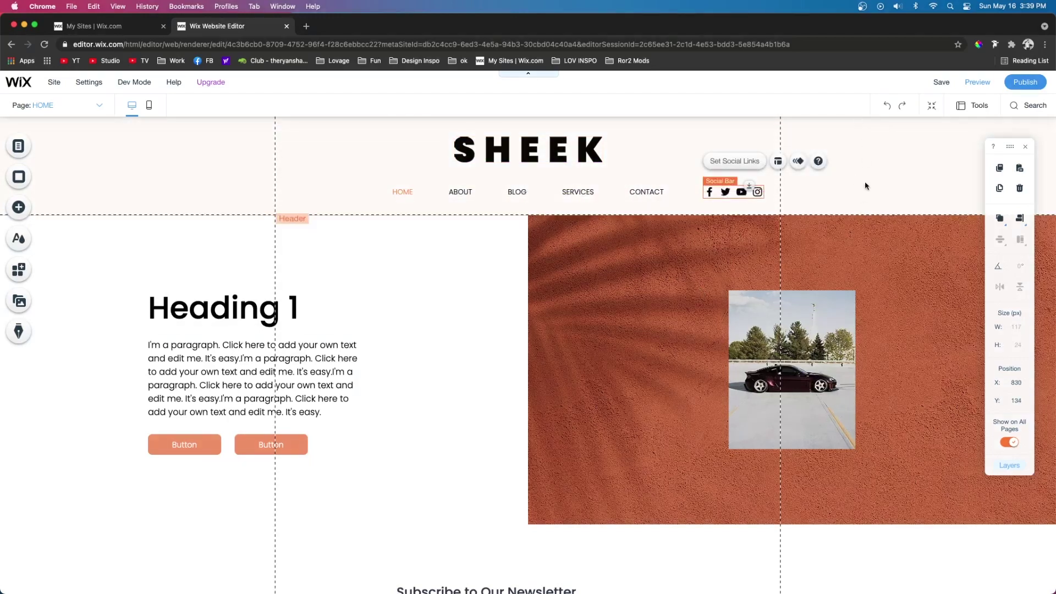
{"action": "left_click_drag", "start_coordinate": [546, 141], "coordinate": [134, 139]}
{"action": "left_click_drag", "start_coordinate": [460, 196], "coordinate": [466, 151]}
{"action": "left_click_drag", "start_coordinate": [726, 193], "coordinate": [944, 144]}
{"action": "left_click", "coordinate": [608, 207]}
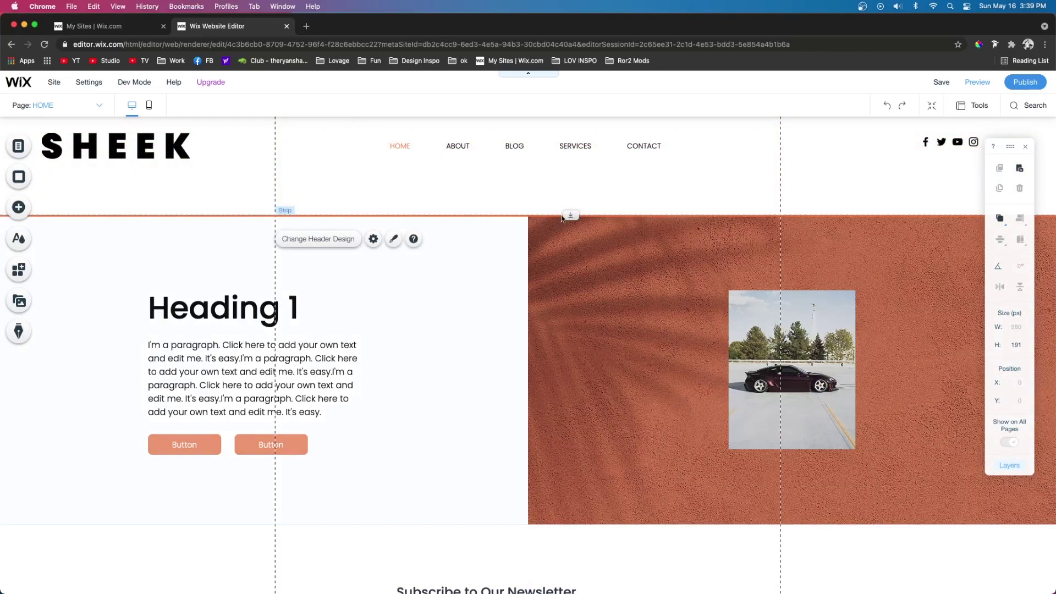
{"action": "left_click_drag", "start_coordinate": [561, 218], "coordinate": [567, 590]}
{"action": "left_click", "coordinate": [562, 182]}
- Set the empty strip's height to 109 px and open its background colour settings
{"action": "left_click", "coordinate": [18, 209]}
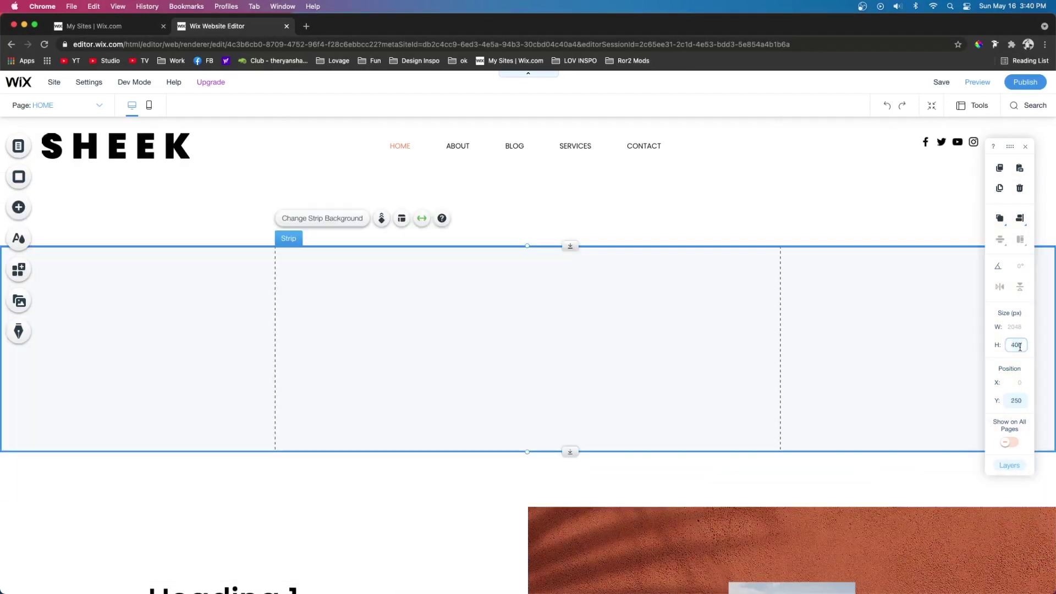
{"action": "type", "text": "9"}
{"action": "key", "text": "Return"}
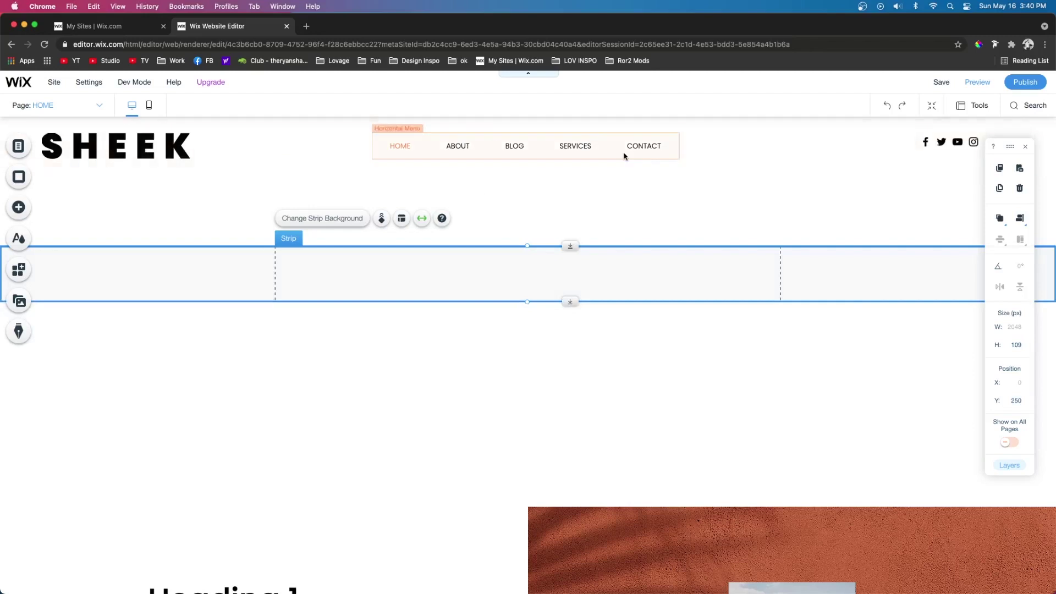
{"action": "left_click", "coordinate": [322, 218]}
{"action": "left_click", "coordinate": [146, 263]}
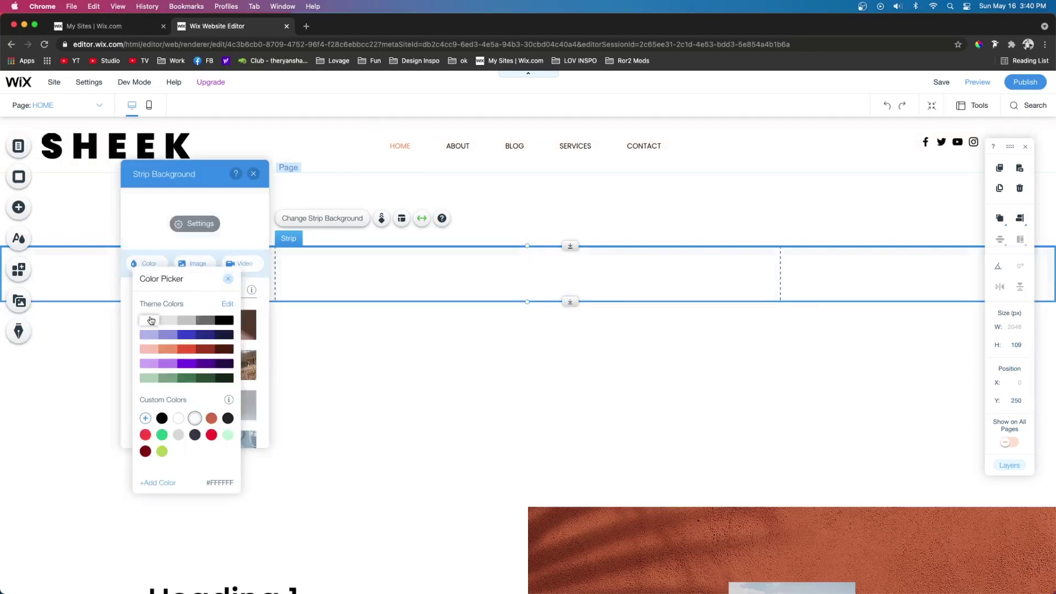
- Split the strip into three columns with proportions of about 22%, 58% and 20%
{"action": "left_click", "coordinate": [401, 219]}
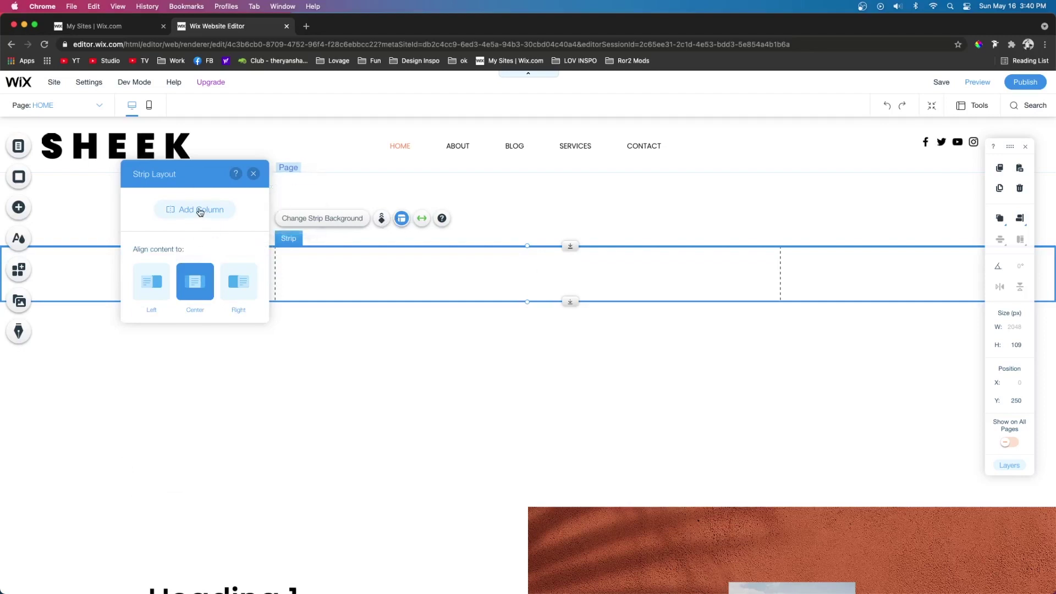
{"action": "left_click", "coordinate": [200, 213]}
{"action": "left_click", "coordinate": [320, 218]}
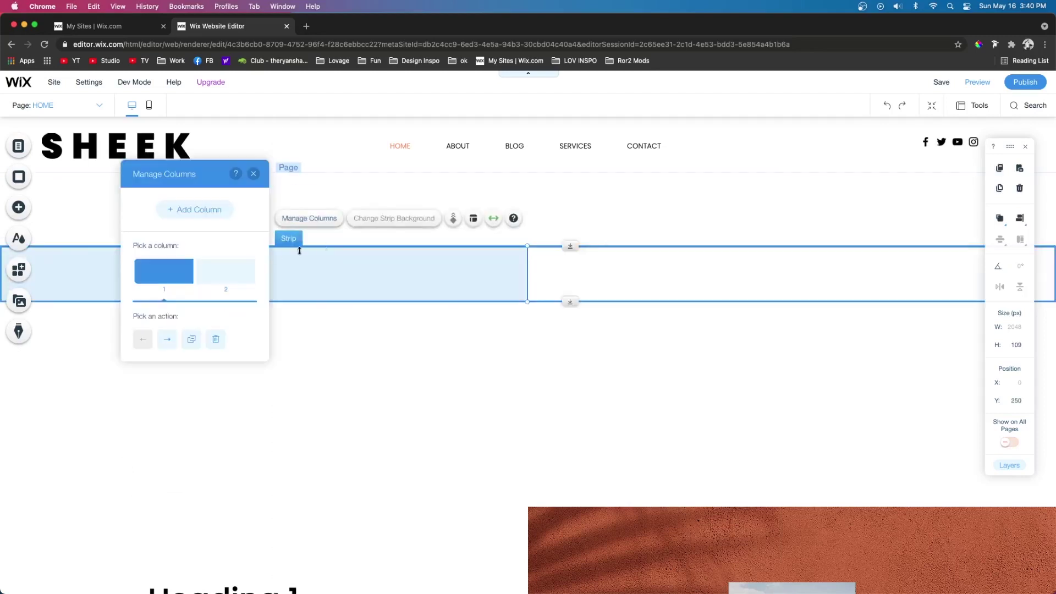
{"action": "left_click", "coordinate": [193, 211]}
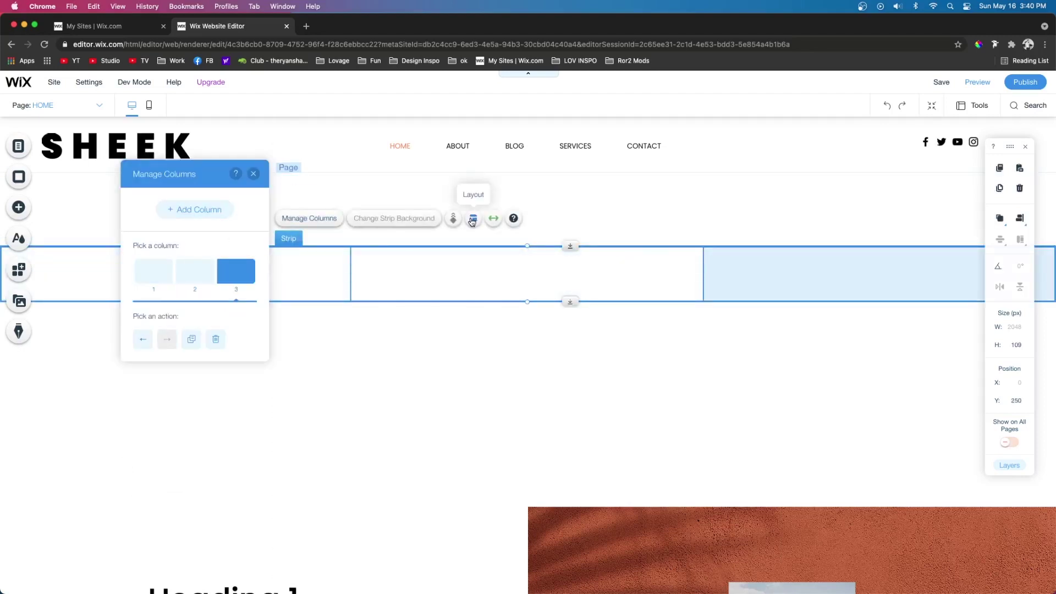
{"action": "left_click", "coordinate": [474, 220]}
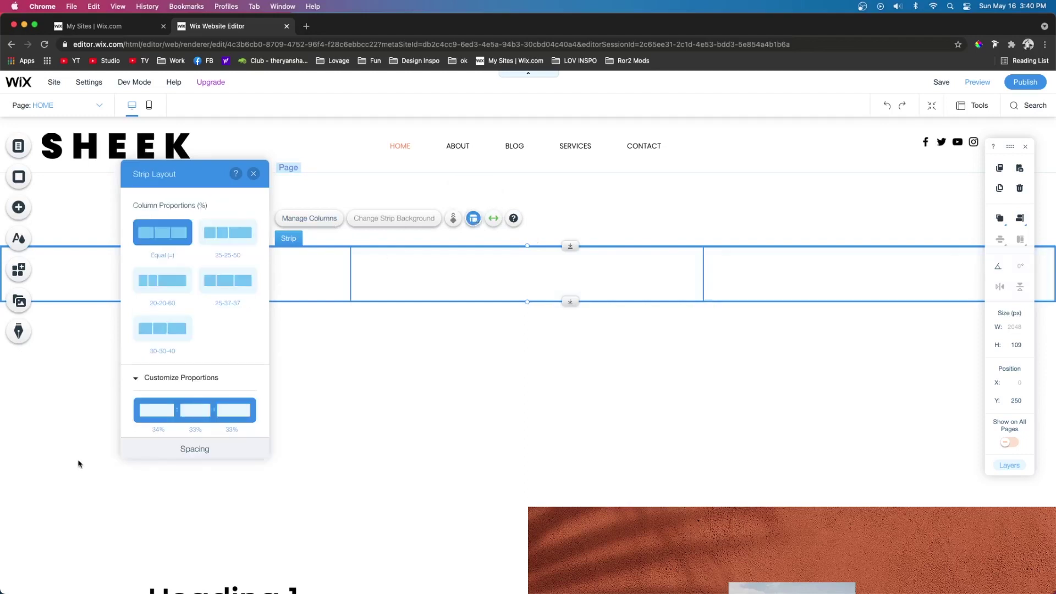
{"action": "scroll", "coordinate": [198, 379], "scroll_direction": "down", "scroll_amount": 3}
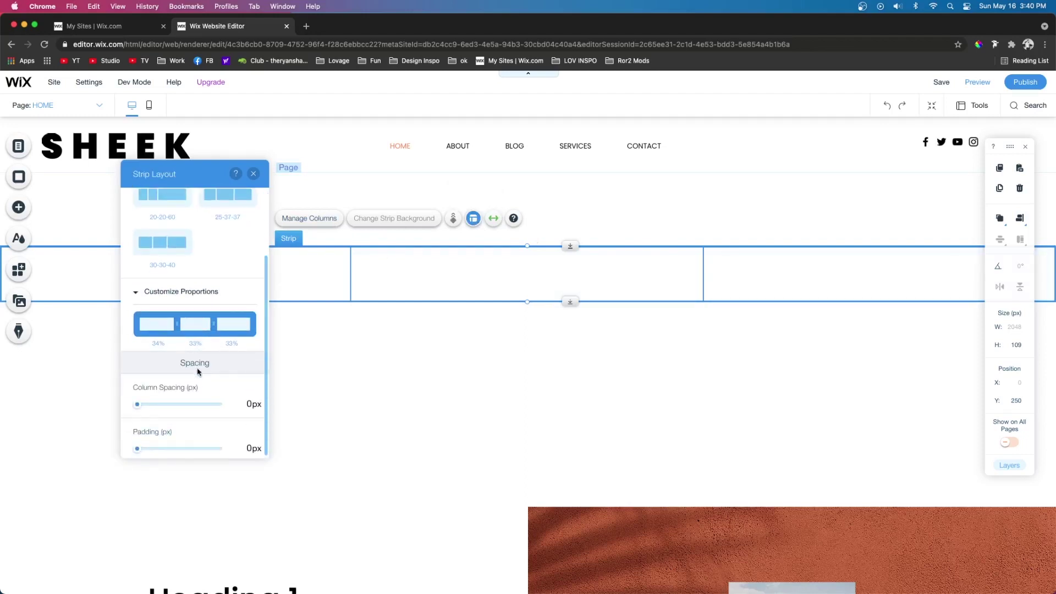
{"action": "left_click_drag", "start_coordinate": [176, 325], "coordinate": [231, 355]}
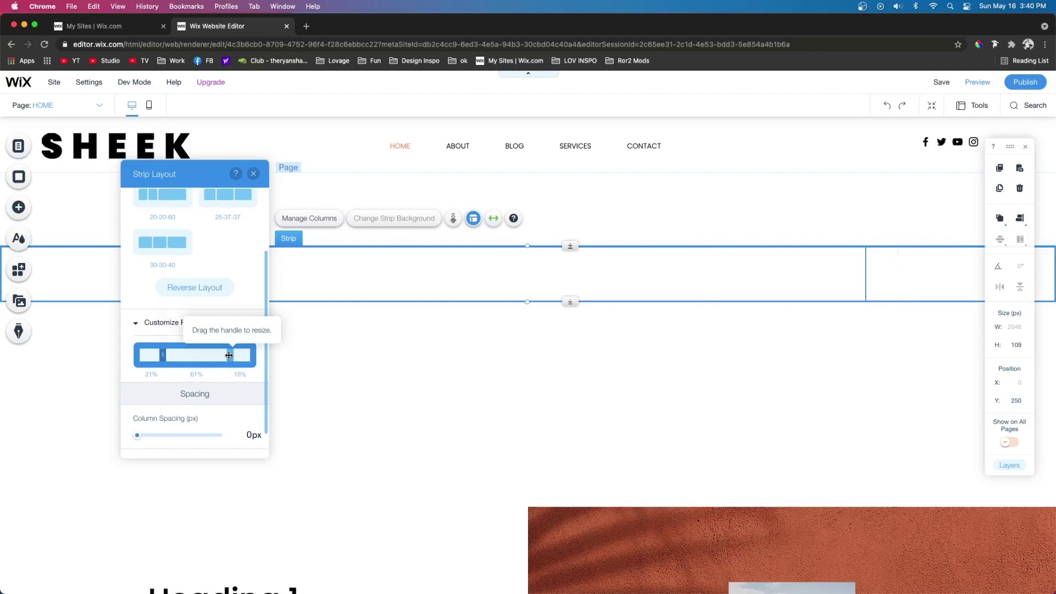
{"action": "left_click_drag", "start_coordinate": [228, 355], "coordinate": [226, 354]}
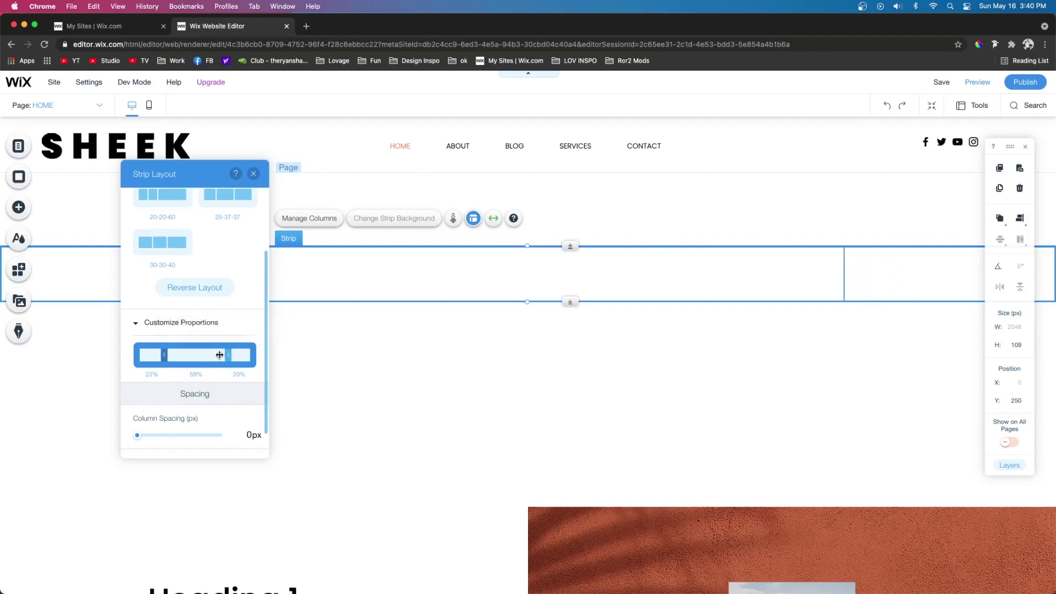
{"action": "left_click_drag", "start_coordinate": [159, 354], "coordinate": [160, 355]}
- Place the logo, menu and social icons in columns 1, 2 and 3, then move the strip into the header
{"action": "left_click", "coordinate": [461, 145]}
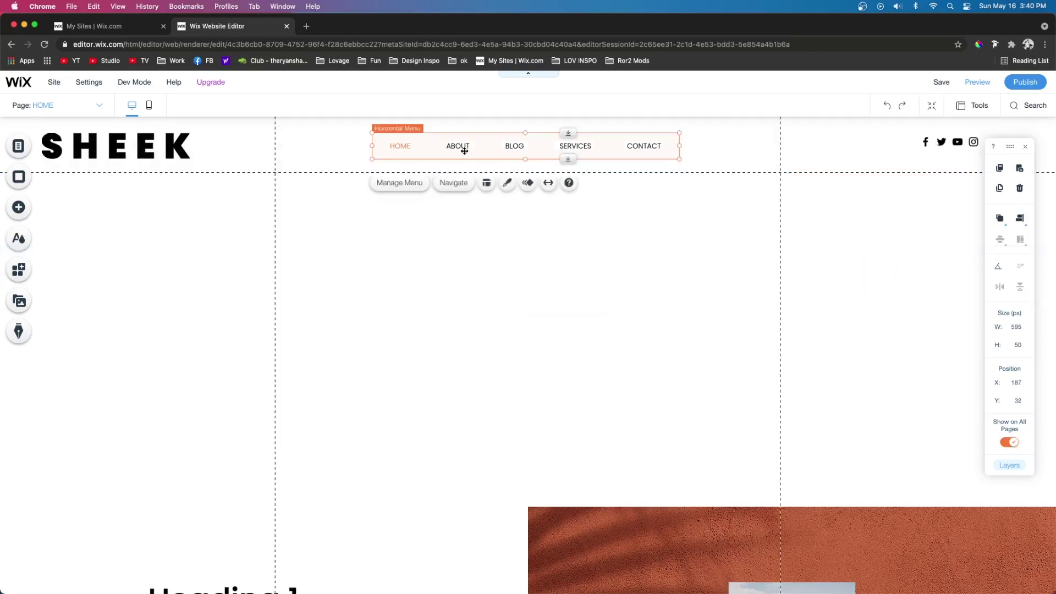
{"action": "left_click_drag", "start_coordinate": [460, 146], "coordinate": [460, 276]}
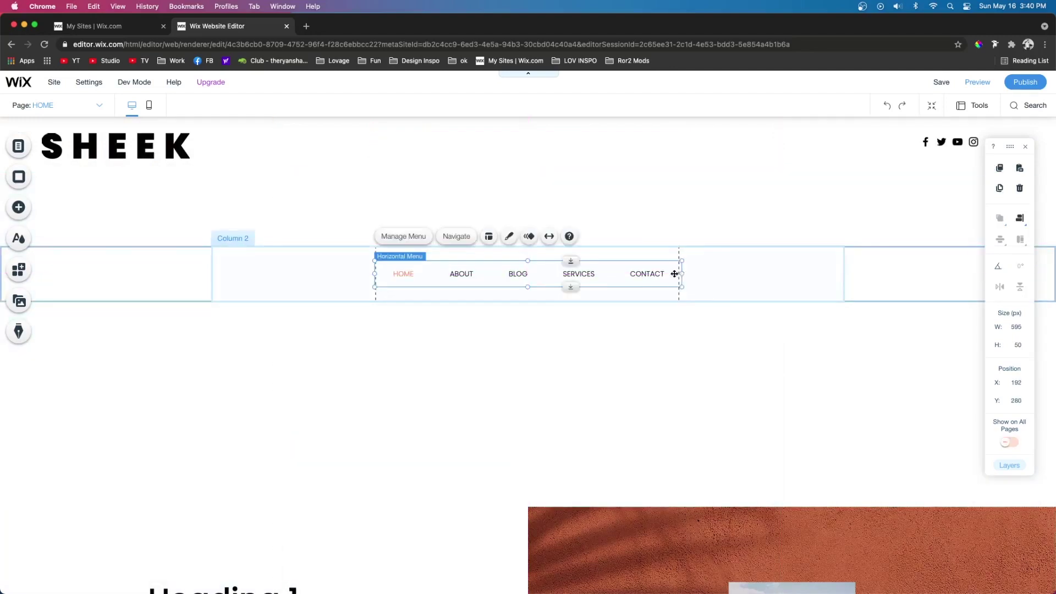
{"action": "left_click_drag", "start_coordinate": [674, 274], "coordinate": [631, 277]}
{"action": "left_click", "coordinate": [181, 155]}
{"action": "left_click_drag", "start_coordinate": [191, 160], "coordinate": [114, 274]}
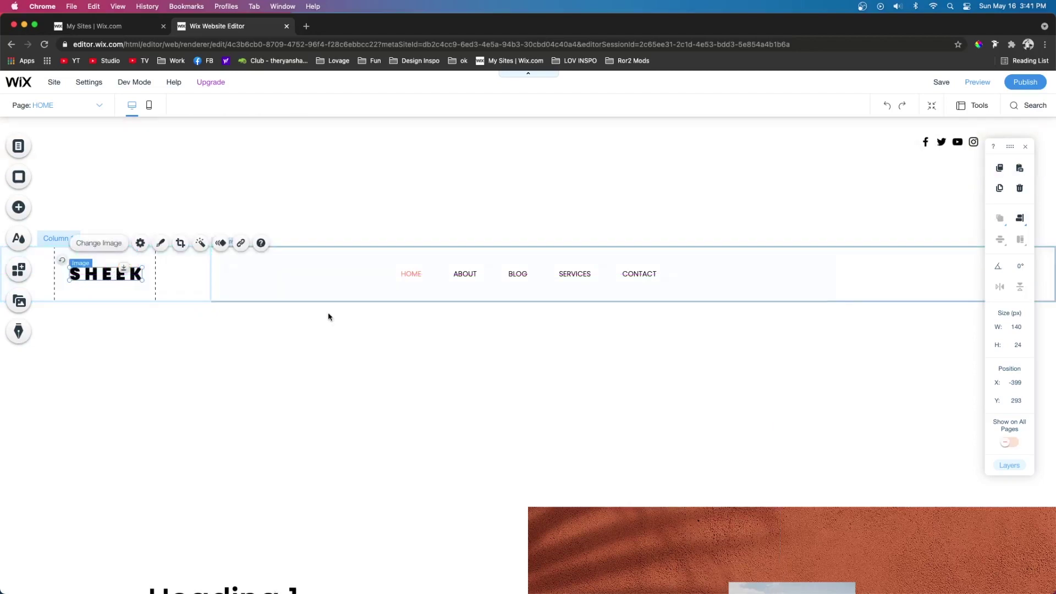
{"action": "left_click", "coordinate": [957, 142]}
{"action": "left_click_drag", "start_coordinate": [957, 142], "coordinate": [943, 273]}
{"action": "left_click", "coordinate": [752, 283]}
{"action": "left_click_drag", "start_coordinate": [752, 282], "coordinate": [744, 137]}
{"action": "key", "text": "super+p"}
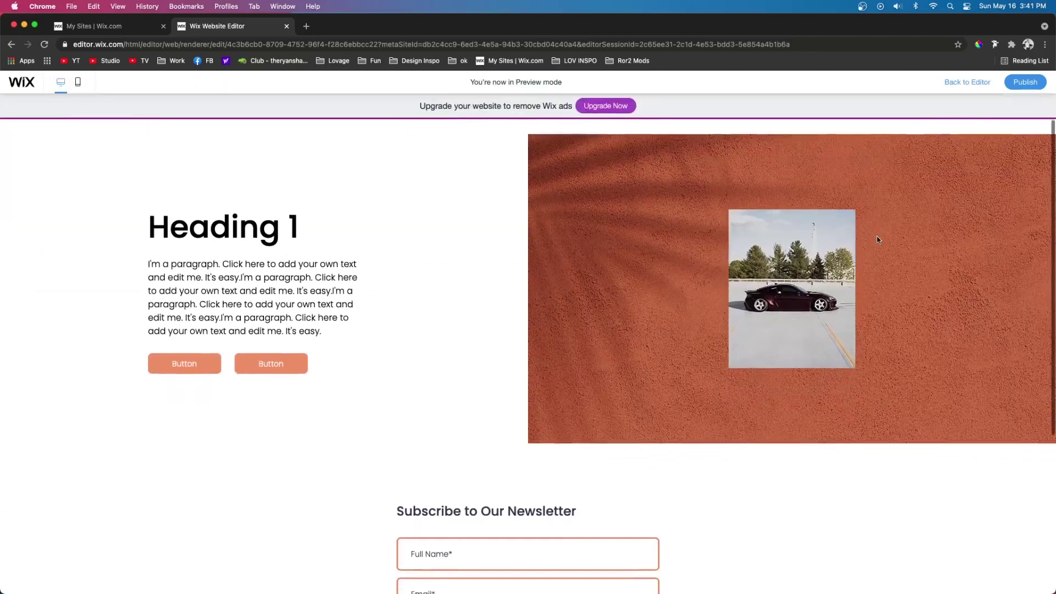
{"action": "scroll", "coordinate": [876, 236], "scroll_direction": "down", "scroll_amount": 4}
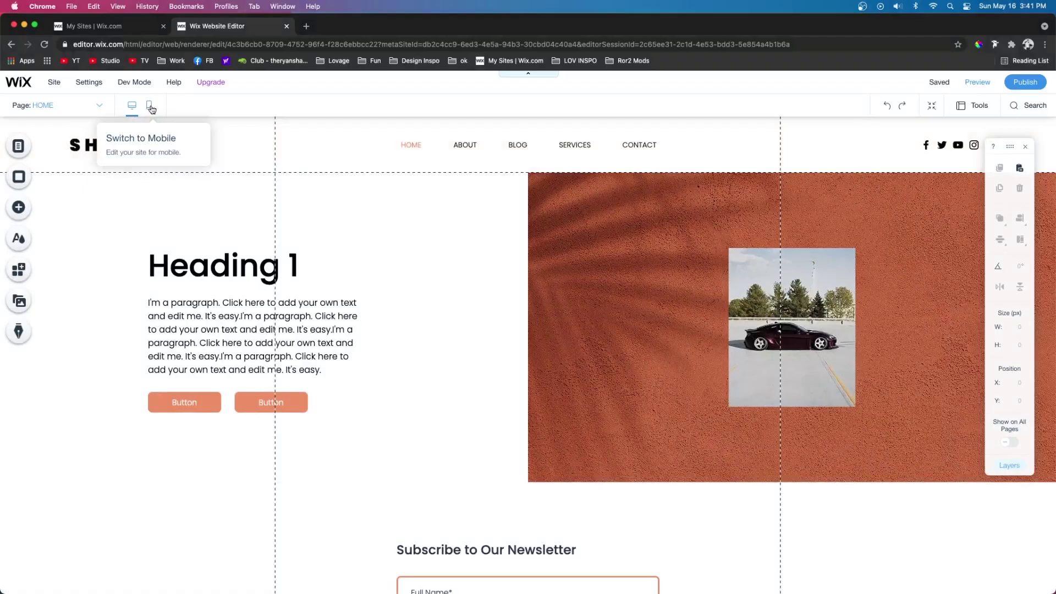
- Switch to the mobile editor and scroll to the top of the home page
{"action": "left_click", "coordinate": [150, 106]}
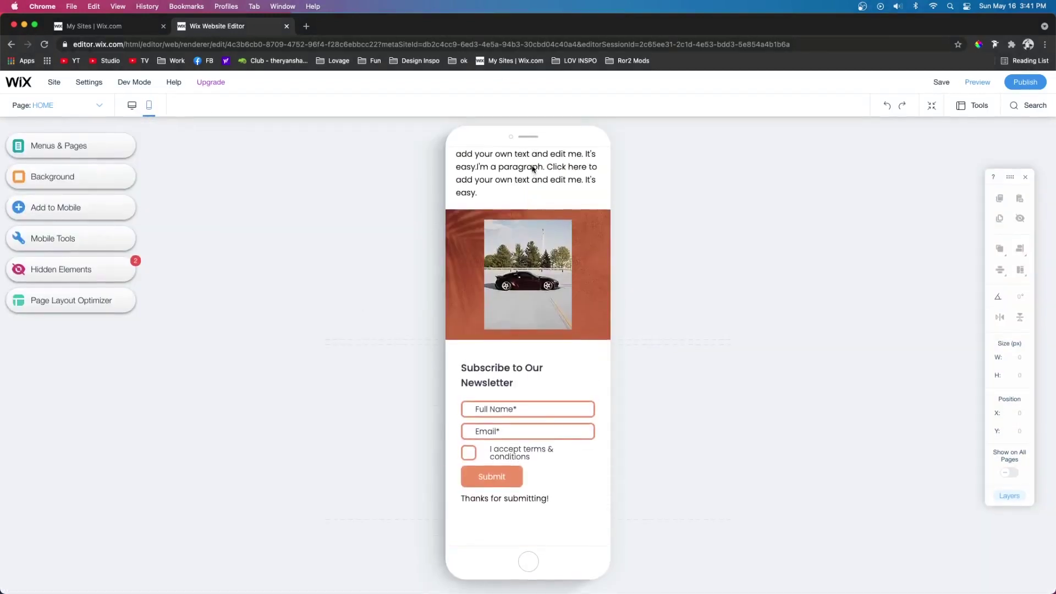
{"action": "scroll", "coordinate": [533, 169], "scroll_direction": "up", "scroll_amount": 8}
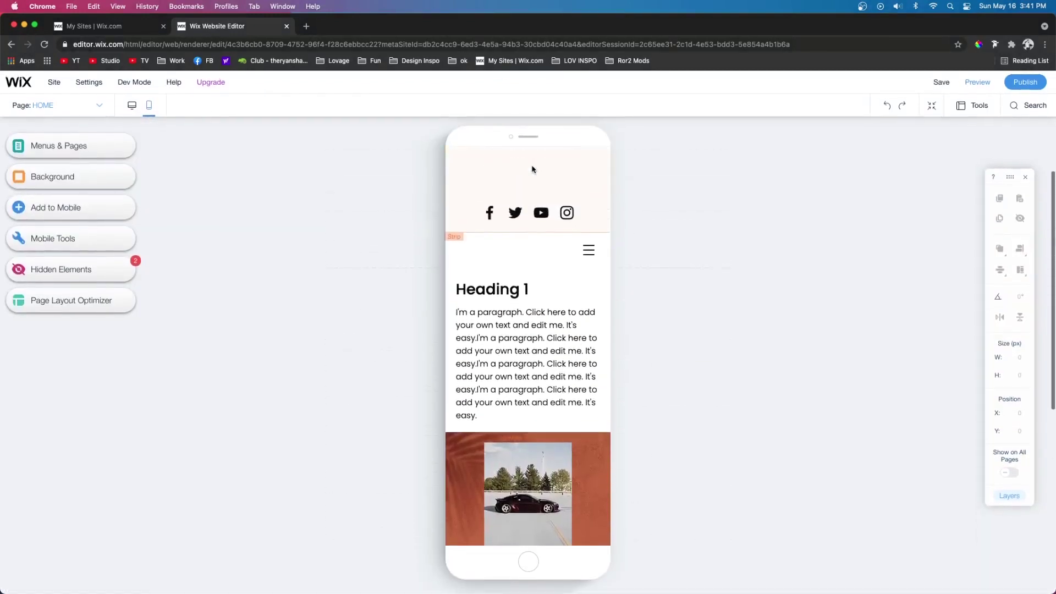
{"action": "scroll", "coordinate": [532, 169], "scroll_direction": "up", "scroll_amount": 1}
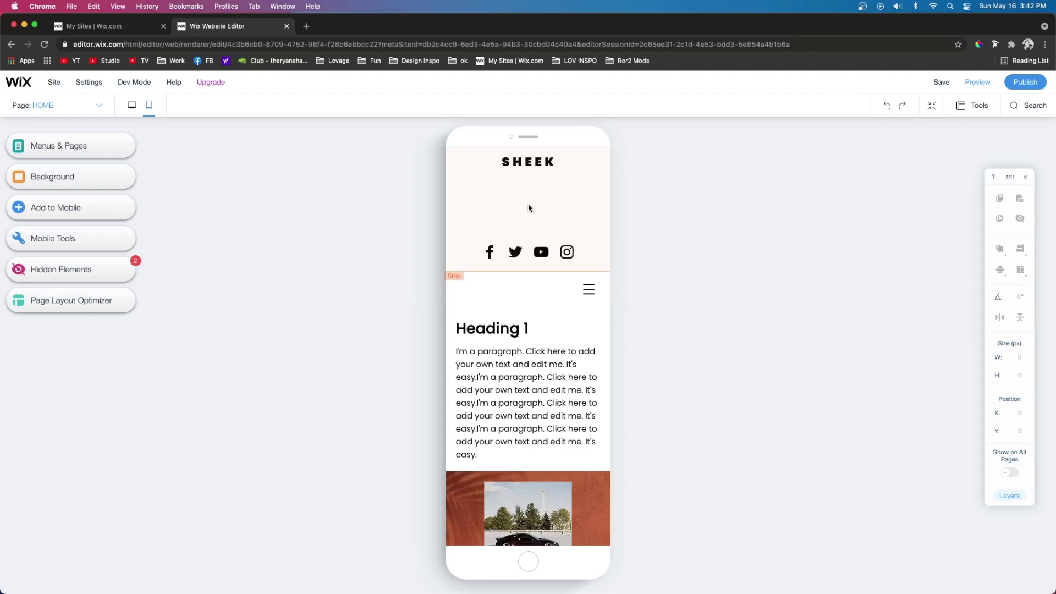
- Put the SHEEK logo top-left with the menu icon beside it, and move the social icons into the menu
{"action": "left_click", "coordinate": [528, 161]}
{"action": "left_click_drag", "start_coordinate": [528, 161], "coordinate": [480, 162]}
{"action": "left_click_drag", "start_coordinate": [588, 289], "coordinate": [593, 161]}
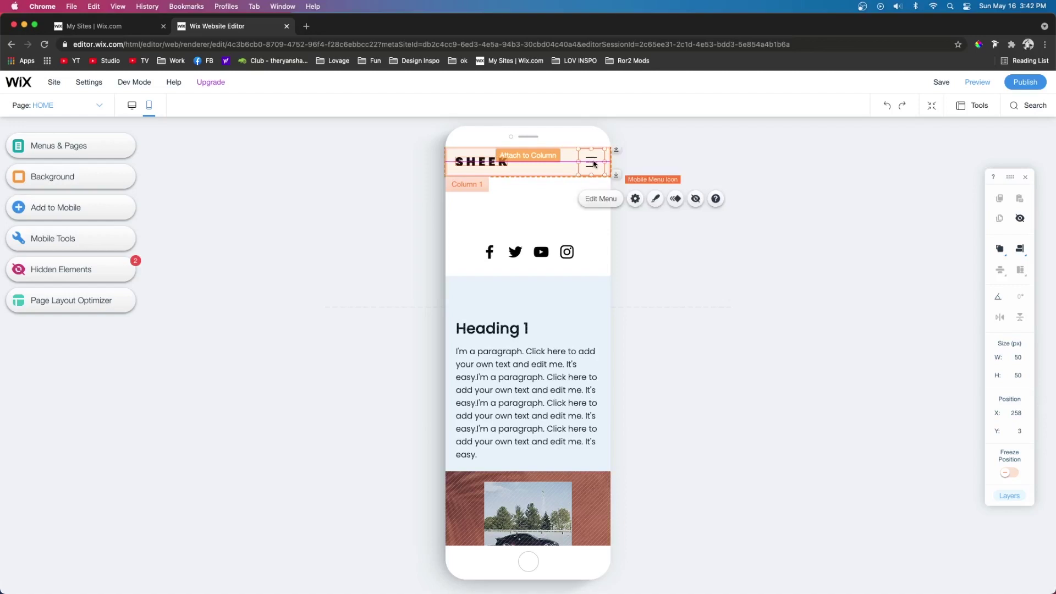
{"action": "right_click", "coordinate": [521, 251]}
{"action": "mouse_move", "coordinate": [579, 392]}
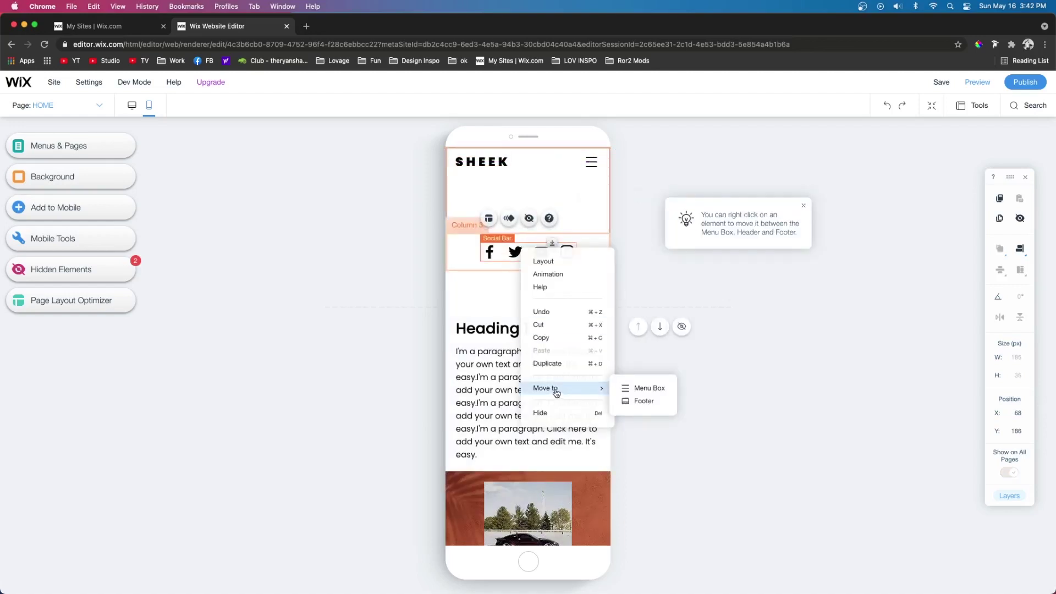
{"action": "left_click", "coordinate": [642, 389]}
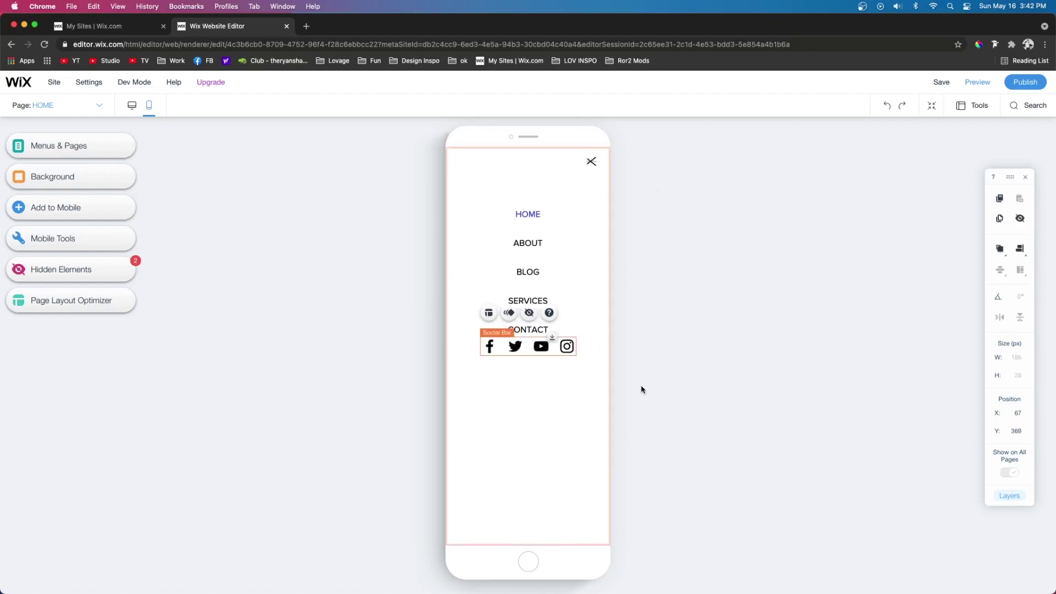
- Set the social icons to 20 px size with 8 px spacing and centre them
{"action": "left_click", "coordinate": [491, 332]}
{"action": "left_click", "coordinate": [421, 377]}
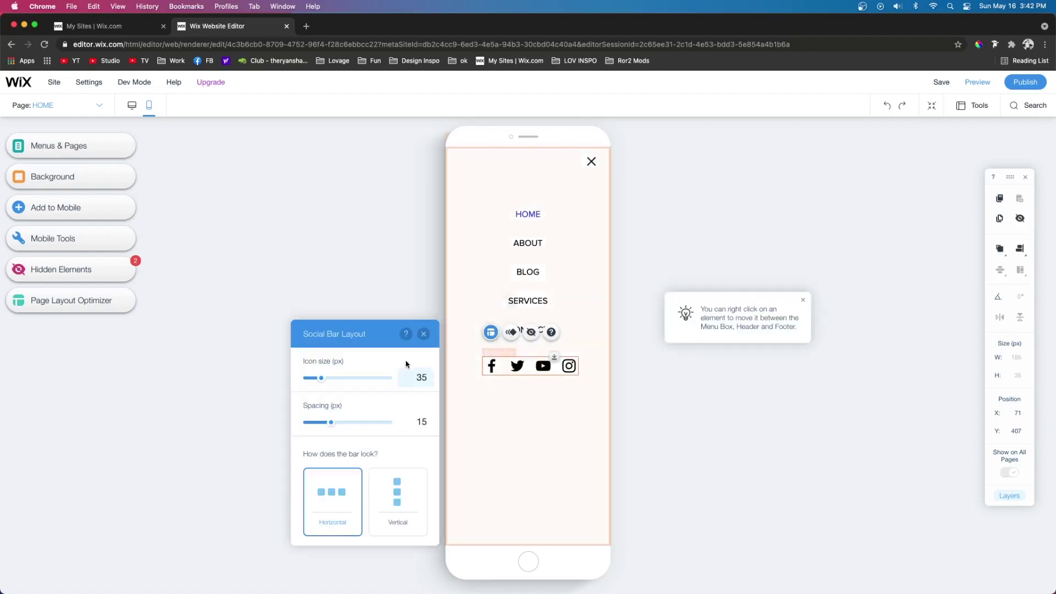
{"action": "type", "text": "20"}
{"action": "key", "text": "Return"}
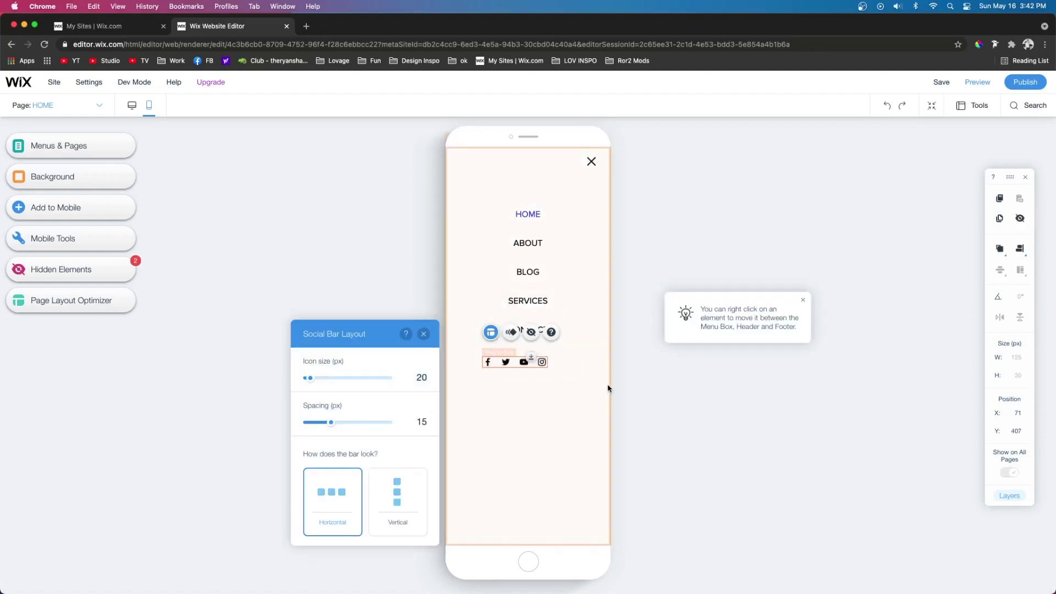
{"action": "left_click", "coordinate": [423, 424]}
{"action": "type", "text": "8"}
{"action": "key", "text": "Return"}
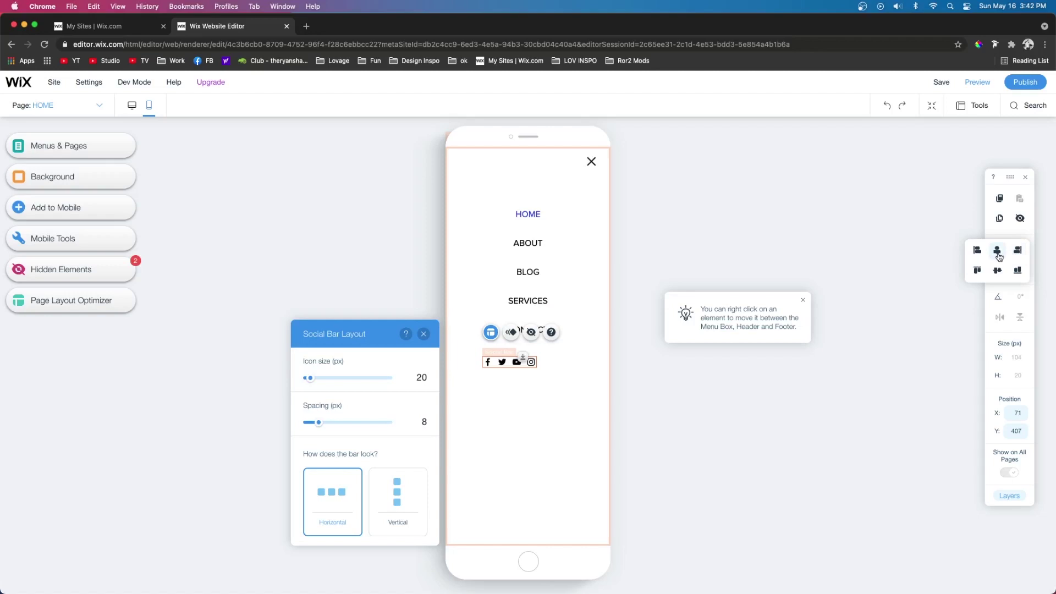
{"action": "left_click", "coordinate": [997, 250]}
{"action": "left_click", "coordinate": [561, 275]}
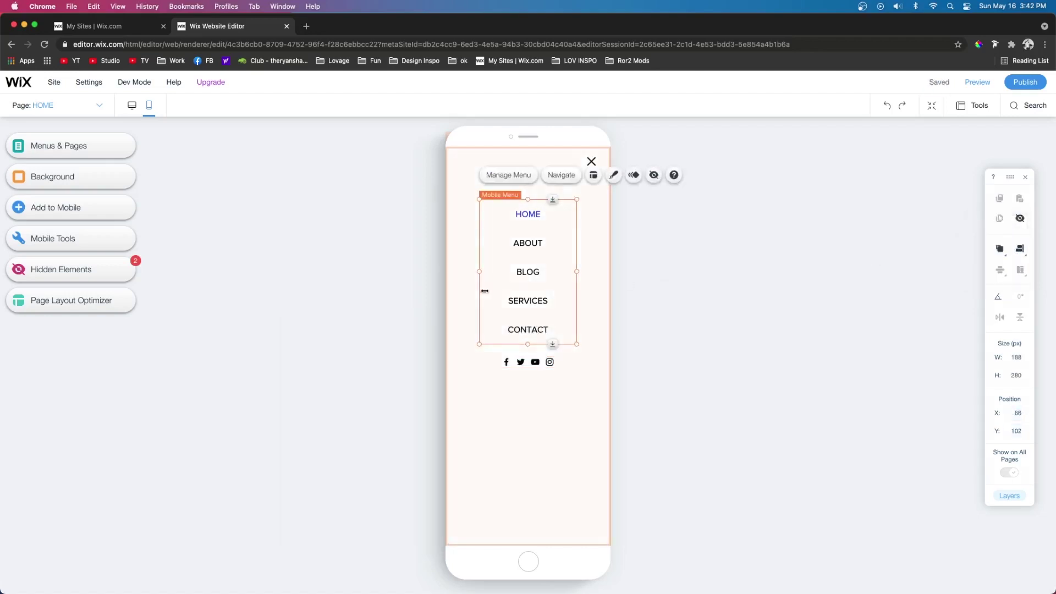
- Set the mobile menu's text font to Poppins Light
{"action": "left_click", "coordinate": [614, 179]}
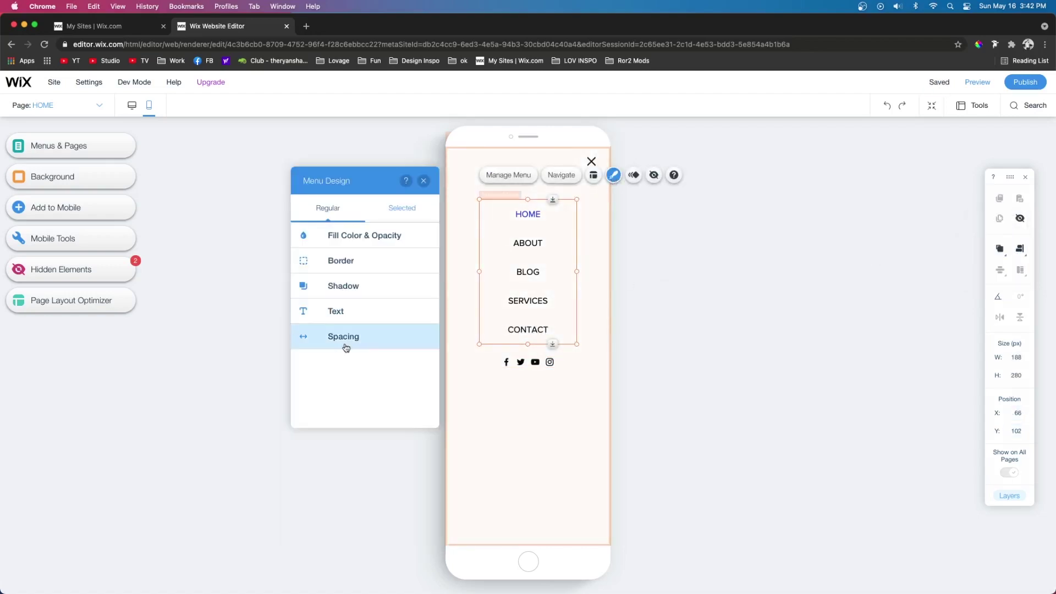
{"action": "left_click", "coordinate": [336, 318]}
{"action": "left_click", "coordinate": [367, 323]}
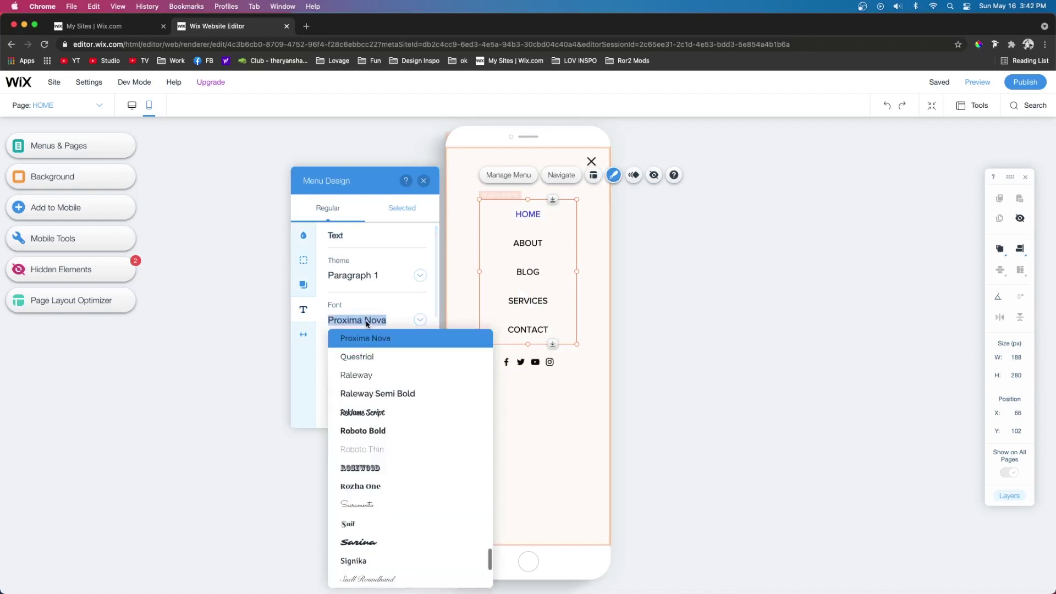
{"action": "type", "text": "pop"}
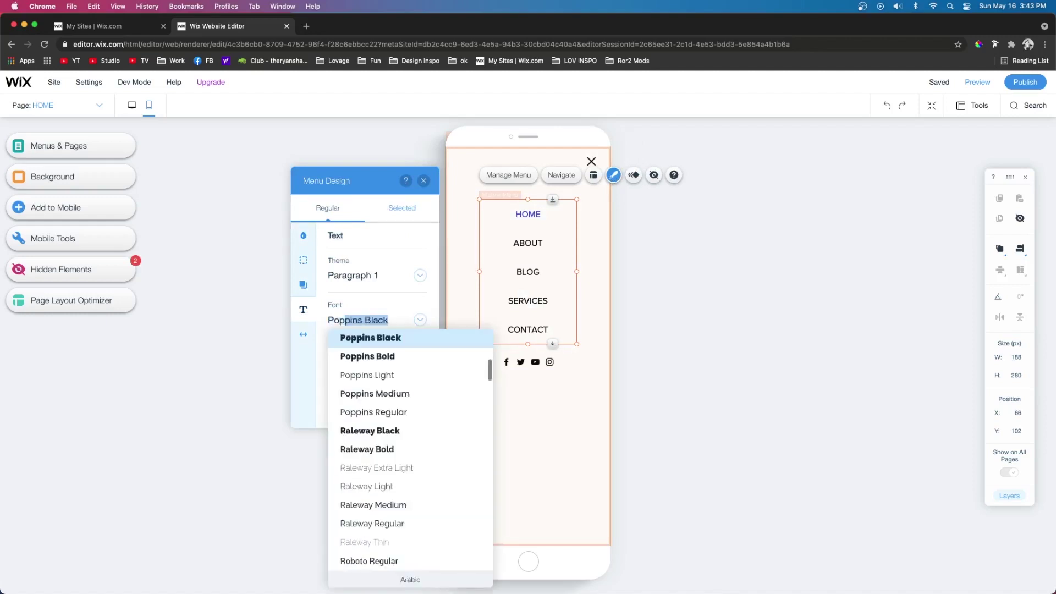
{"action": "left_click", "coordinate": [395, 375]}
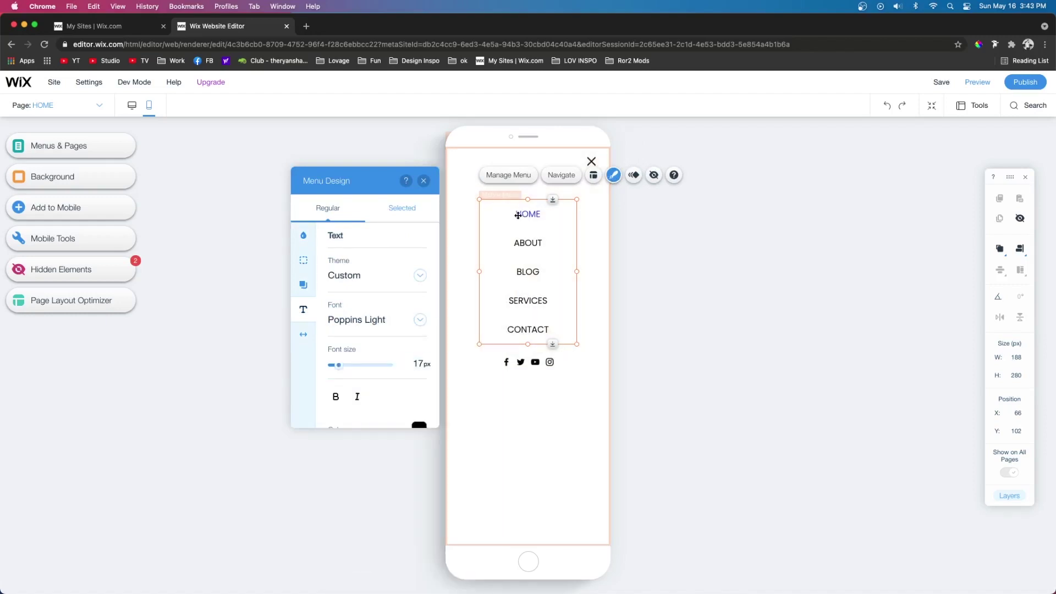
- Make the selected menu item's text and submenu text orange
{"action": "left_click", "coordinate": [394, 209]}
{"action": "left_click", "coordinate": [419, 261]}
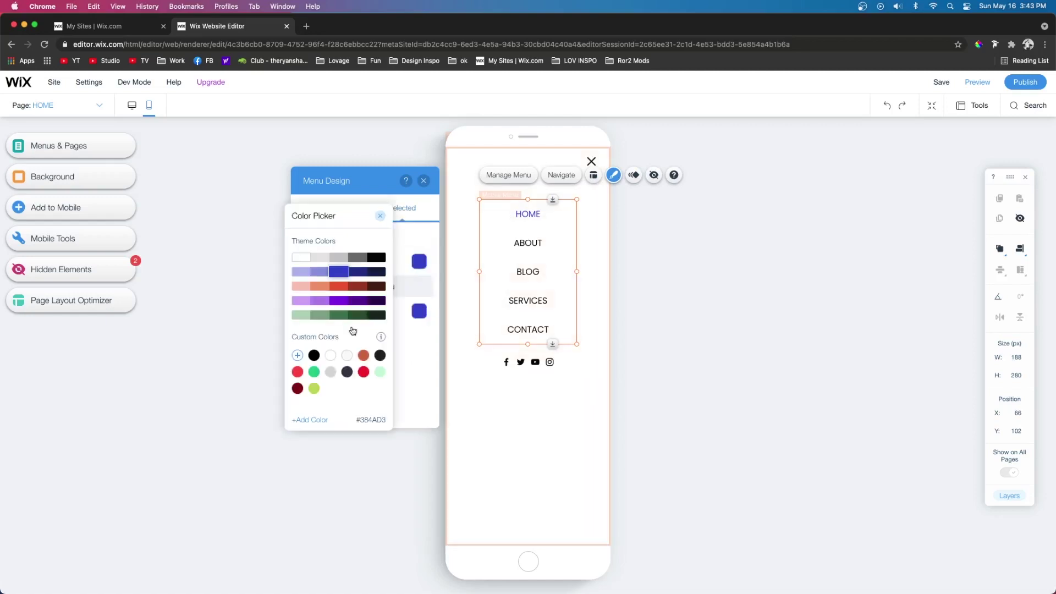
{"action": "left_click", "coordinate": [320, 290]}
{"action": "left_click", "coordinate": [432, 318]}
{"action": "left_click", "coordinate": [420, 310]}
{"action": "left_click", "coordinate": [551, 453]}
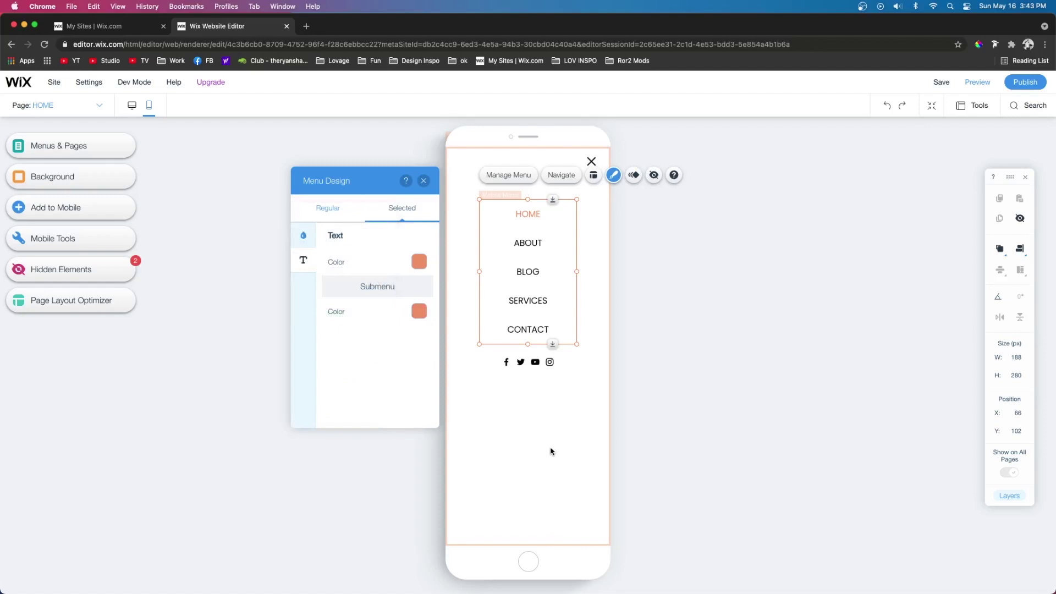
{"action": "left_click", "coordinate": [549, 448]}
{"action": "left_click", "coordinate": [592, 182]}
- Hide the empty column under the mobile header and shrink the header to 67 px
{"action": "left_click", "coordinate": [604, 198]}
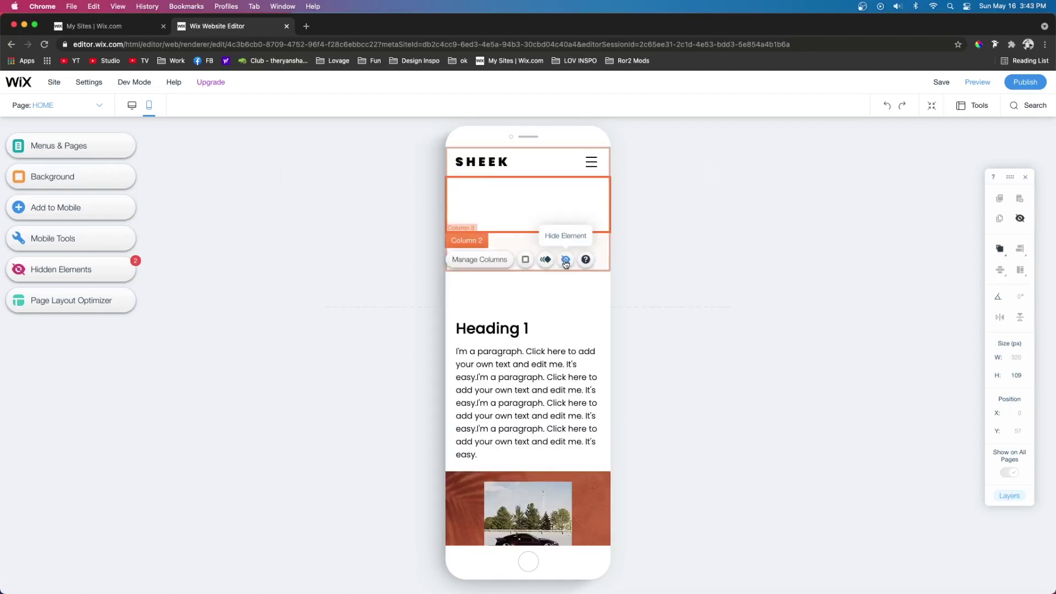
{"action": "left_click", "coordinate": [524, 210]}
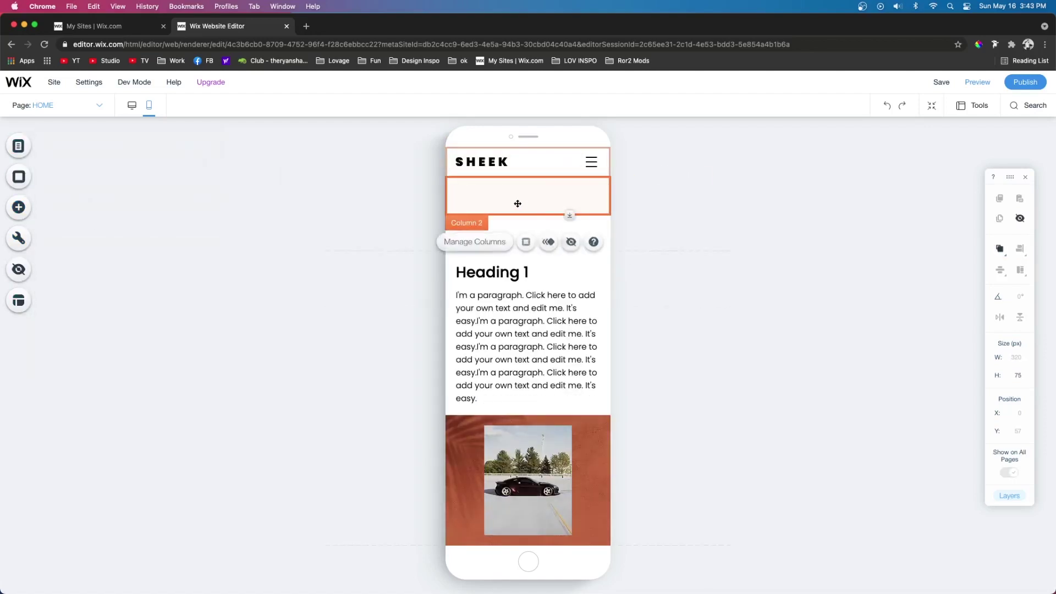
{"action": "left_click", "coordinate": [565, 242]}
{"action": "left_click", "coordinate": [540, 244]}
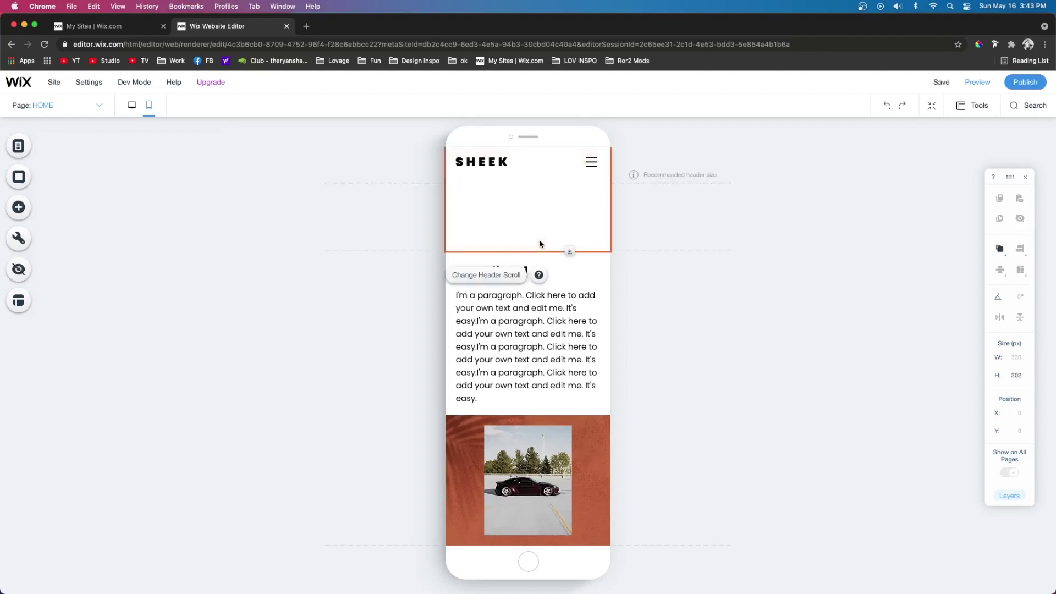
{"action": "left_click_drag", "start_coordinate": [568, 251], "coordinate": [528, 183]}
{"action": "left_click", "coordinate": [528, 177]}
{"action": "left_click", "coordinate": [612, 323]}
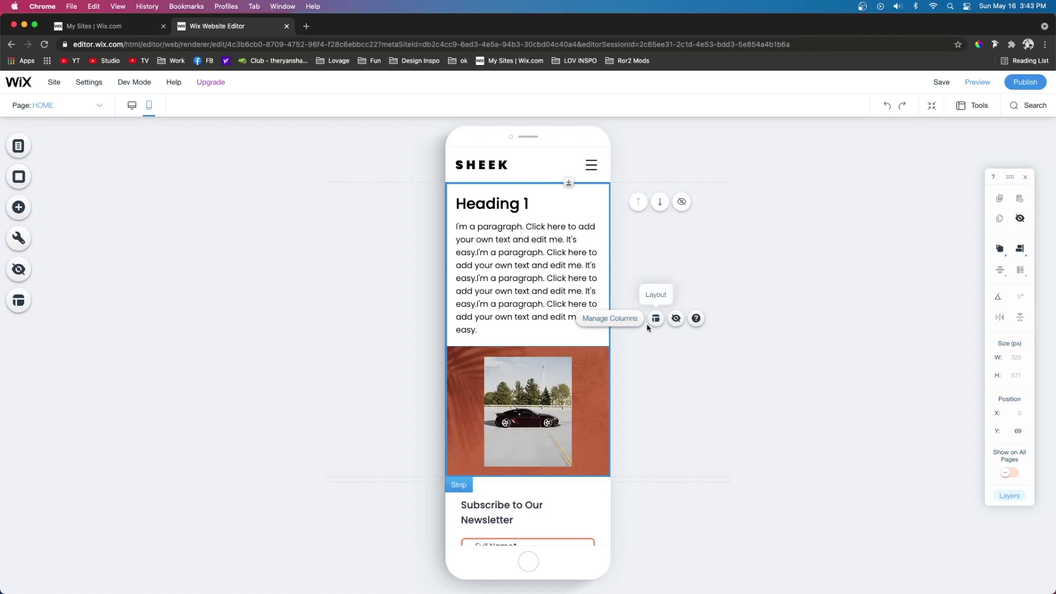
- Move the text column below the car image and set Heading 1 to 24px
{"action": "left_click", "coordinate": [607, 323]}
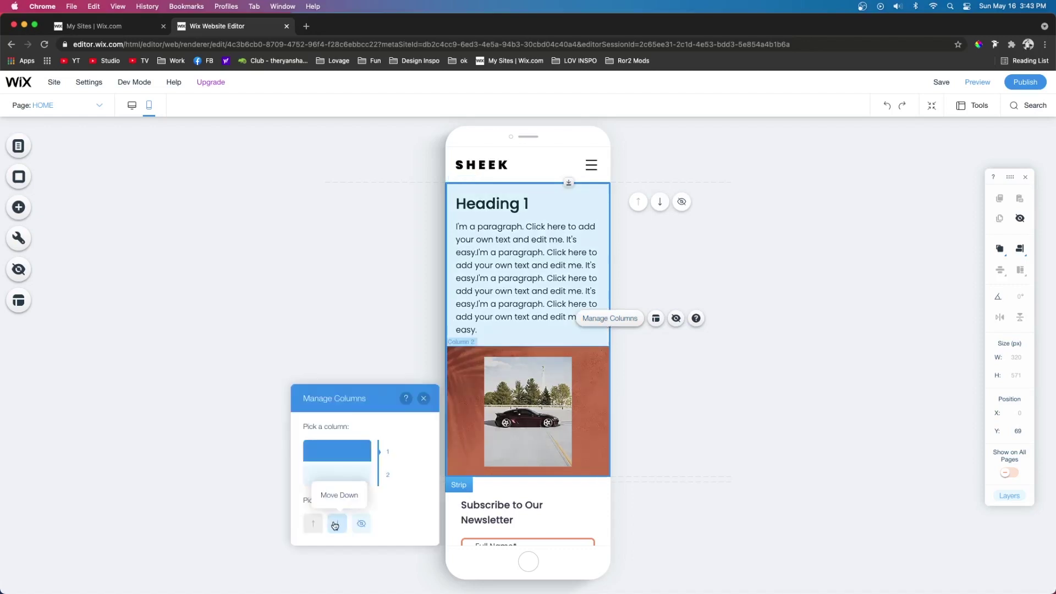
{"action": "left_click", "coordinate": [335, 524]}
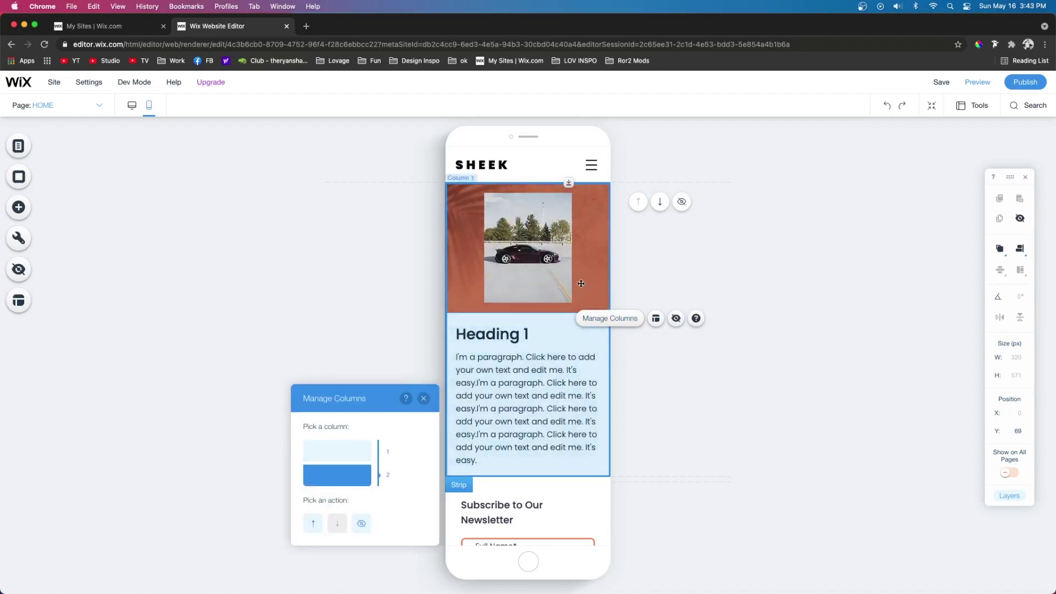
{"action": "left_click", "coordinate": [540, 343]}
{"action": "left_click", "coordinate": [508, 340]}
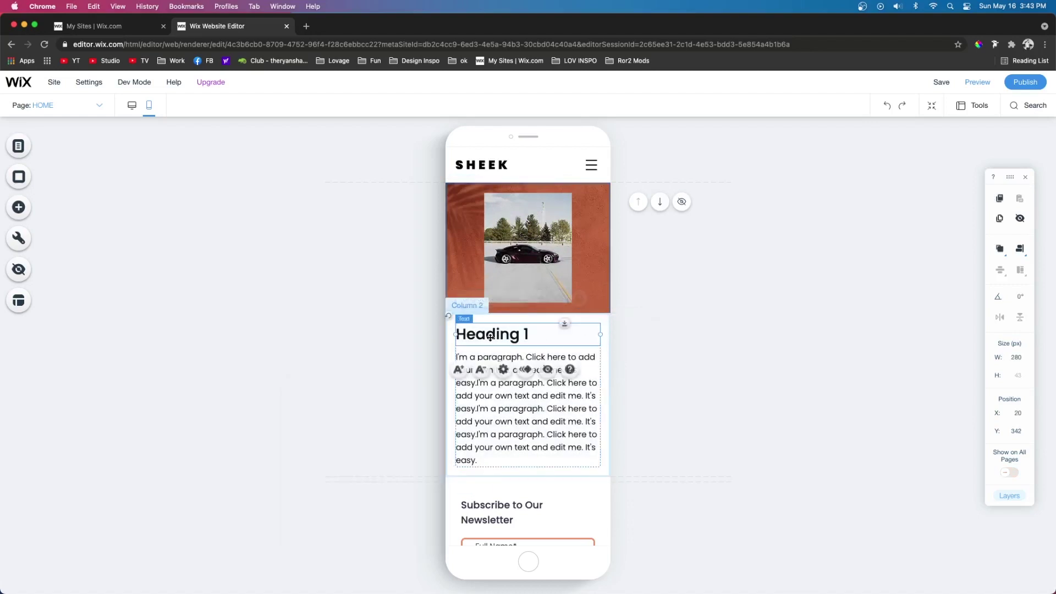
{"action": "left_click", "coordinate": [484, 371]}
{"action": "left_click", "coordinate": [485, 370]}
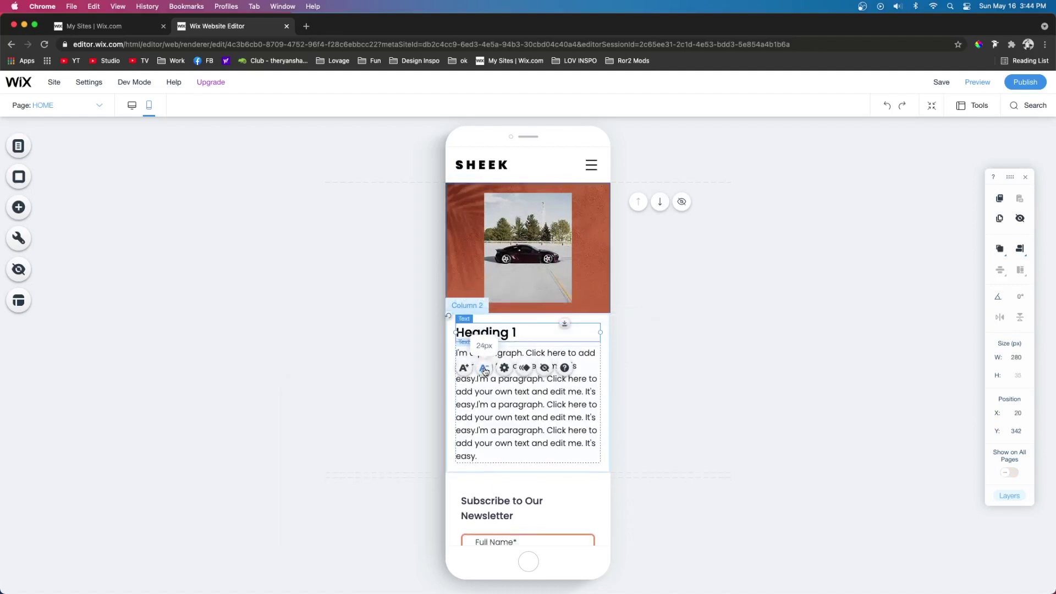
{"action": "left_click", "coordinate": [485, 371]}
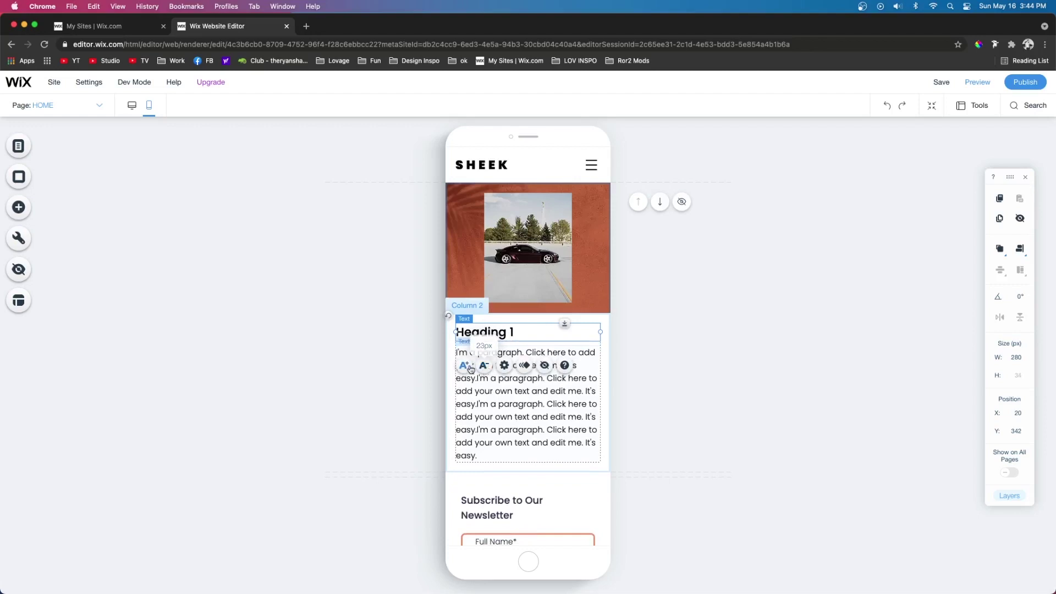
{"action": "left_click", "coordinate": [470, 368]}
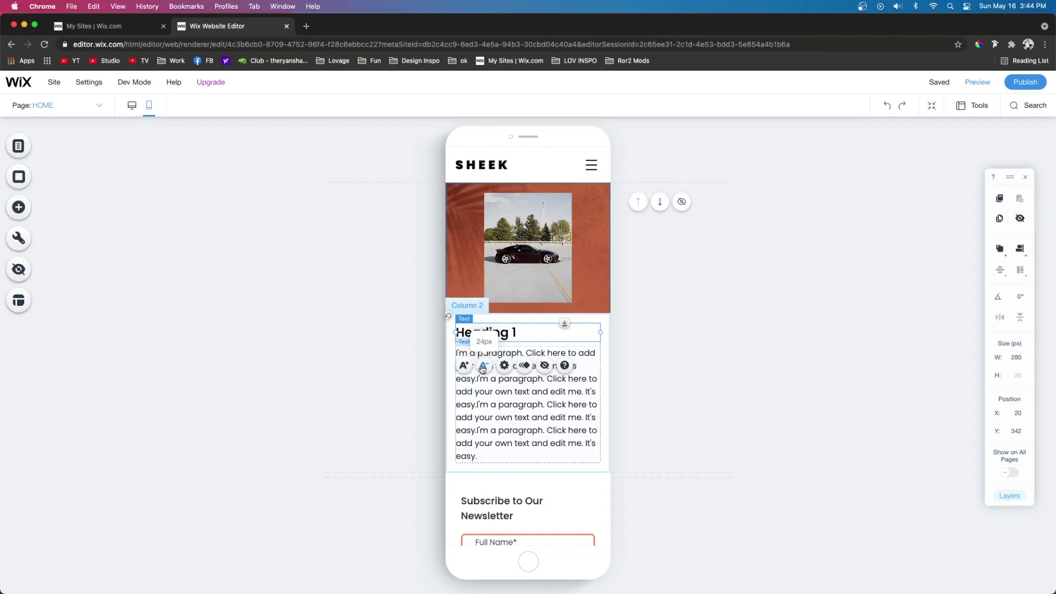
- Shrink the paragraph text two sizes smaller on mobile
{"action": "left_click", "coordinate": [541, 397]}
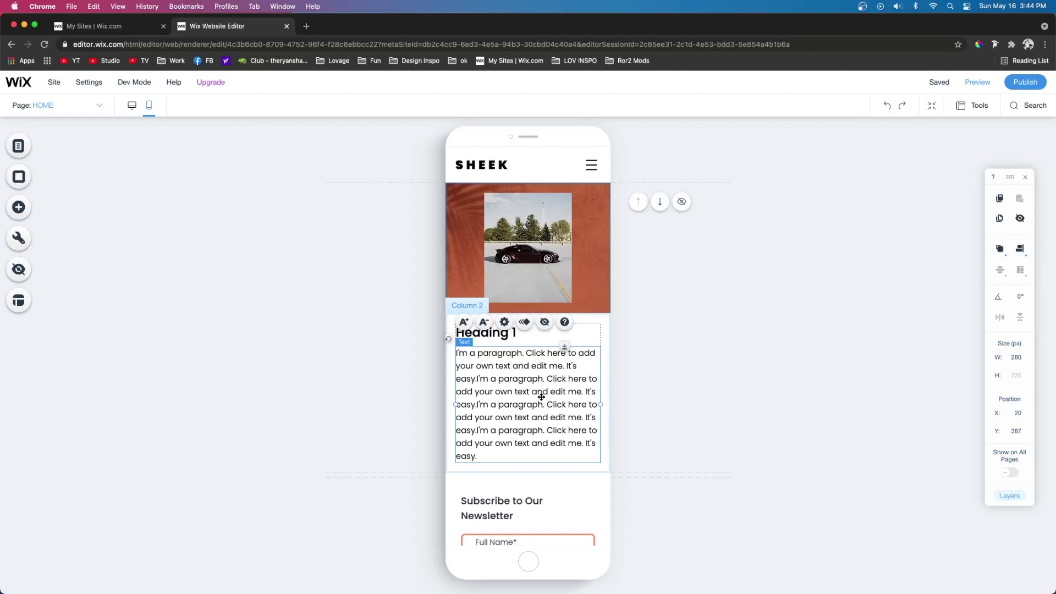
{"action": "left_click", "coordinate": [507, 340]}
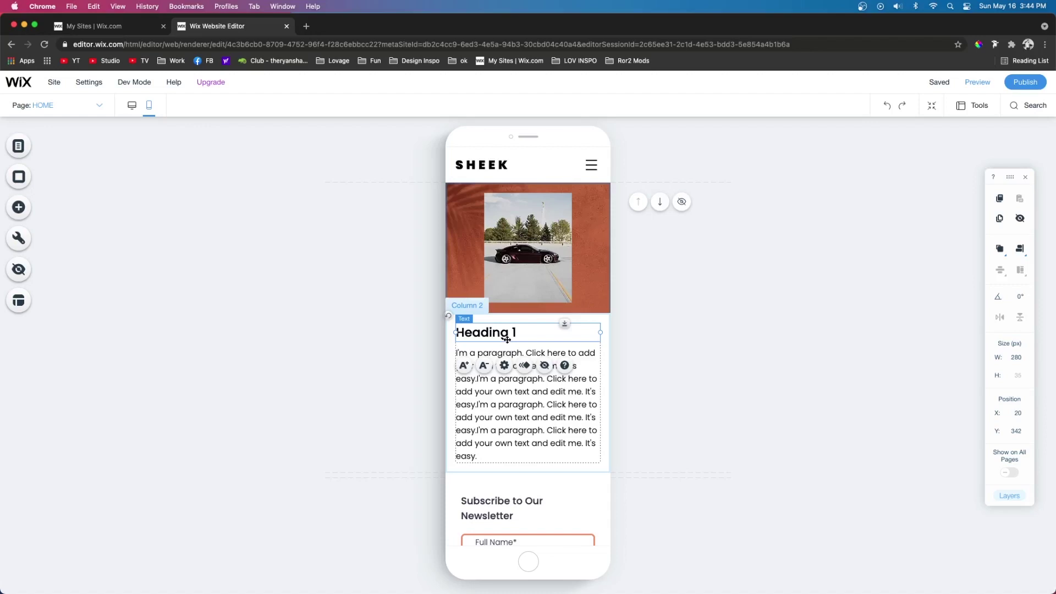
{"action": "left_click", "coordinate": [489, 374]}
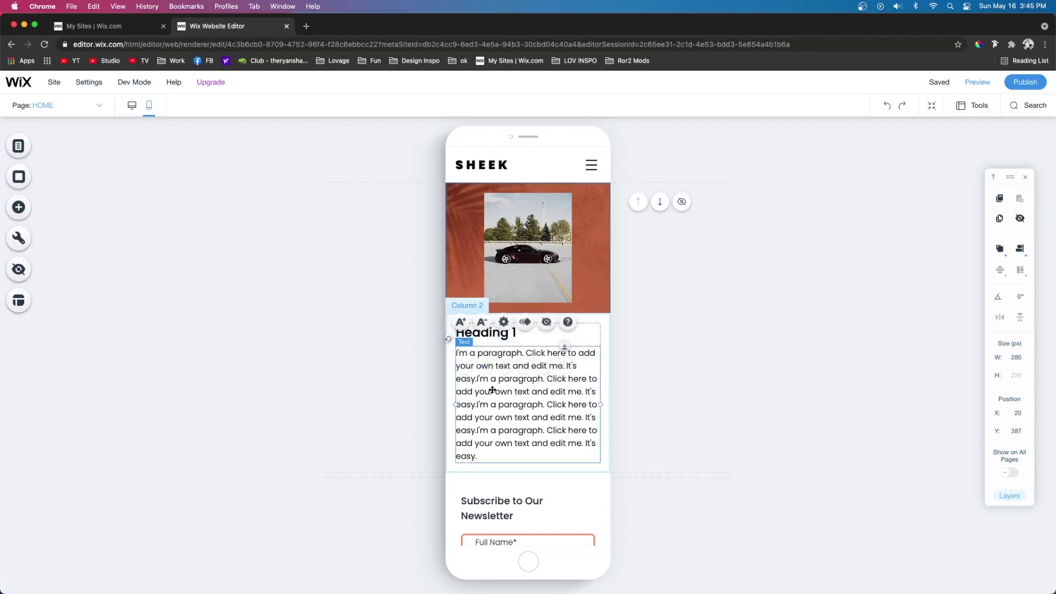
{"action": "left_click", "coordinate": [484, 324]}
{"action": "left_click", "coordinate": [484, 324]}
{"action": "left_click", "coordinate": [484, 324]}
{"action": "mouse_move", "coordinate": [565, 437]}
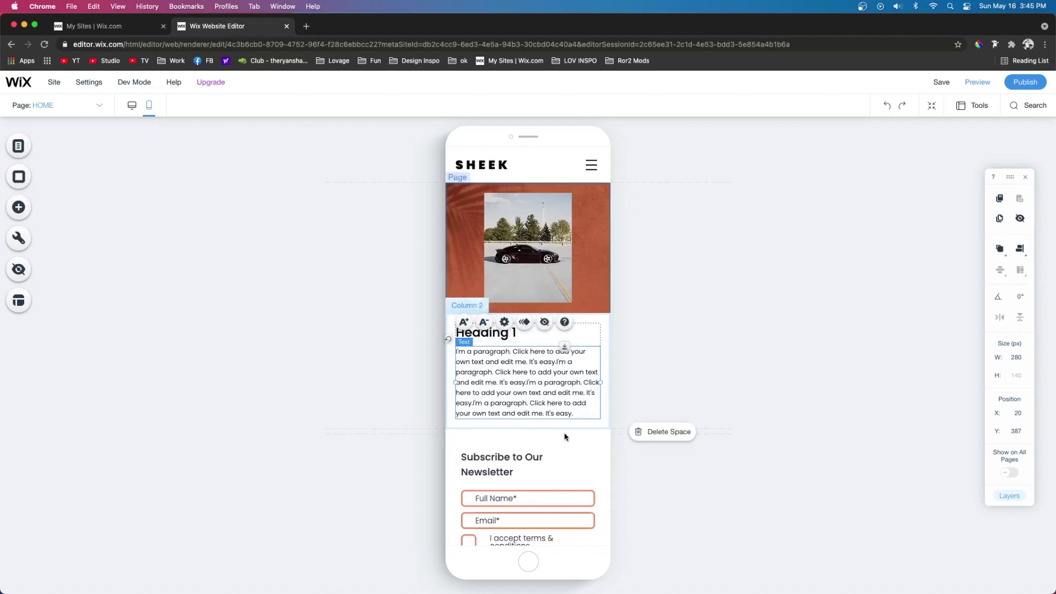
{"action": "mouse_move", "coordinate": [591, 427]}
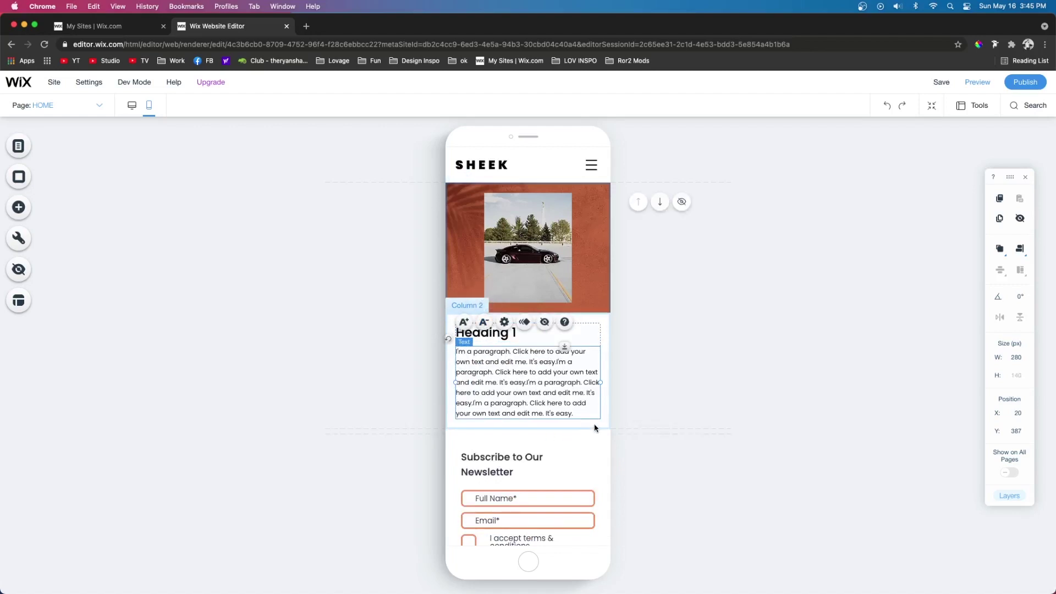
{"action": "scroll", "coordinate": [594, 428], "scroll_direction": "down", "scroll_amount": 3}
{"action": "left_click", "coordinate": [492, 410]}
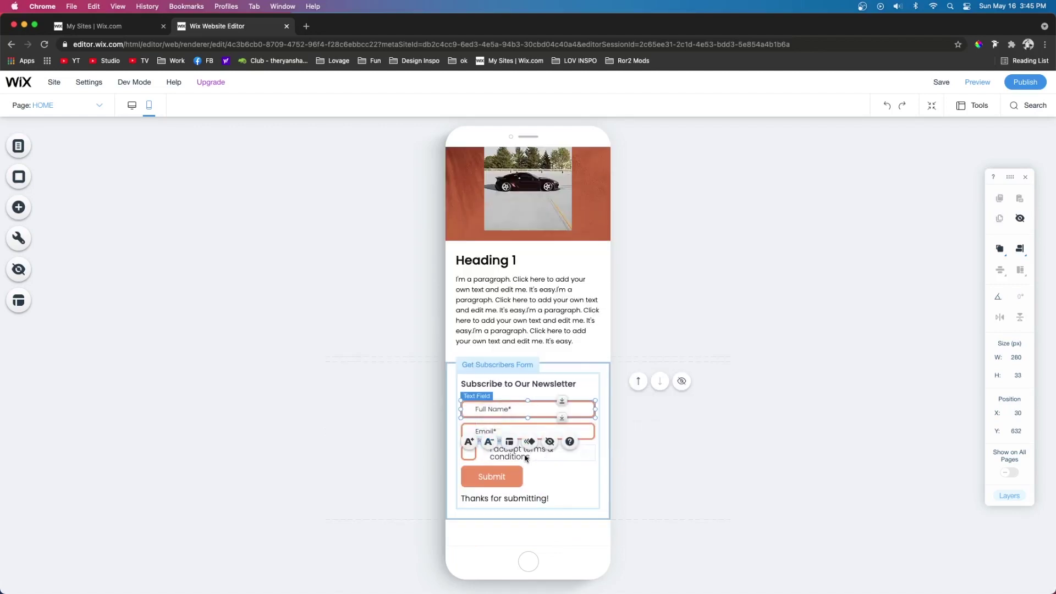
- Unhide both hidden buttons on mobile and stretch Column 2 taller so they show under the paragraph
{"action": "left_click", "coordinate": [587, 336]}
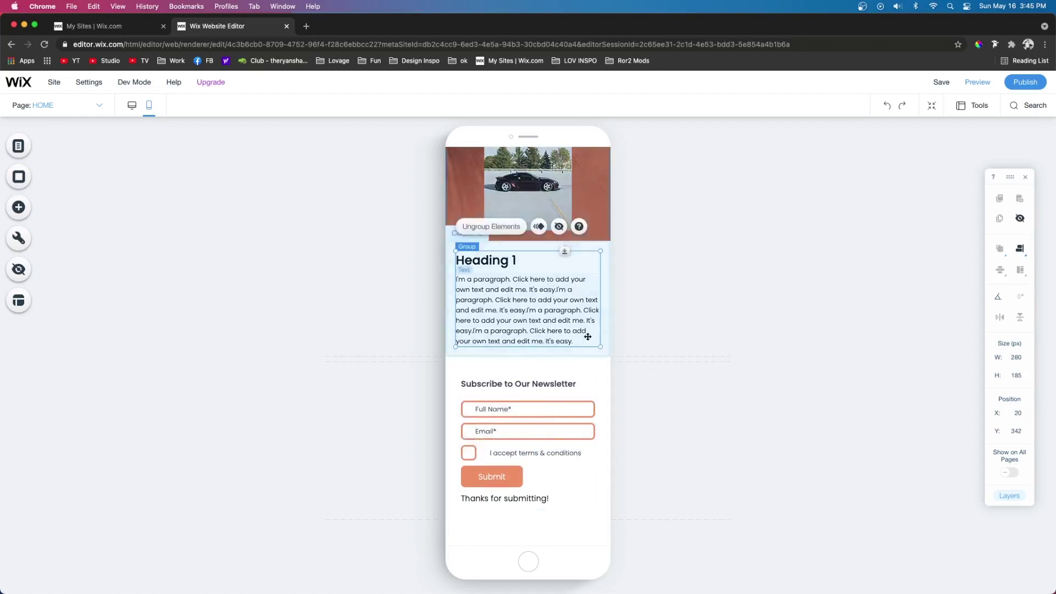
{"action": "scroll", "coordinate": [561, 358], "scroll_direction": "up", "scroll_amount": 3}
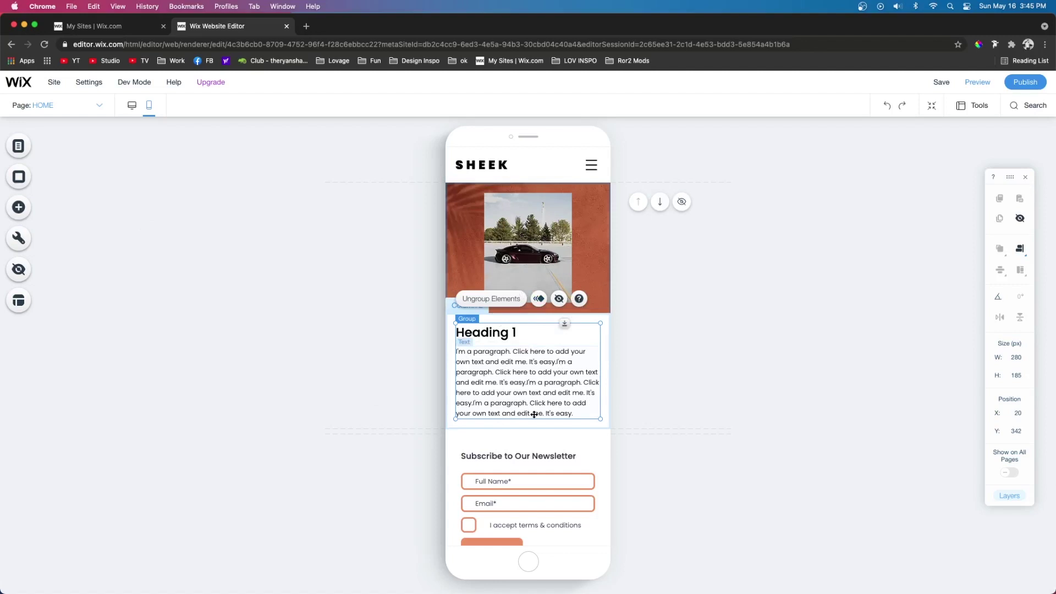
{"action": "left_click", "coordinate": [19, 269]}
{"action": "left_click", "coordinate": [201, 286]}
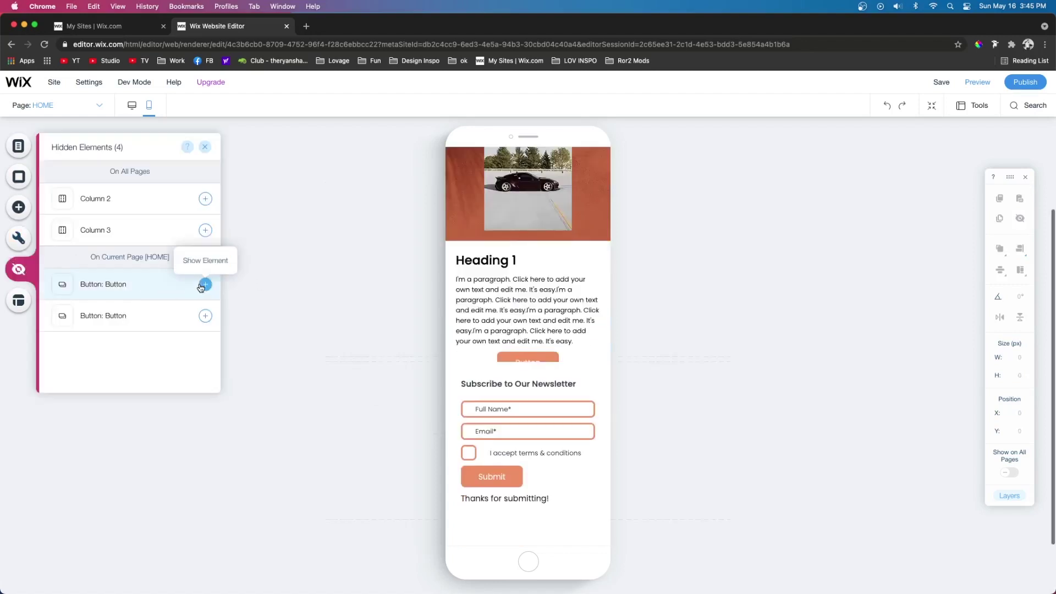
{"action": "left_click", "coordinate": [205, 284]}
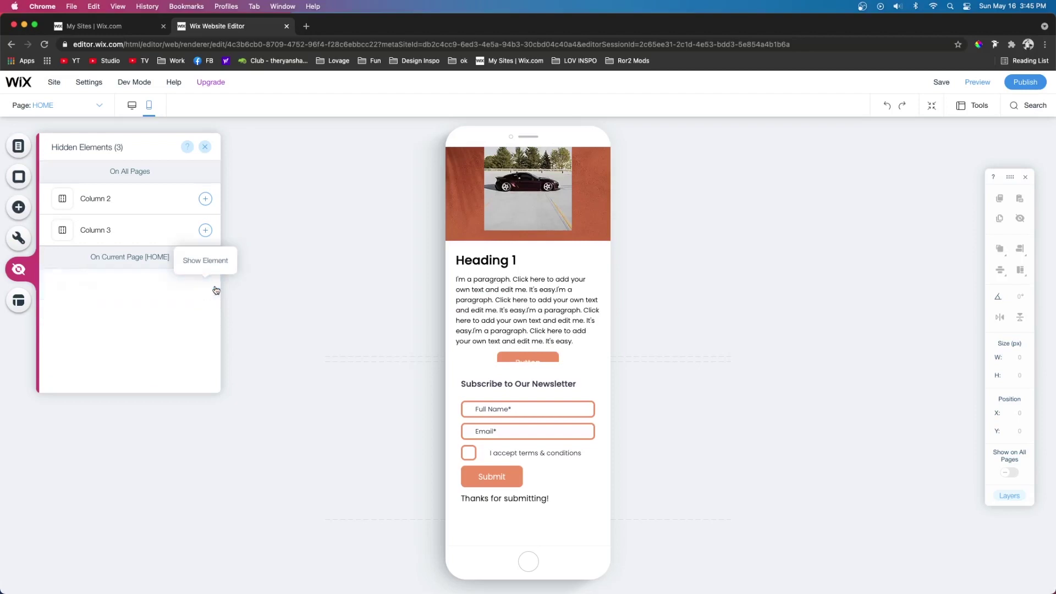
{"action": "left_click", "coordinate": [608, 354]}
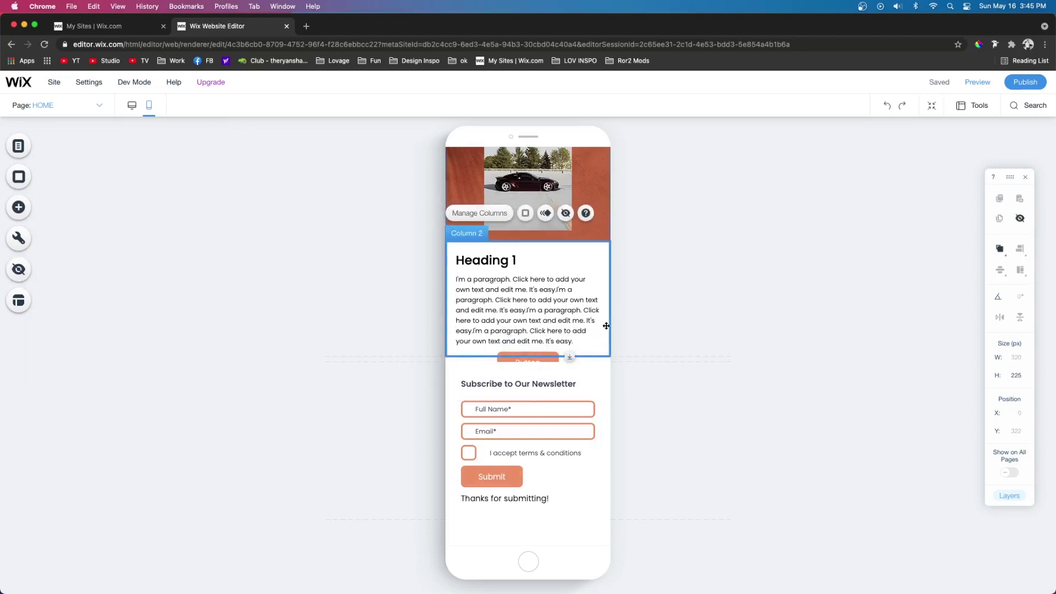
{"action": "left_click_drag", "start_coordinate": [569, 357], "coordinate": [568, 416]}
- Resize the top button to W 100 × H 35, move it to the column's left edge, then view desktop
{"action": "left_click", "coordinate": [523, 363]}
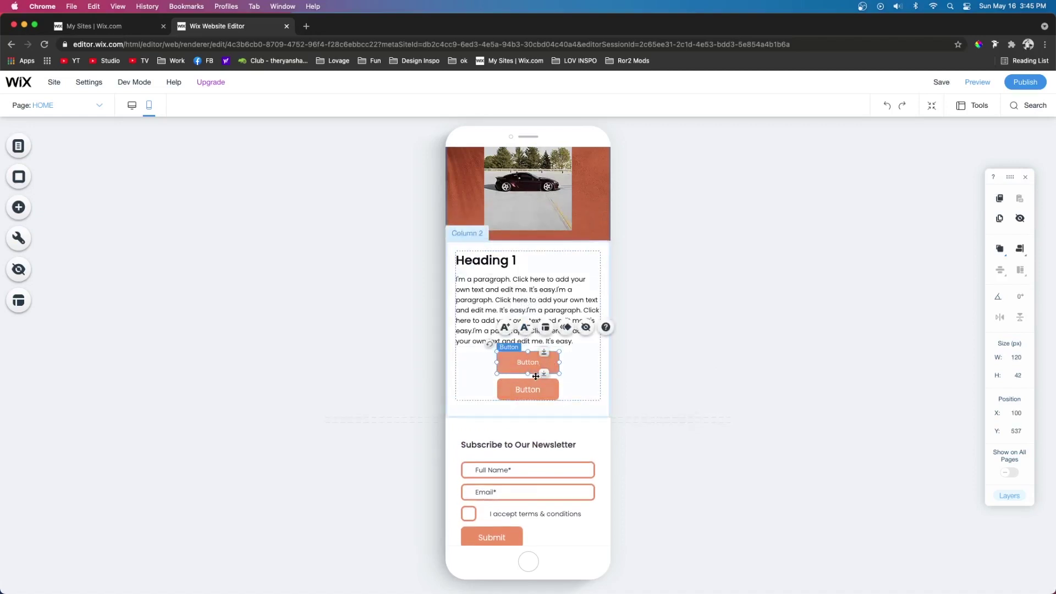
{"action": "left_click", "coordinate": [526, 385]}
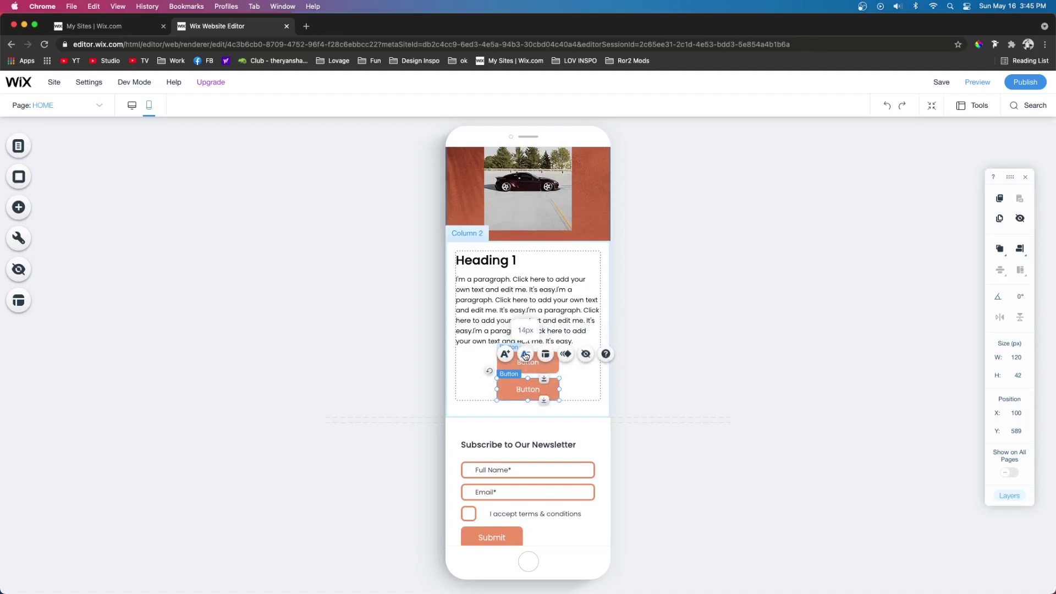
{"action": "left_click", "coordinate": [527, 363]}
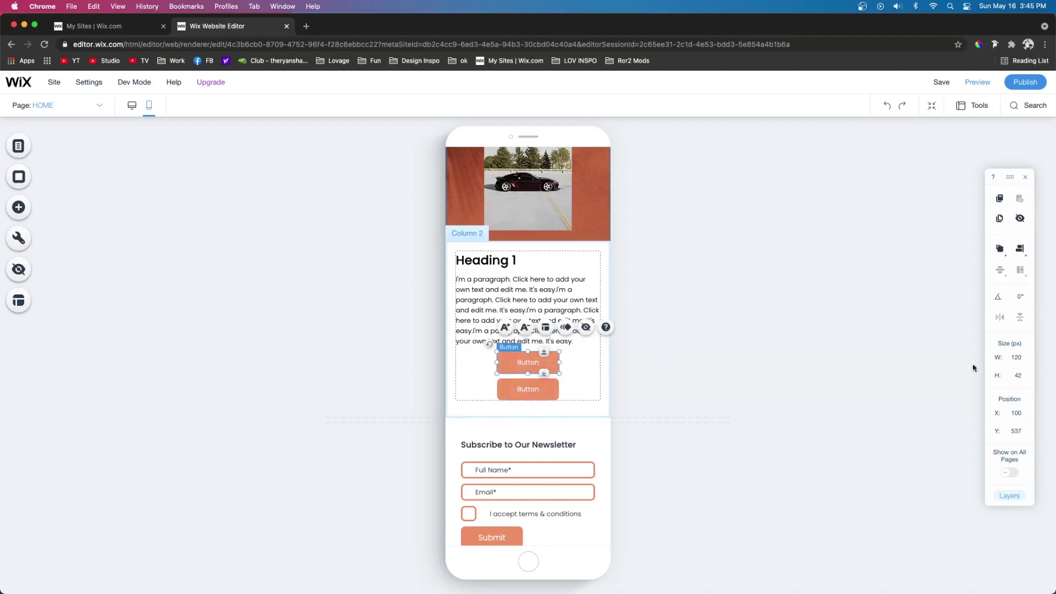
{"action": "double_click", "coordinate": [1021, 359]}
{"action": "type", "text": "100"}
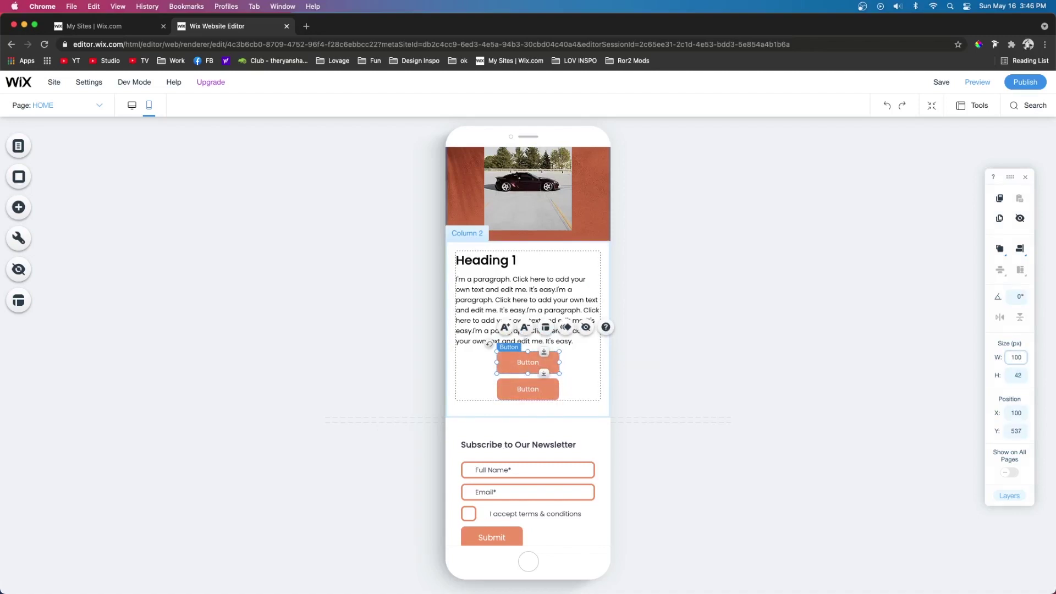
{"action": "key", "text": "Tab"}
{"action": "type", "text": "35"}
{"action": "key", "text": "Return"}
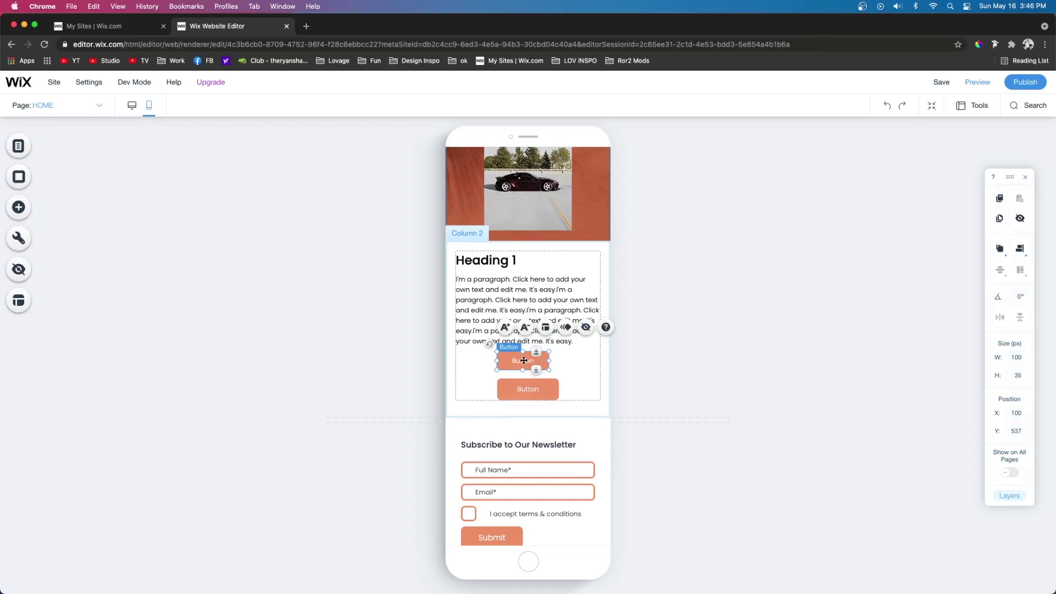
{"action": "left_click_drag", "start_coordinate": [527, 360], "coordinate": [488, 360]}
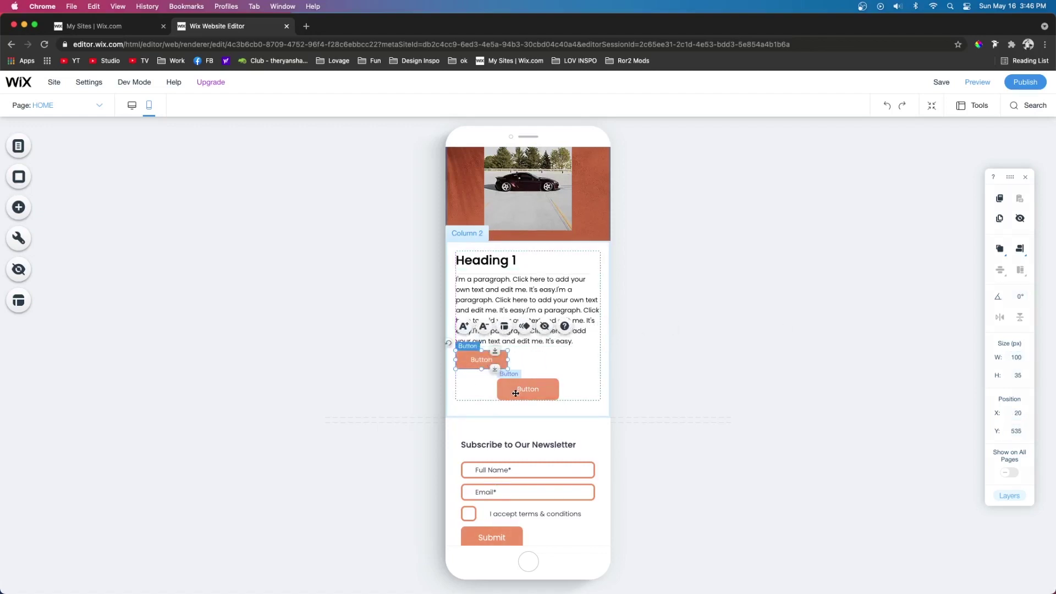
{"action": "left_click", "coordinate": [514, 395]}
{"action": "left_click", "coordinate": [484, 529]}
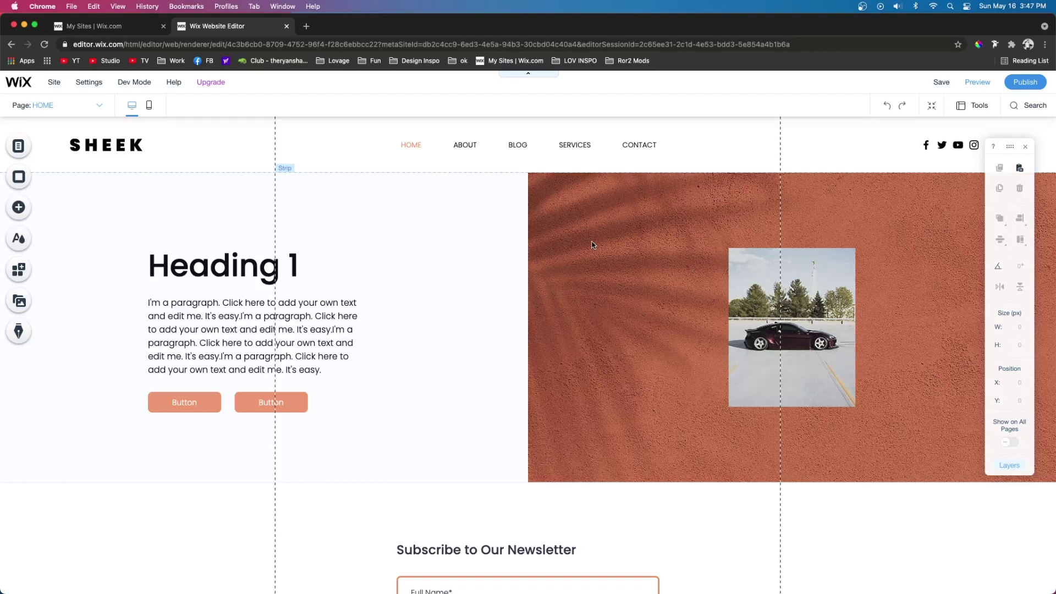
- Save the SHEEK site with Cmd+S while the desktop layout is showing
{"action": "key", "text": "super+s"}
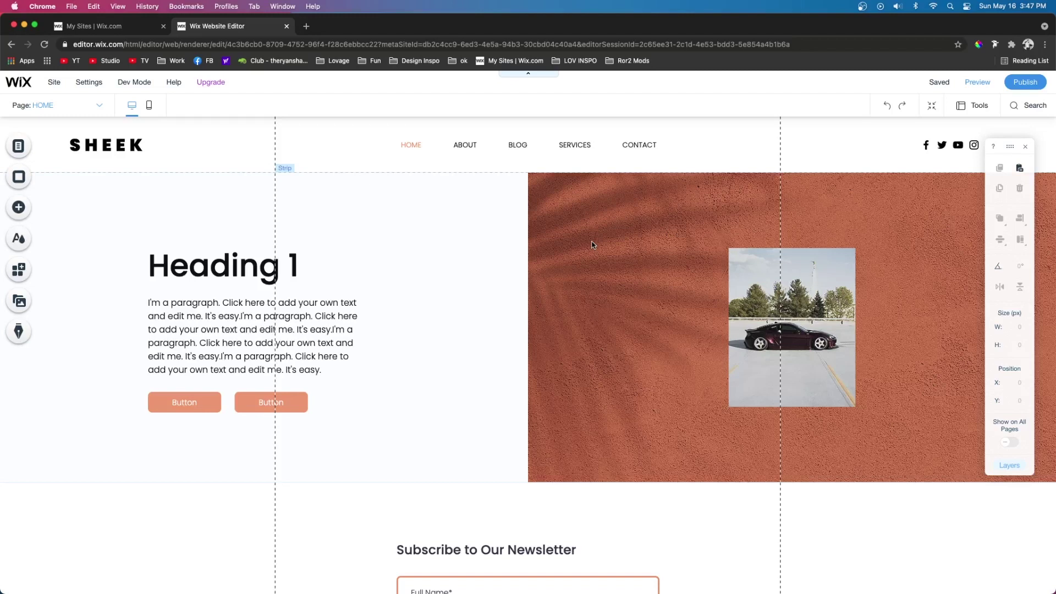